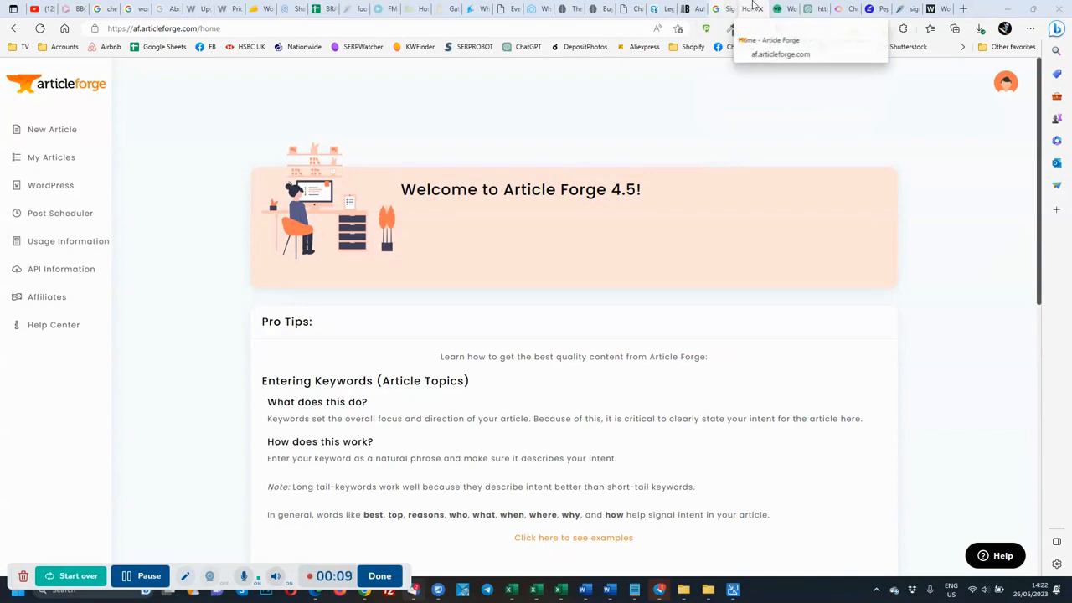
- Look through the open Wordplay.ai, ChatGPT, ContentBot and Pepper Content pages, and return to Article Forge
left_click(788, 9)
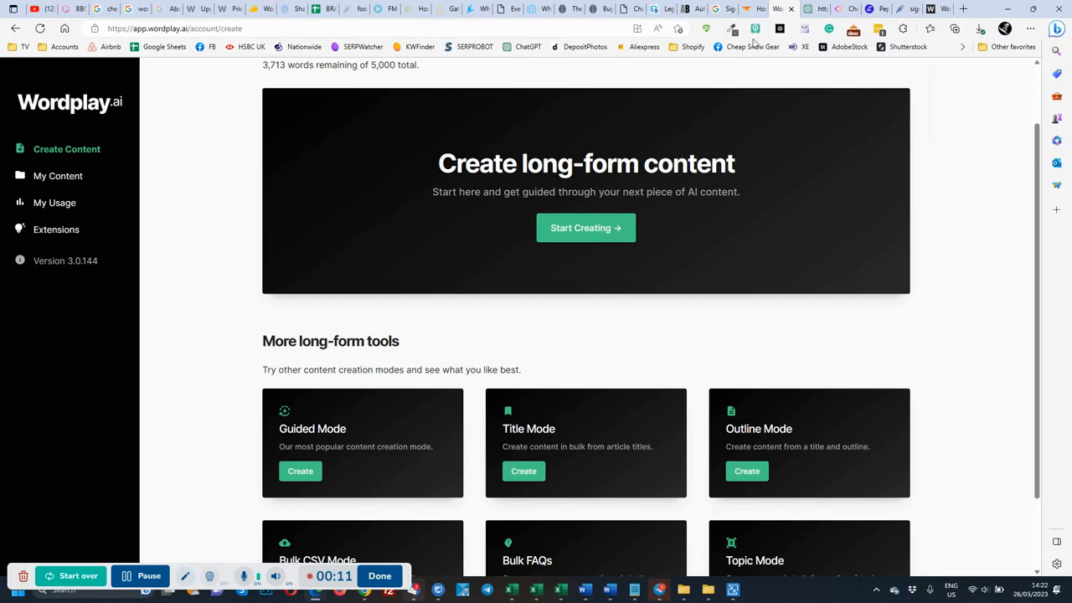
left_click(808, 9)
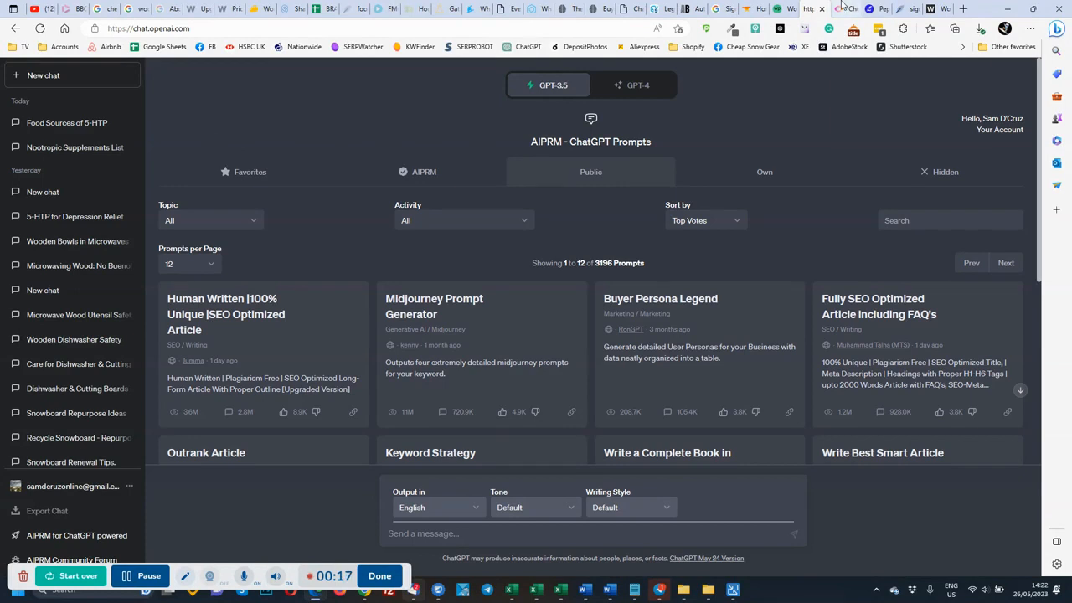
left_click(842, 8)
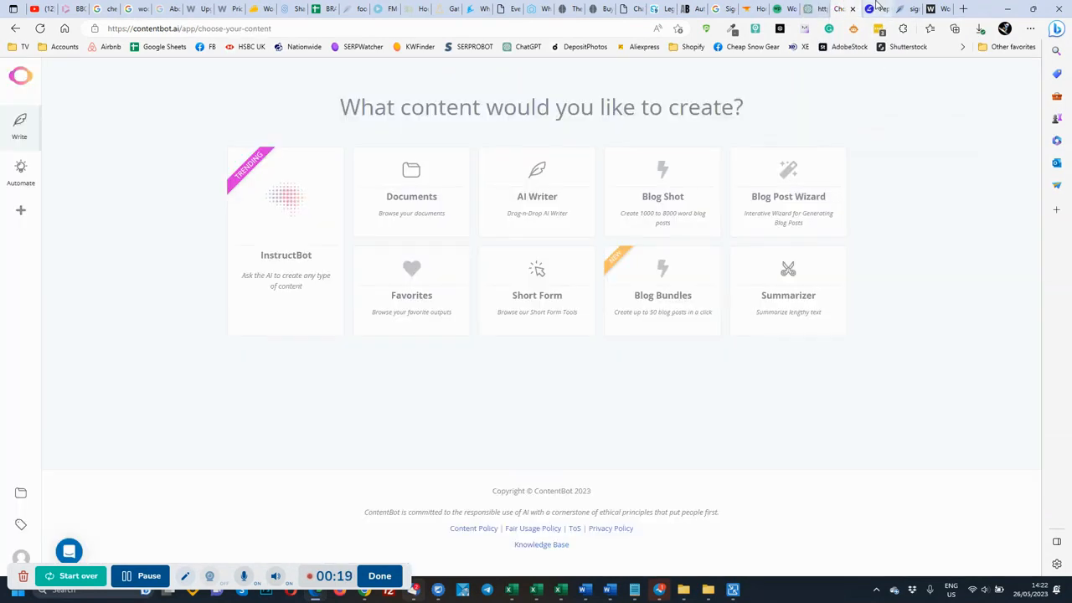
left_click(876, 9)
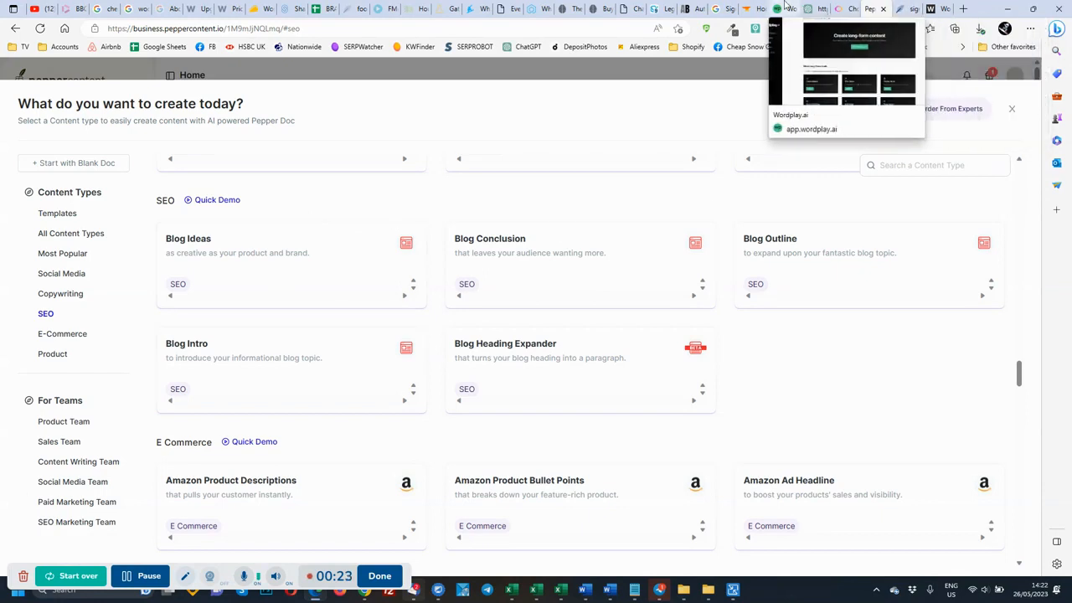
left_click(756, 8)
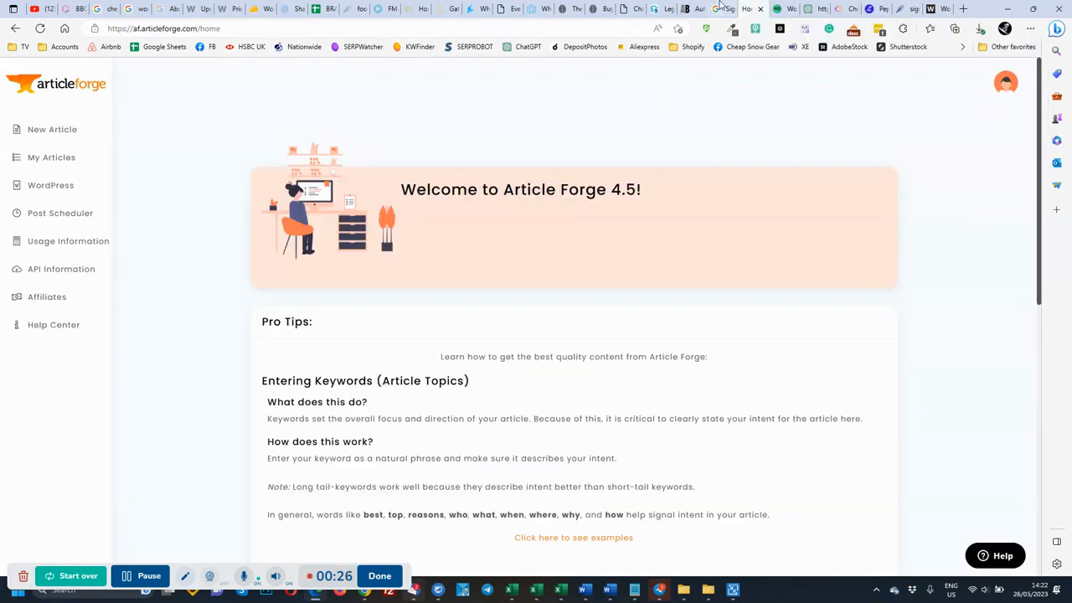
- Copy the Google query "Signs of Vitamin B Deficiency" and enter it as the keyword of a new Article Forge article
left_click(723, 8)
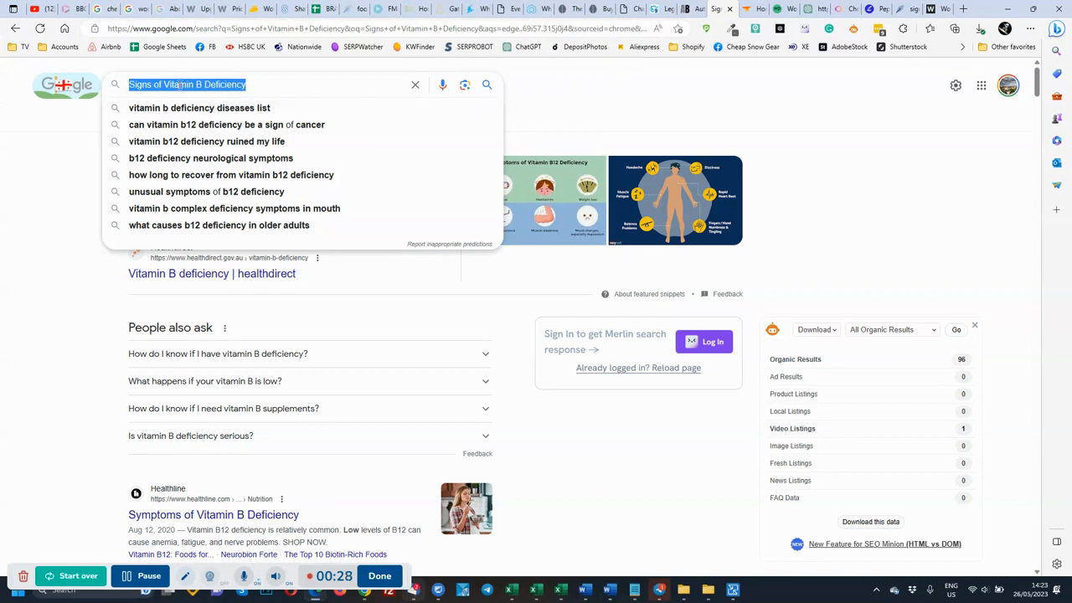
left_click_drag(253, 81, 111, 94)
key("ctrl+c")
left_click(754, 8)
left_click(52, 128)
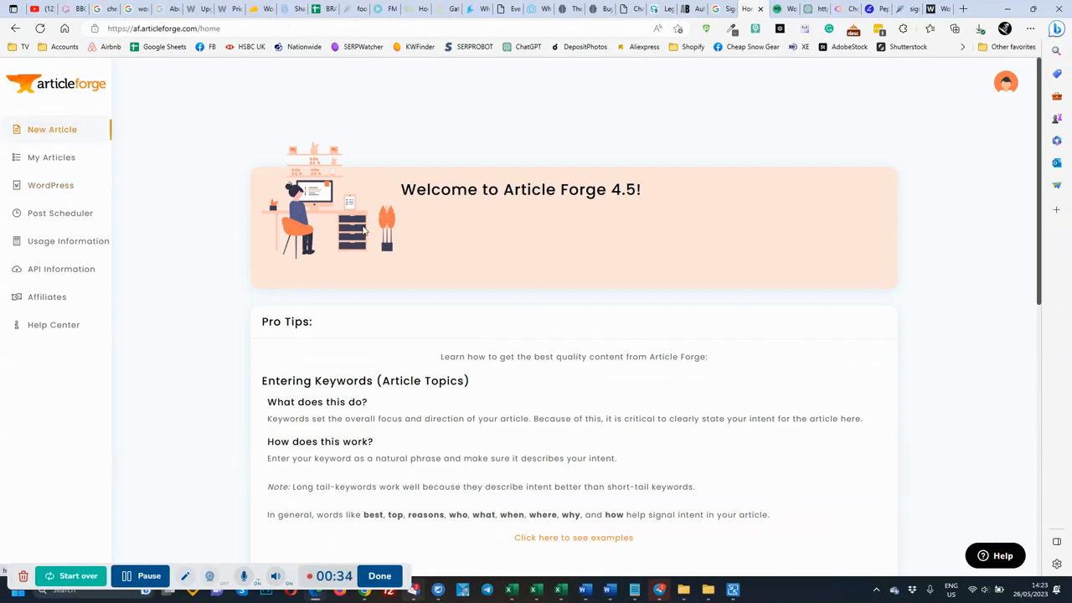
left_click(474, 171)
key("ctrl+v")
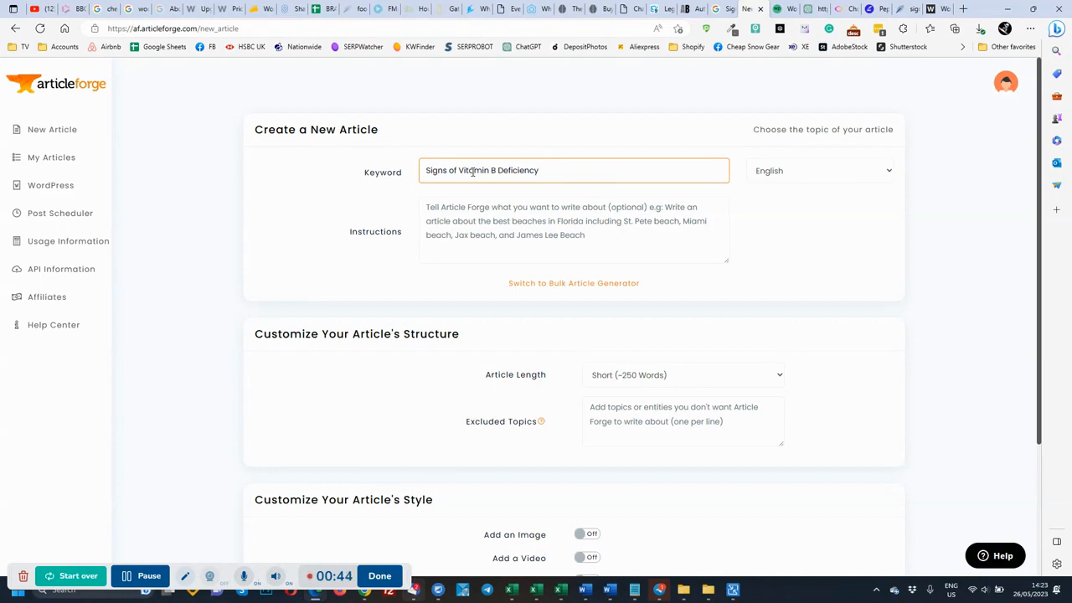
- Set the new article's length to Very Long (~1,500 Words)
left_click(605, 244)
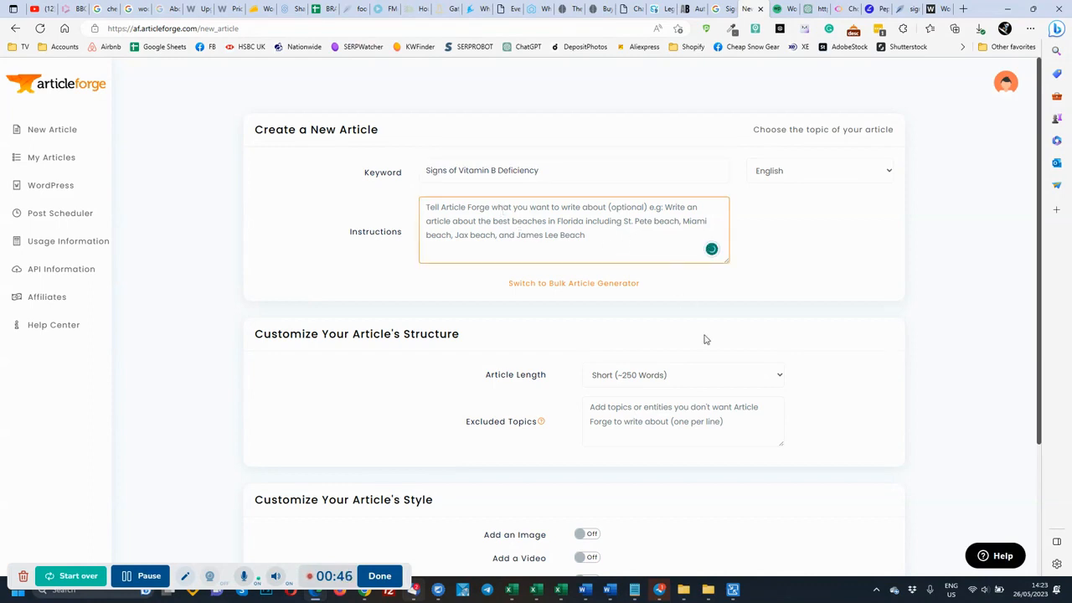
left_click(750, 382)
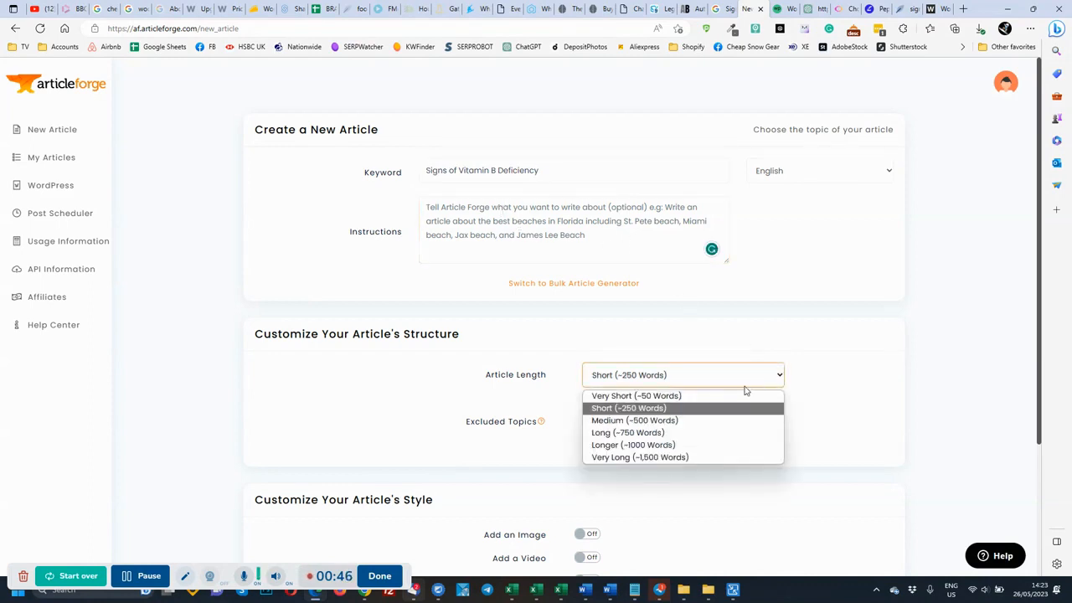
left_click(660, 457)
scroll(919, 330, "down", 1)
scroll(919, 328, "up", 1)
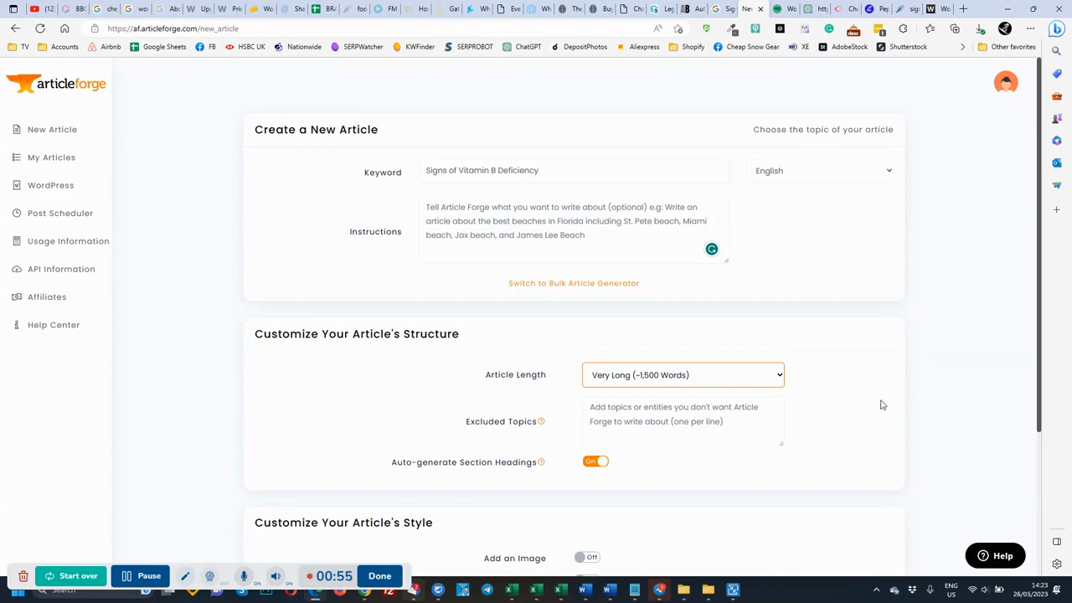
scroll(878, 410, "down", 1)
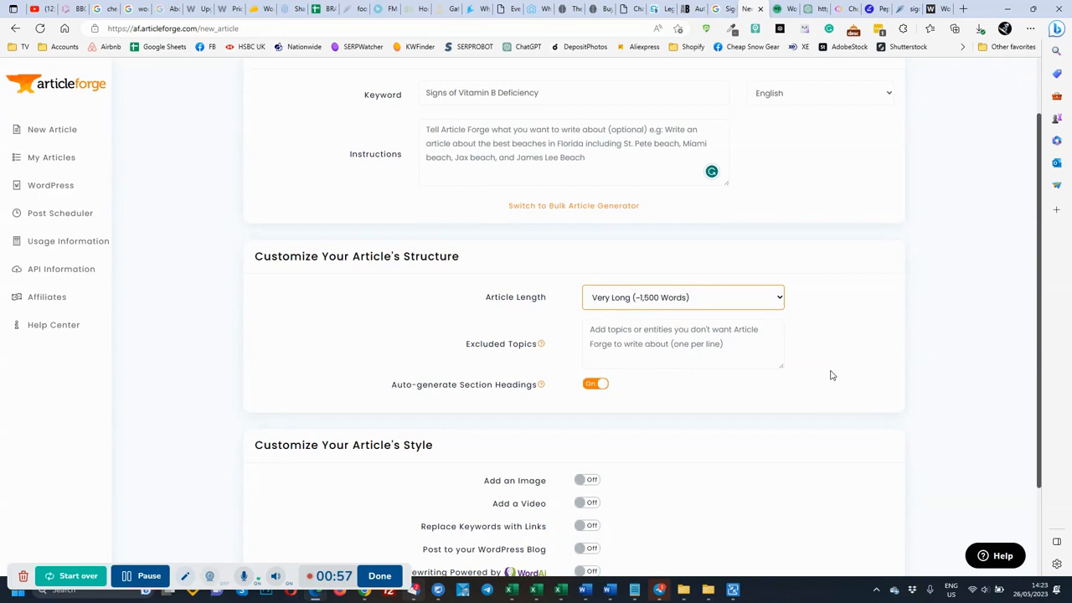
- Examine the excluded topics option and the manual section heading fields, leaving auto-generated section headings switched on
left_click(663, 339)
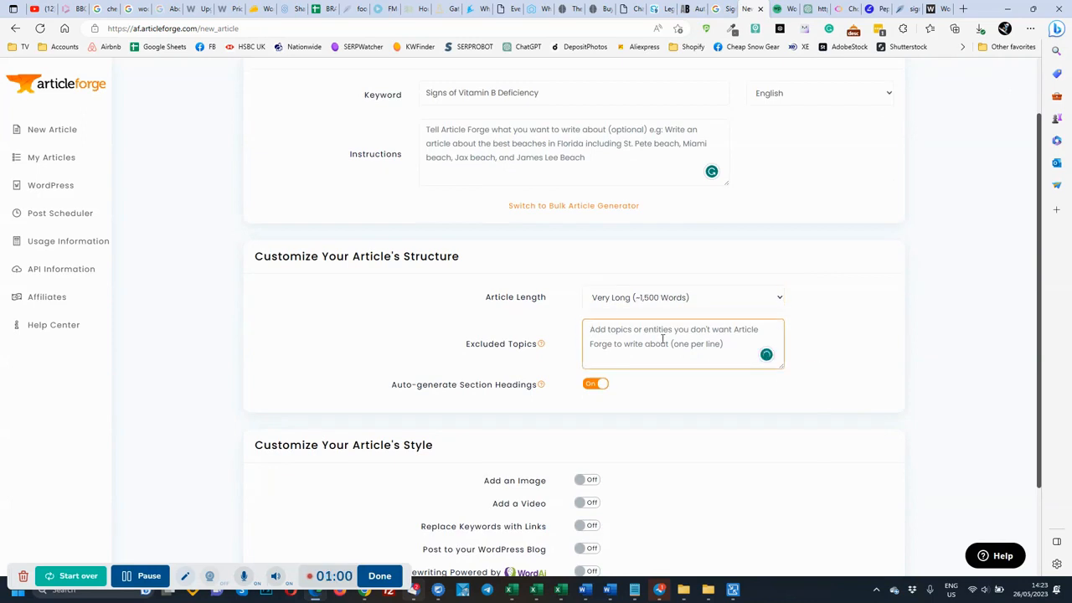
scroll(893, 315, "down", 1)
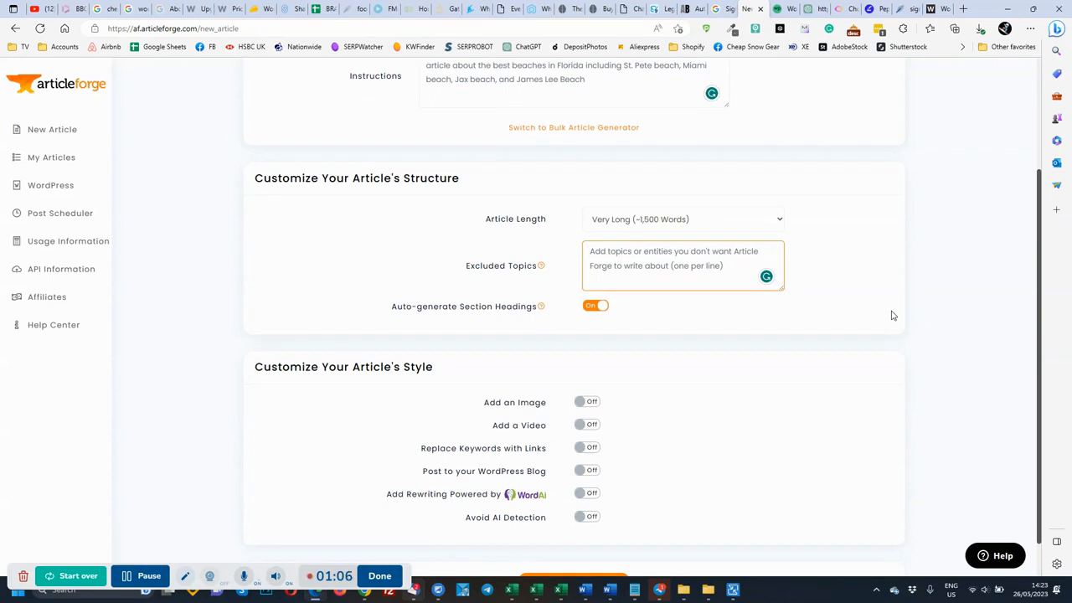
scroll(908, 310, "up", 2)
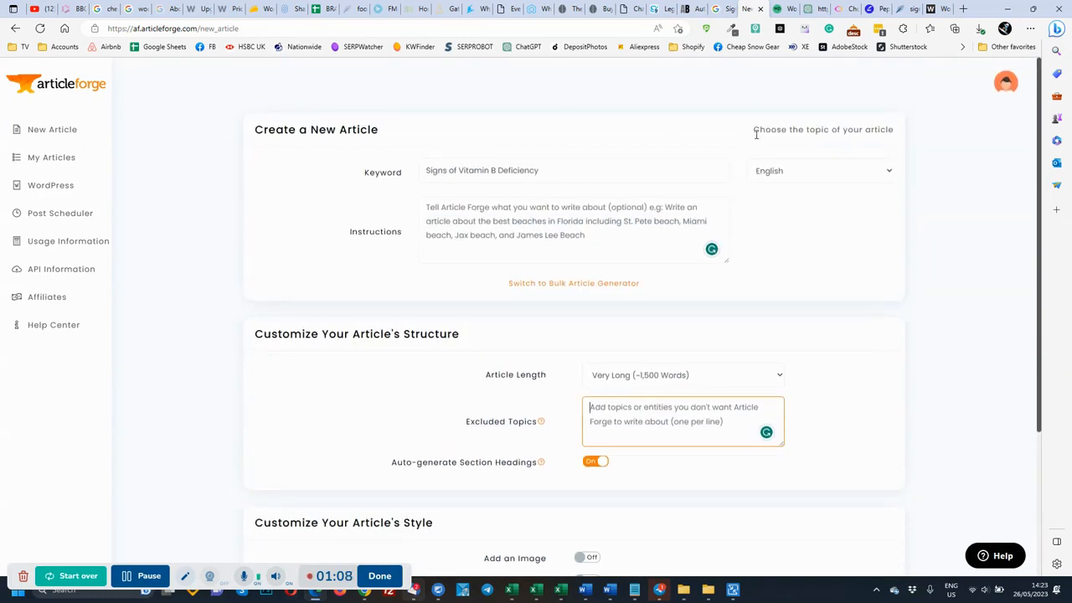
scroll(767, 219, "down", 2)
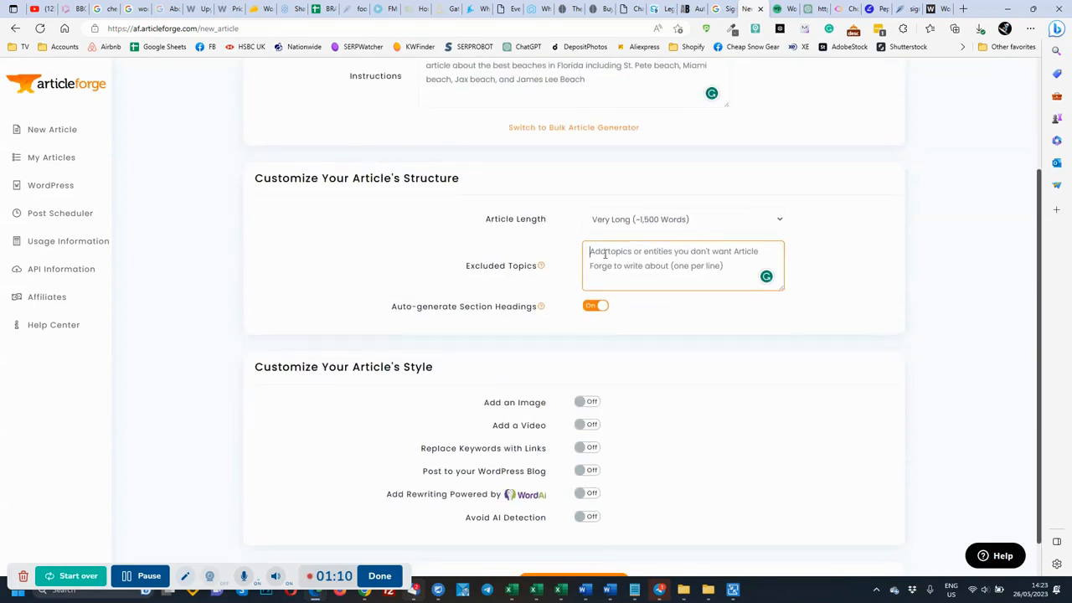
scroll(610, 227, "up", 1)
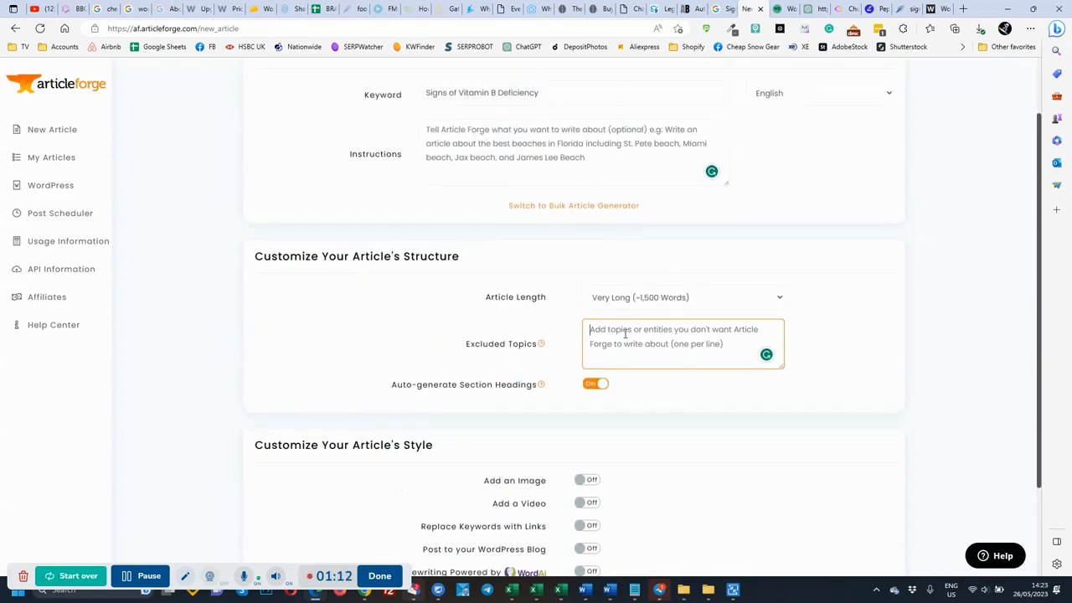
left_click(596, 384)
scroll(670, 344, "down", 3)
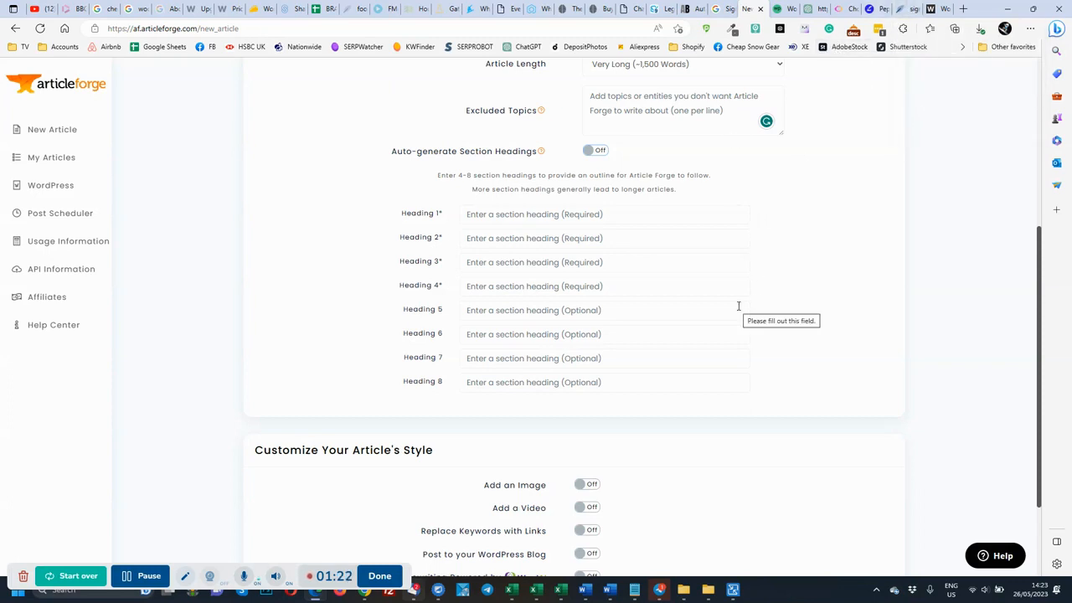
left_click(591, 152)
scroll(809, 330, "up", 3)
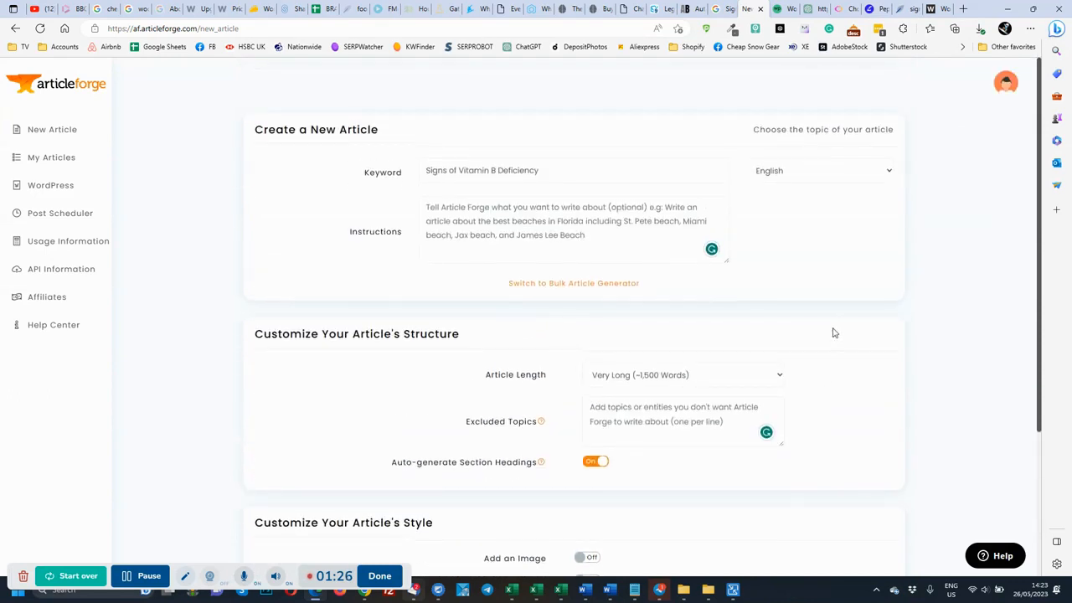
- Copy the keyword "Signs of Vitamin B Deficiency" and start creating the new article with all style options off
left_click(568, 171)
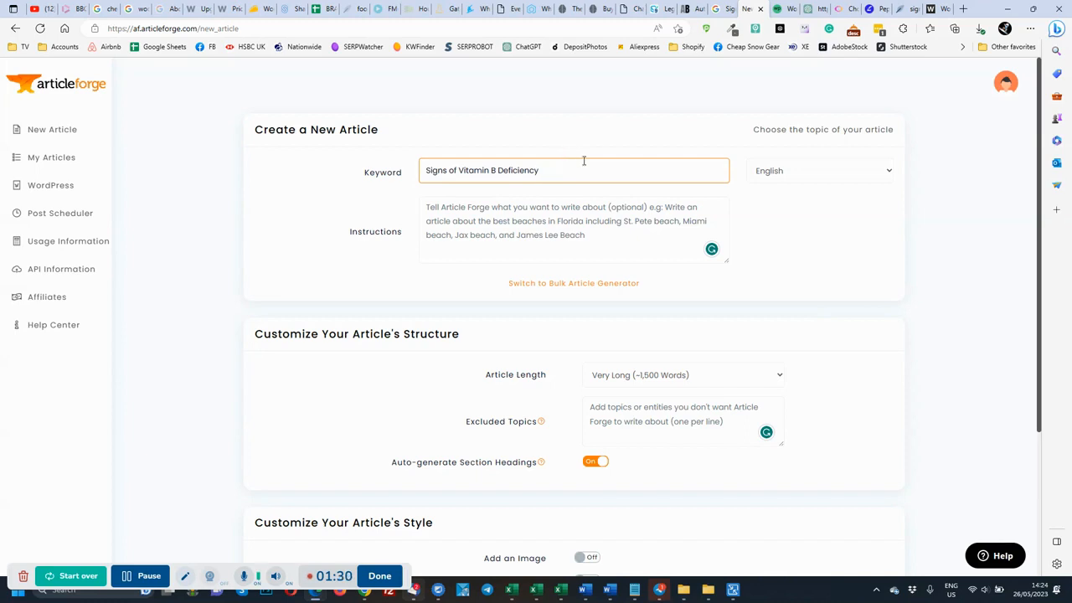
triple_click(461, 171)
key("ctrl+c")
left_click(697, 341)
scroll(785, 357, "down", 2)
scroll(817, 358, "down", 1)
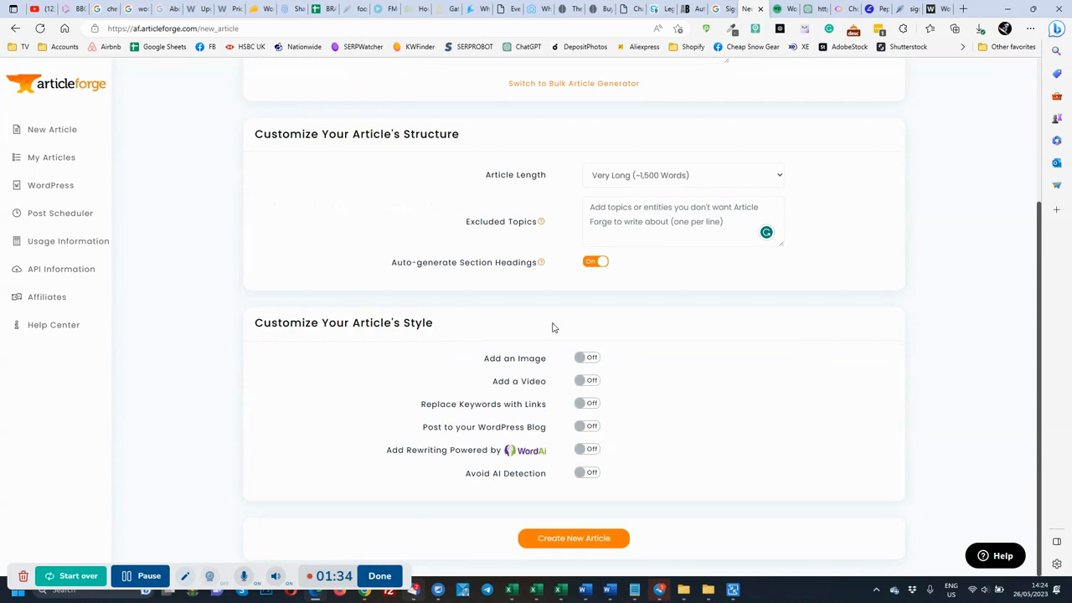
left_click(574, 540)
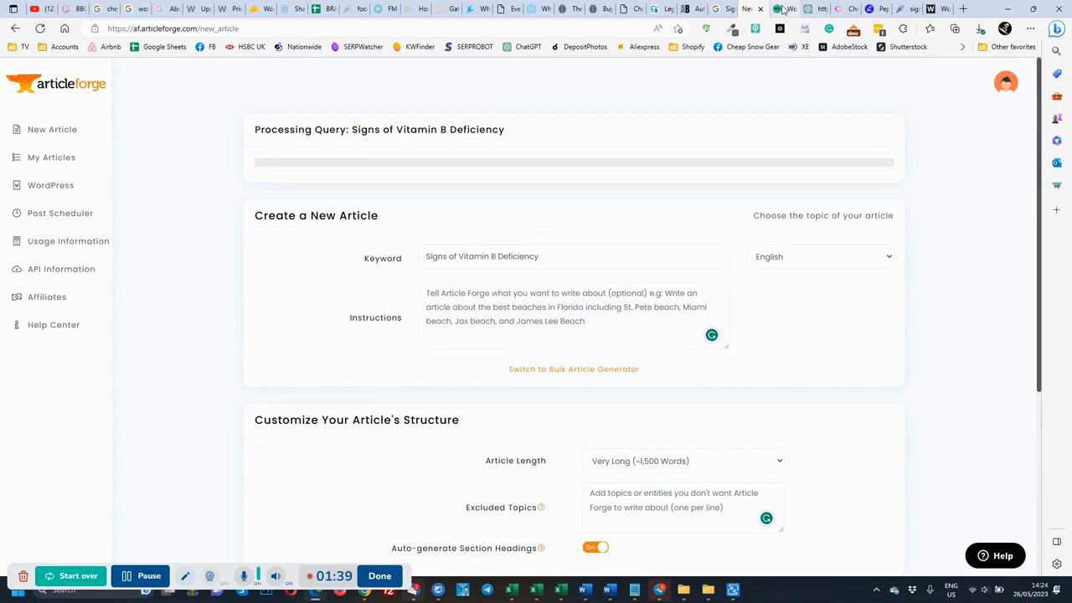
- Switch to Wordplay.ai, open Title Mode and enter "Signs of Vitamin B Deficiency" as the article title
left_click(781, 9)
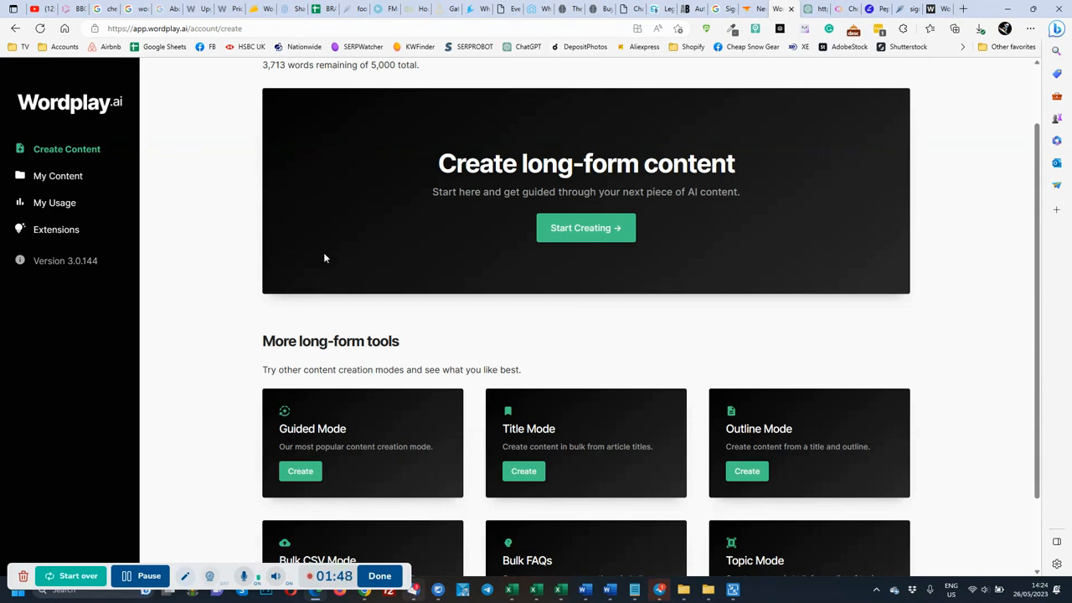
scroll(645, 375, "down", 1)
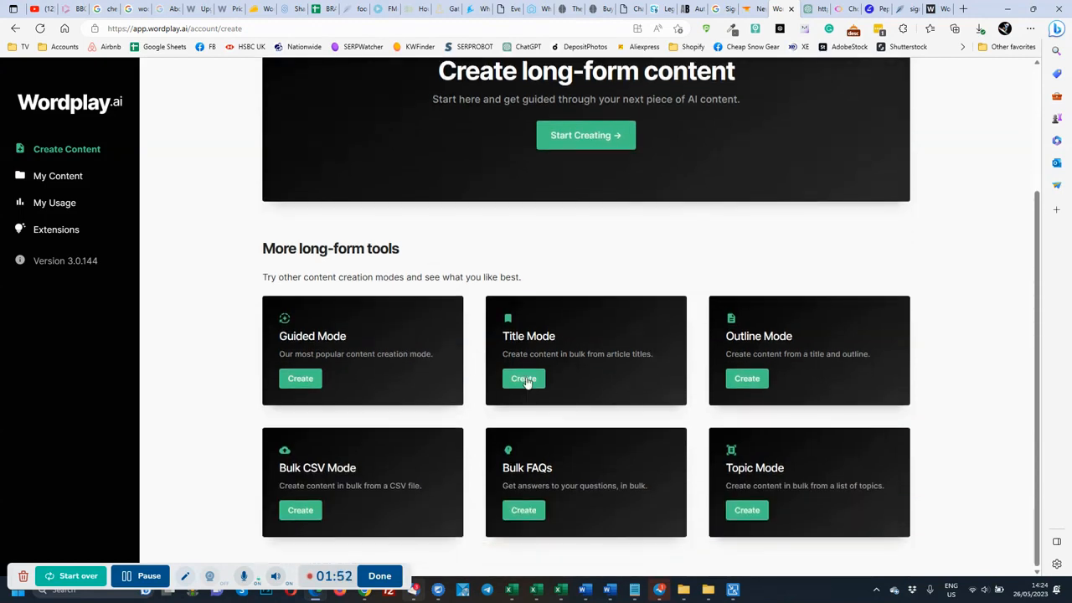
left_click(526, 380)
left_click(360, 189)
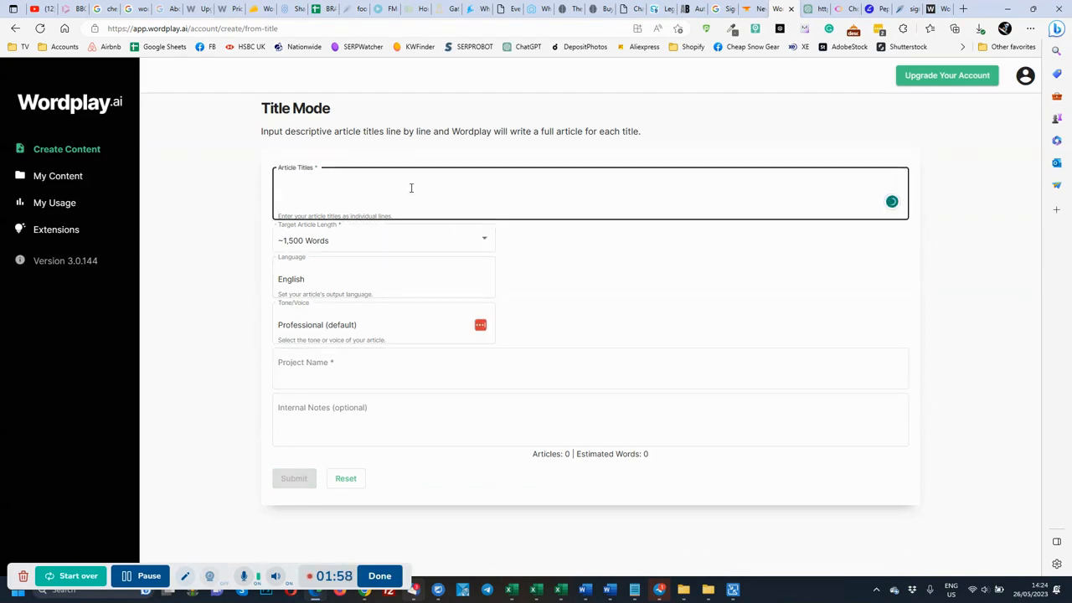
key("ctrl+v")
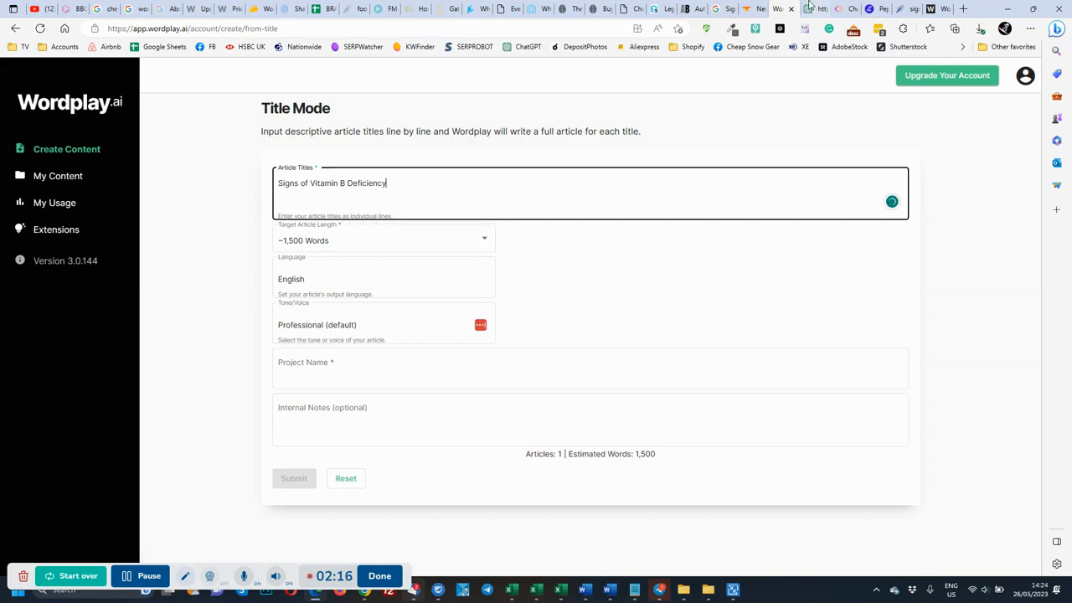
- Check the article's progress in Article Forge, and return to Wordplay.ai to name the project "Vitamins"
left_click(750, 9)
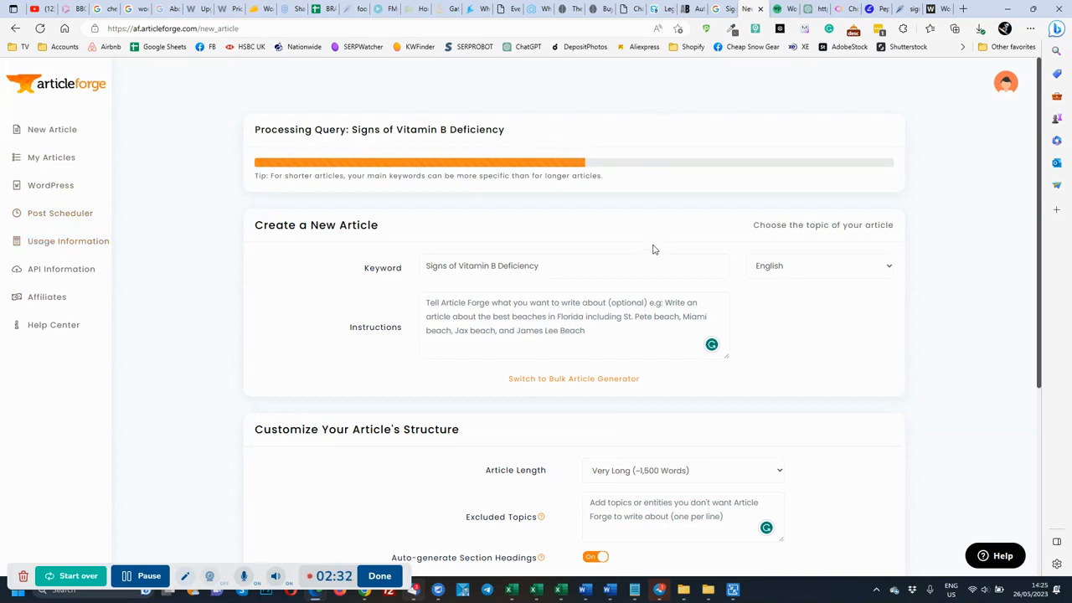
left_click(779, 8)
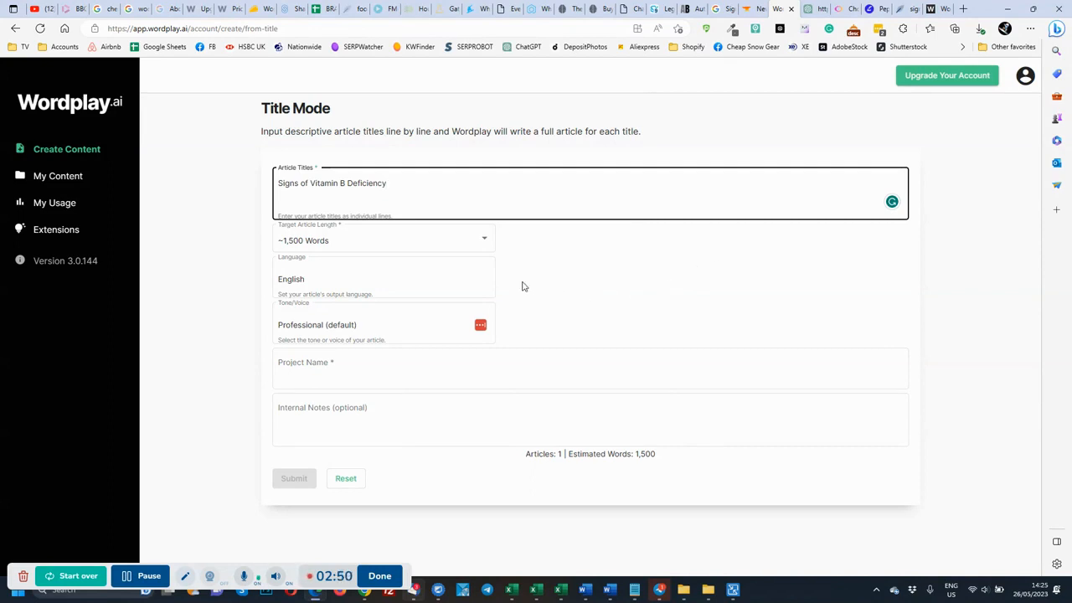
left_click(354, 373)
type("d")
key("BackSpace")
type("S")
key("BackSpace")
type("Vitamins")
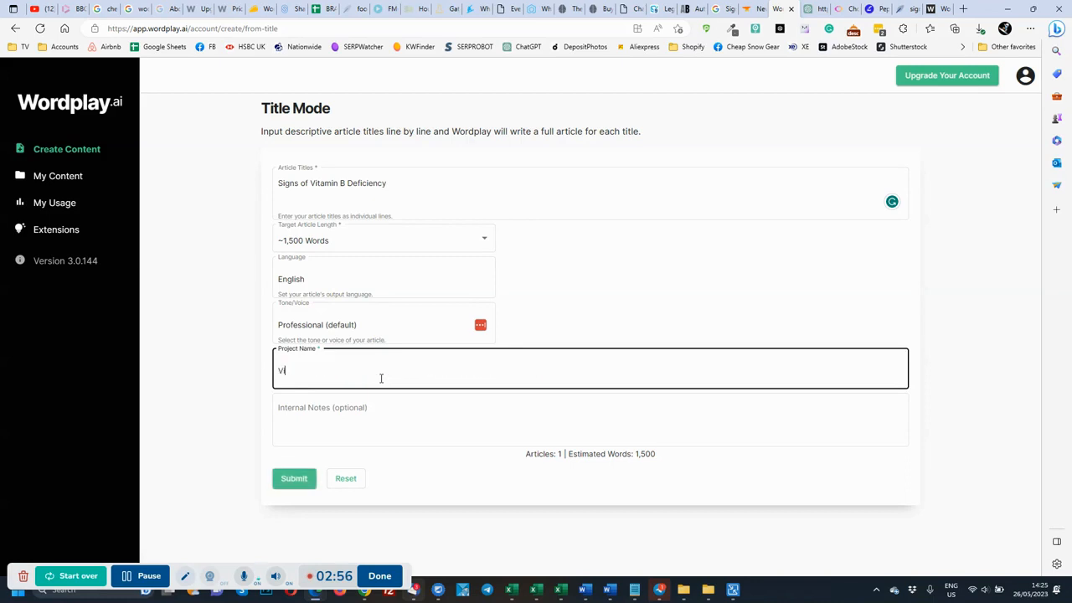
left_click(385, 410)
- Choose the Professional tone and a target length of ~1,500 words, and submit the article for generation
left_click(351, 325)
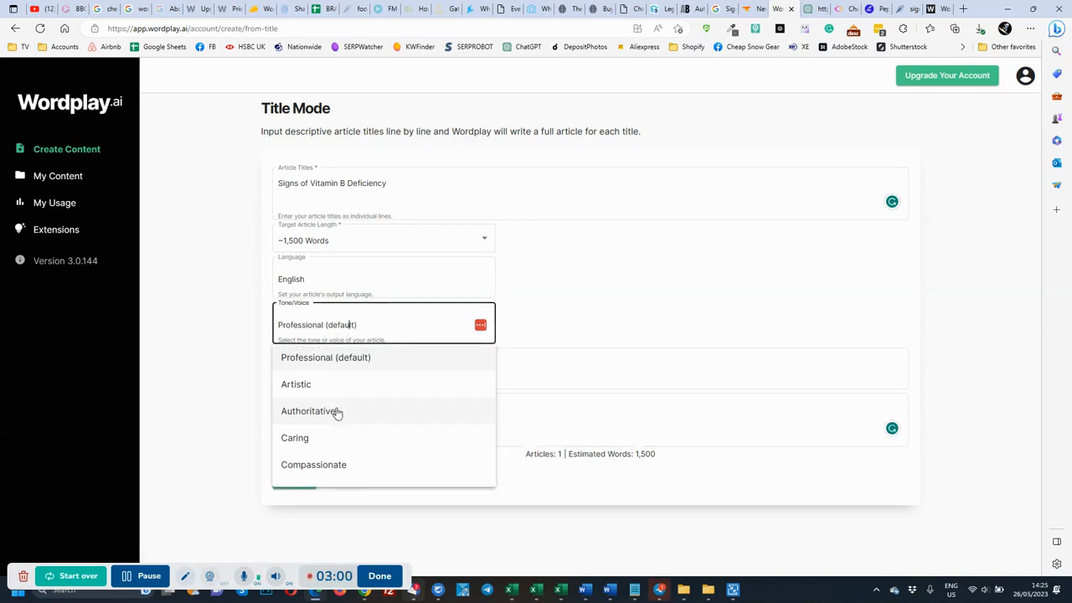
left_click(346, 362)
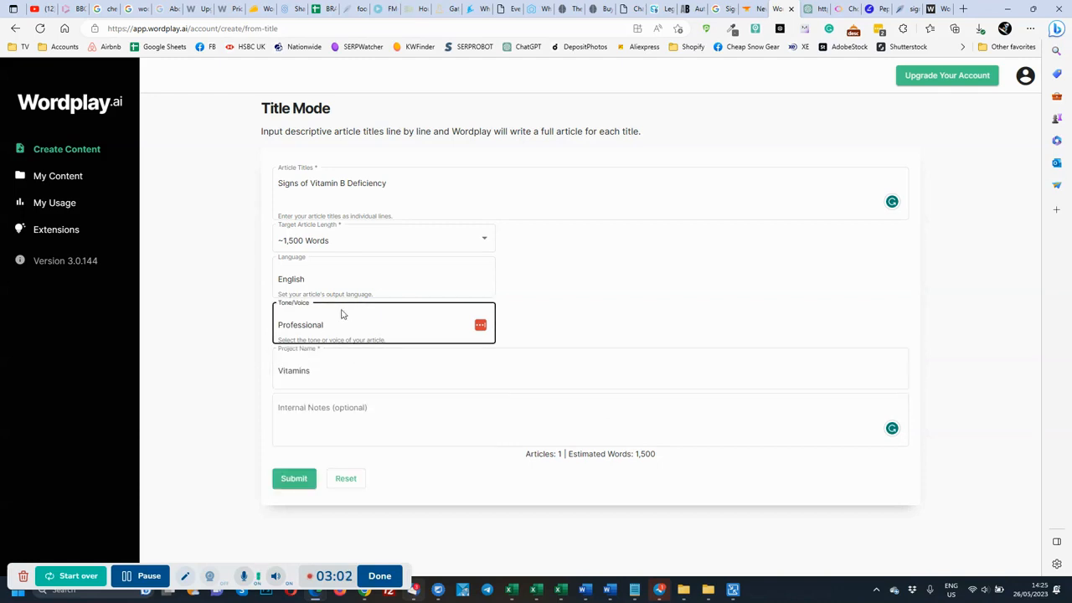
left_click(390, 243)
left_click(390, 243)
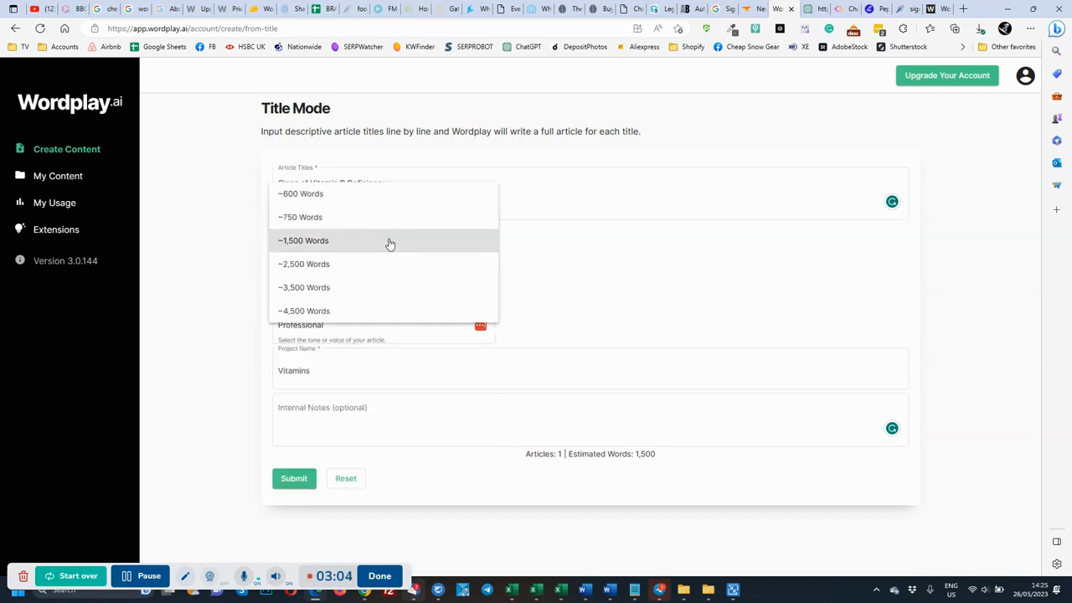
left_click(387, 241)
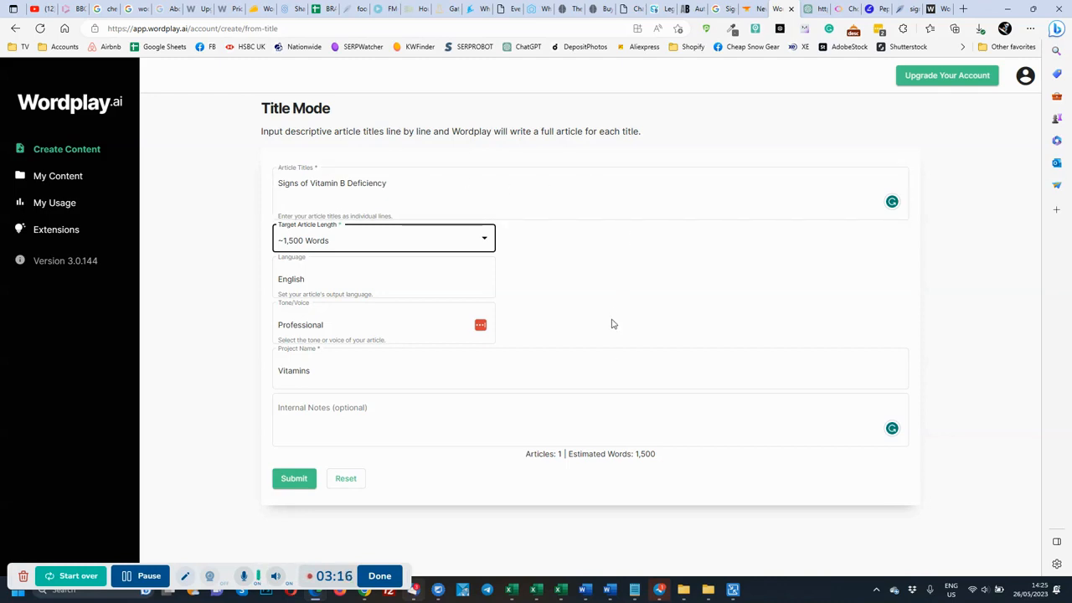
left_click(293, 482)
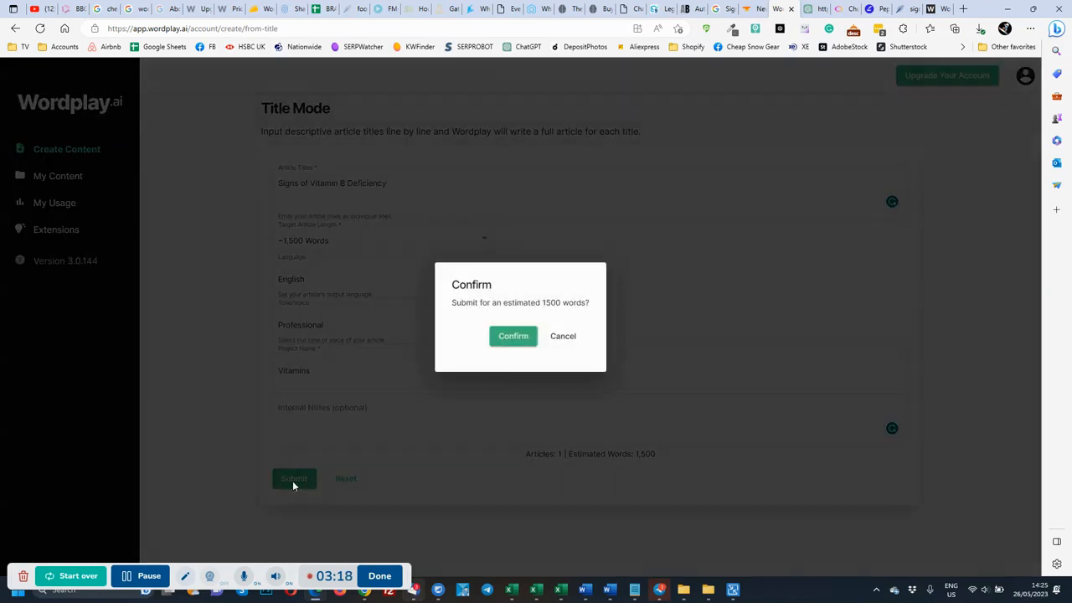
left_click(511, 337)
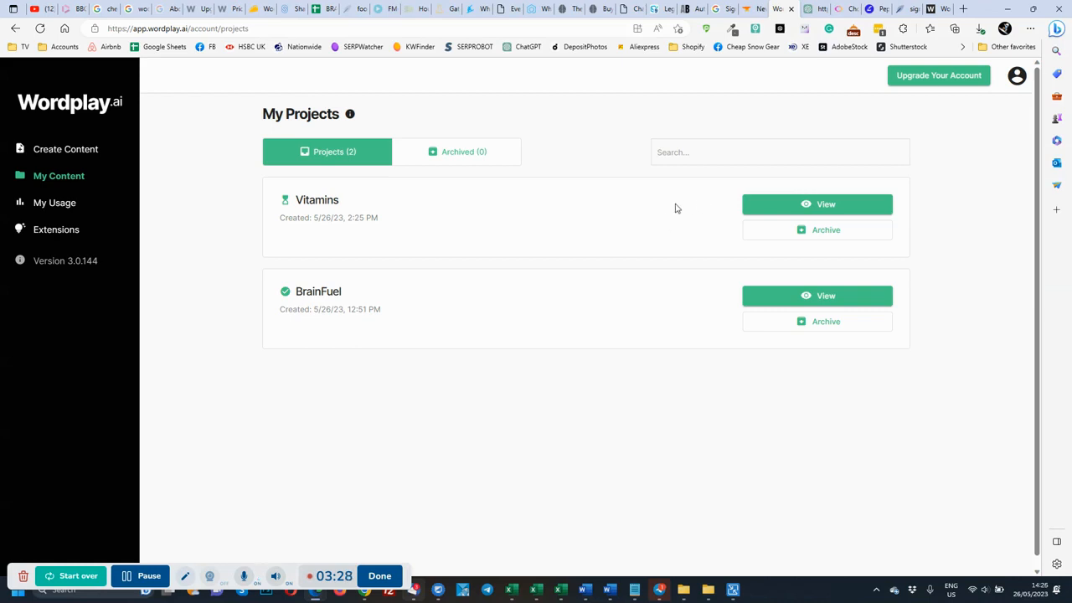
- View the Vitamins project in Wordplay.ai and check on the article generation in Article Forge
left_click(773, 208)
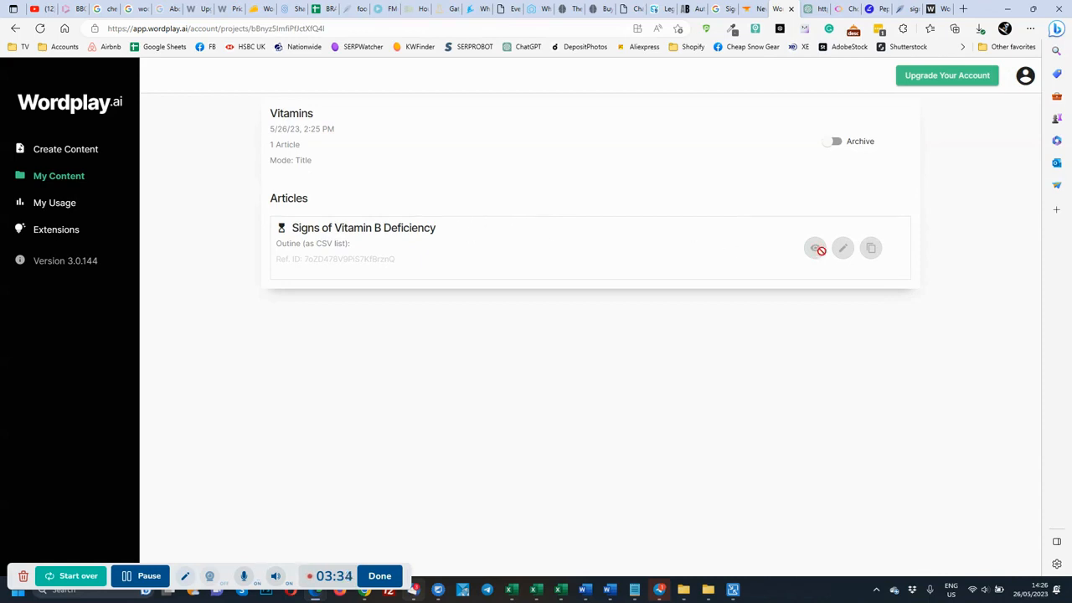
left_click(741, 9)
left_click(781, 8)
- Switch to ChatGPT and submit the prompt "Write me a 1500 word article about : Signs of Vitamin B Deficiency"
left_click(810, 9)
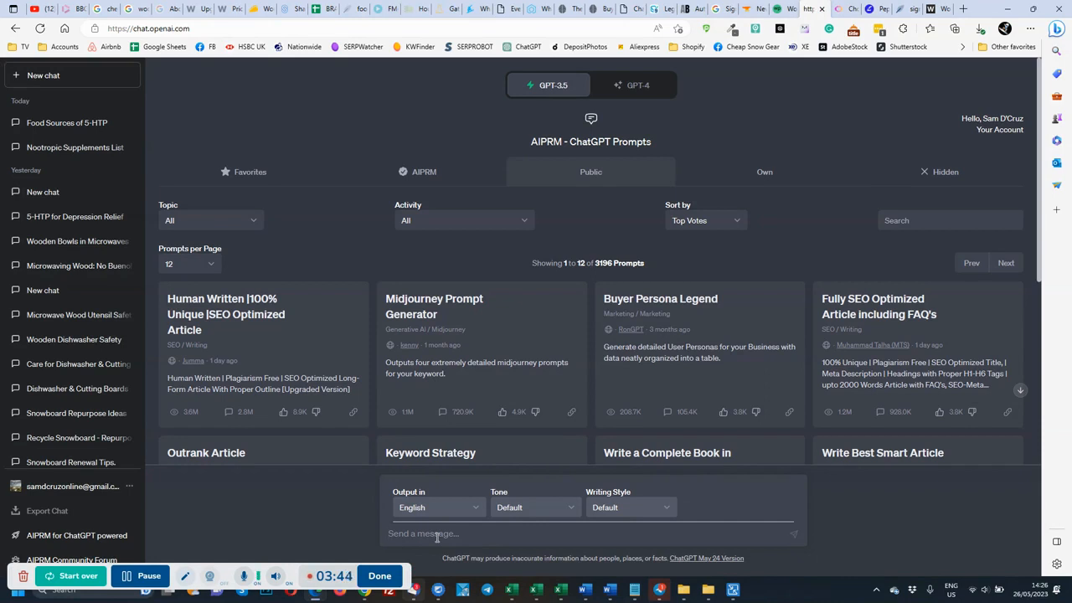
type("Write ")
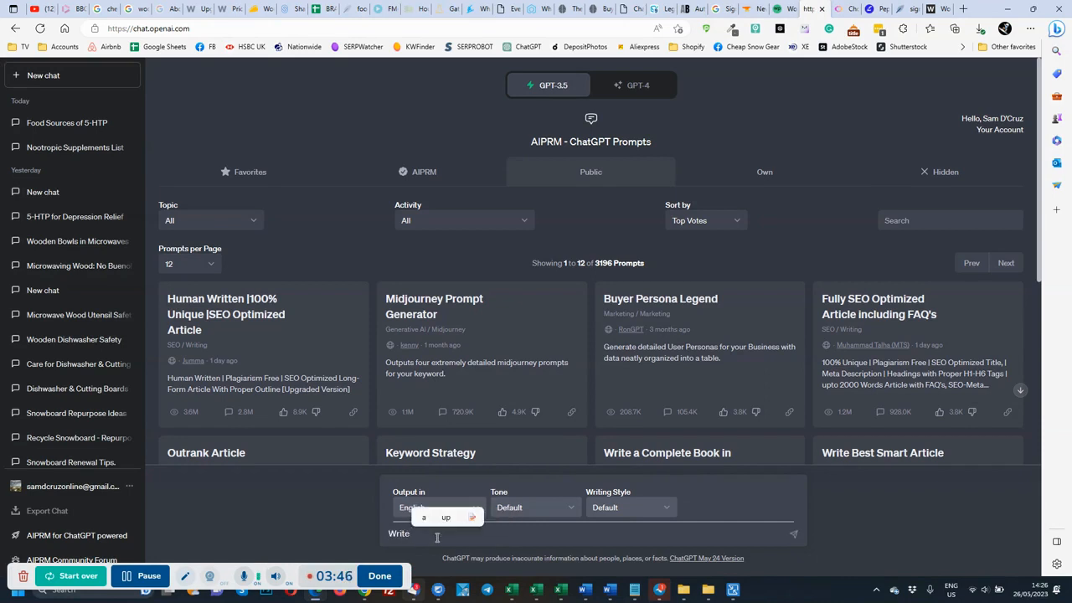
type("me a 1500")
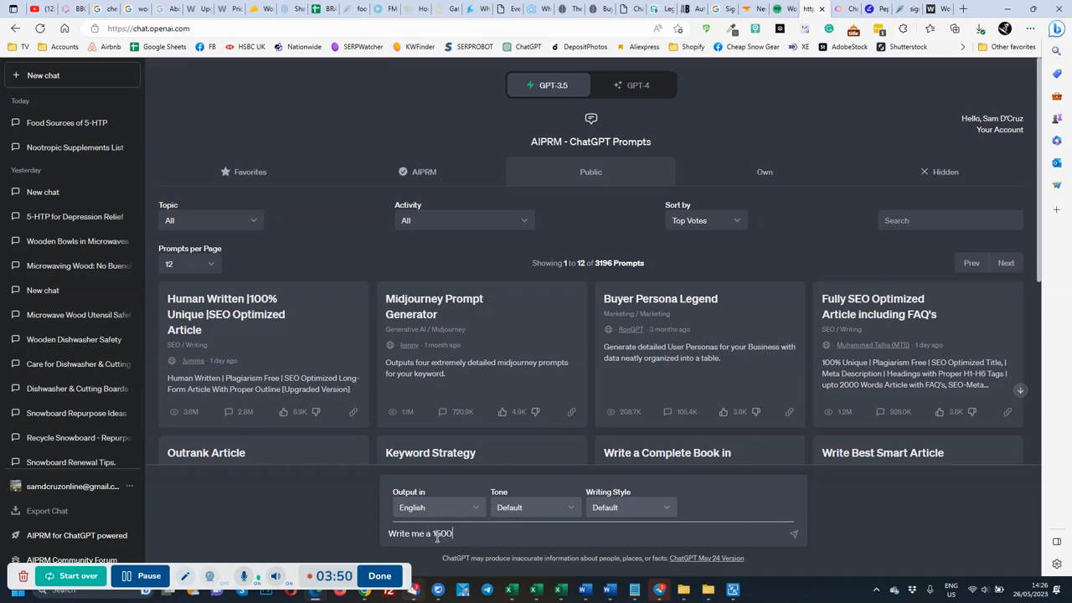
type(" word article about")
type(": Signs of Vitamin B Deficiency")
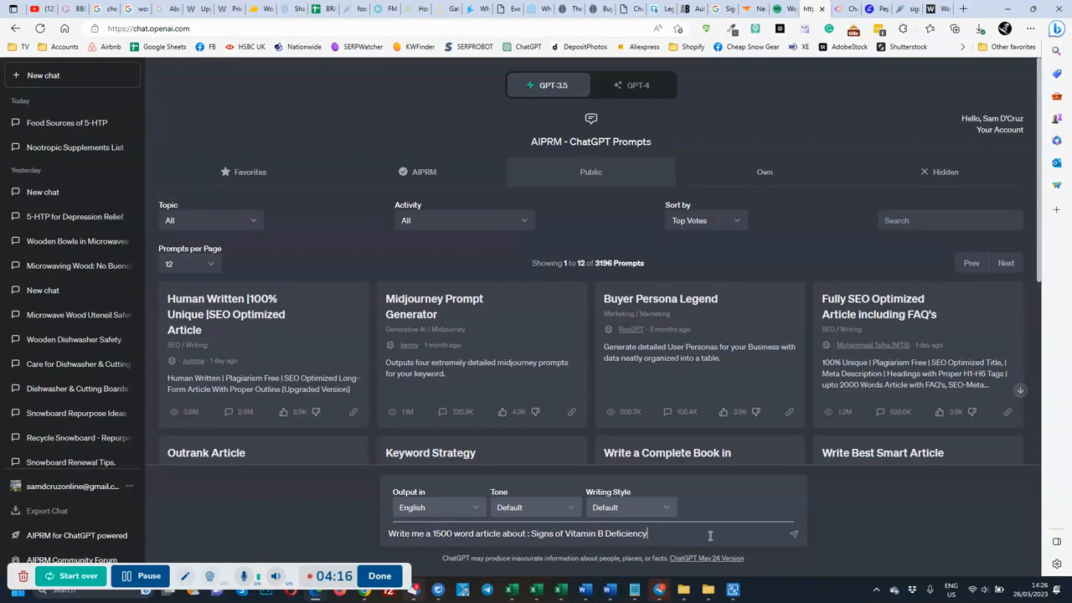
left_click(793, 534)
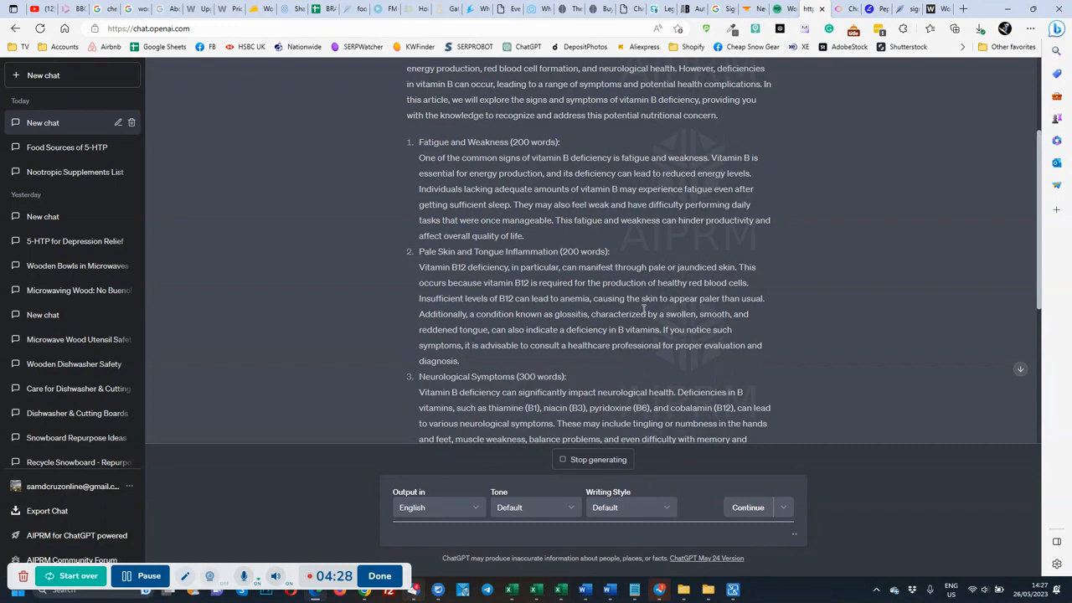
- Skim the ChatGPT article from the numbered sections to the conclusion, and return to its title
scroll(643, 314, "down", 2)
scroll(643, 310, "down", 4)
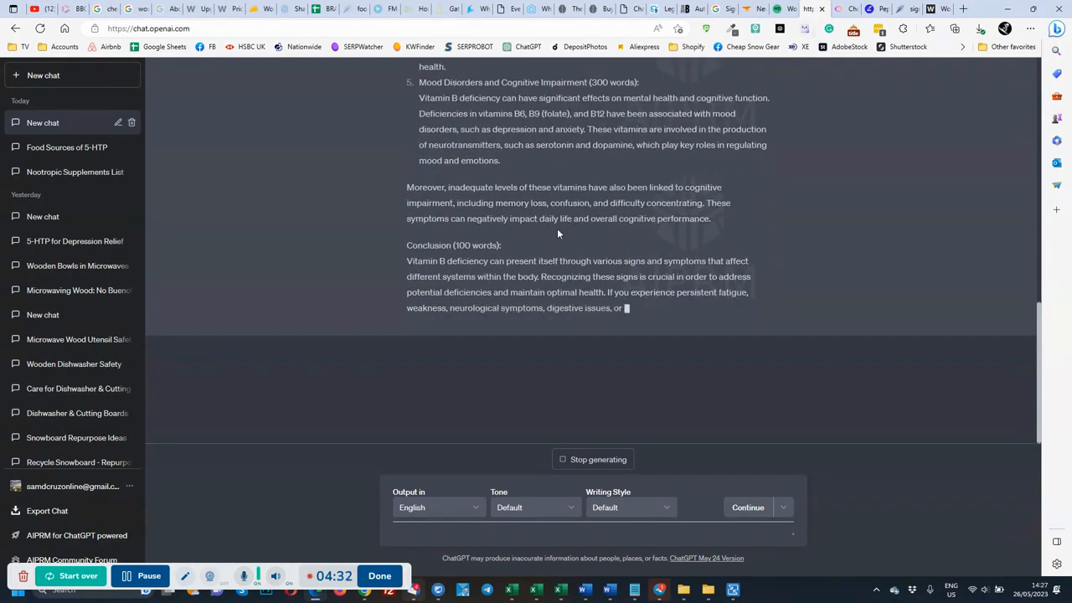
scroll(564, 231, "up", 15)
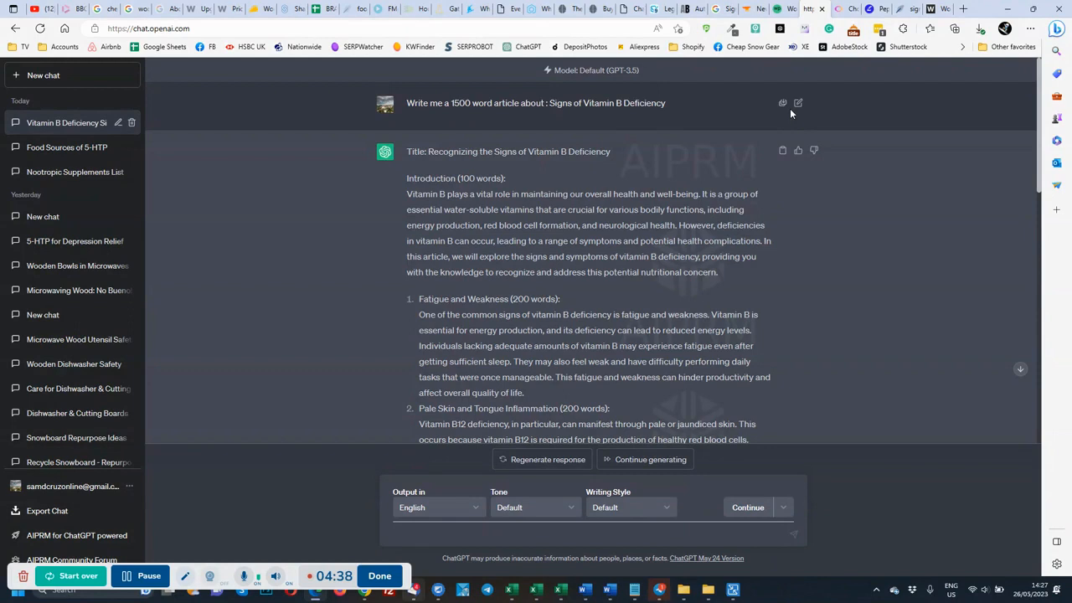
- Switch to ContentBot and open InstructBot, and copy the 1500-word article prompt from the ChatGPT conversation
left_click(852, 8)
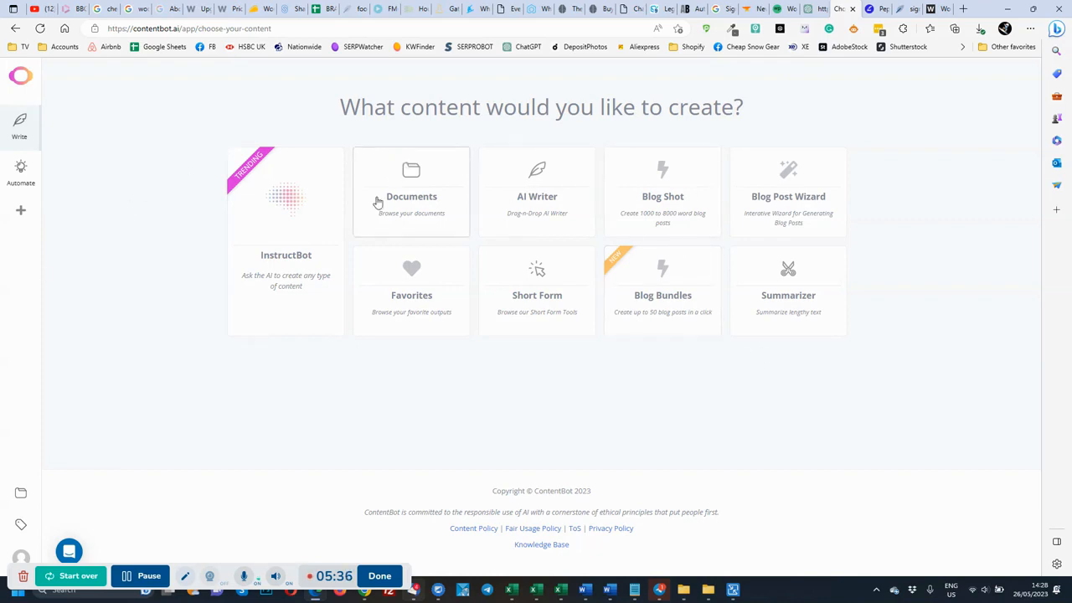
left_click(290, 219)
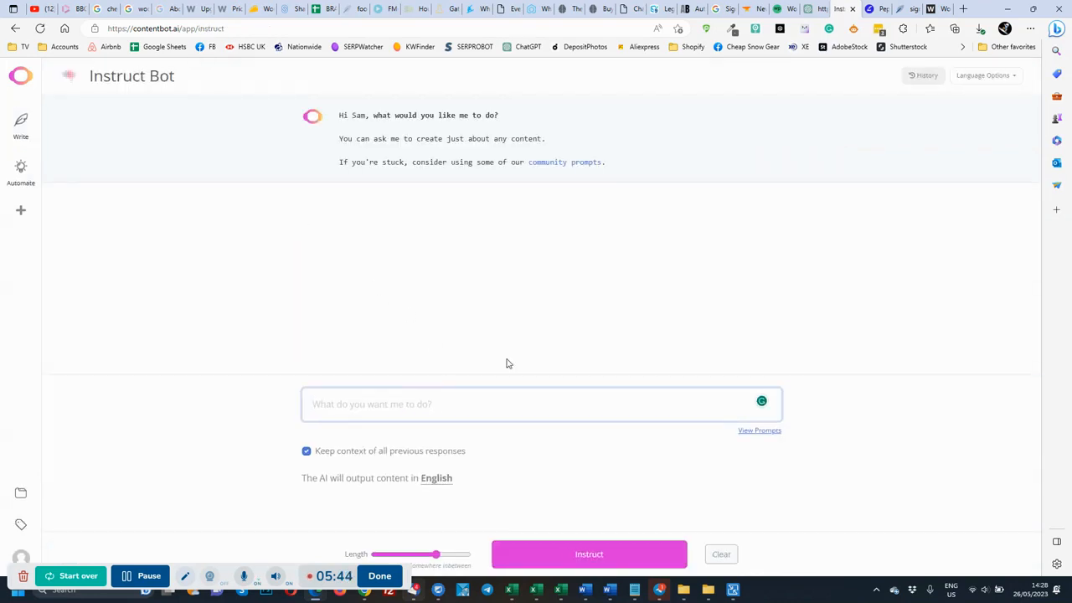
key("ctrl+shift+Tab")
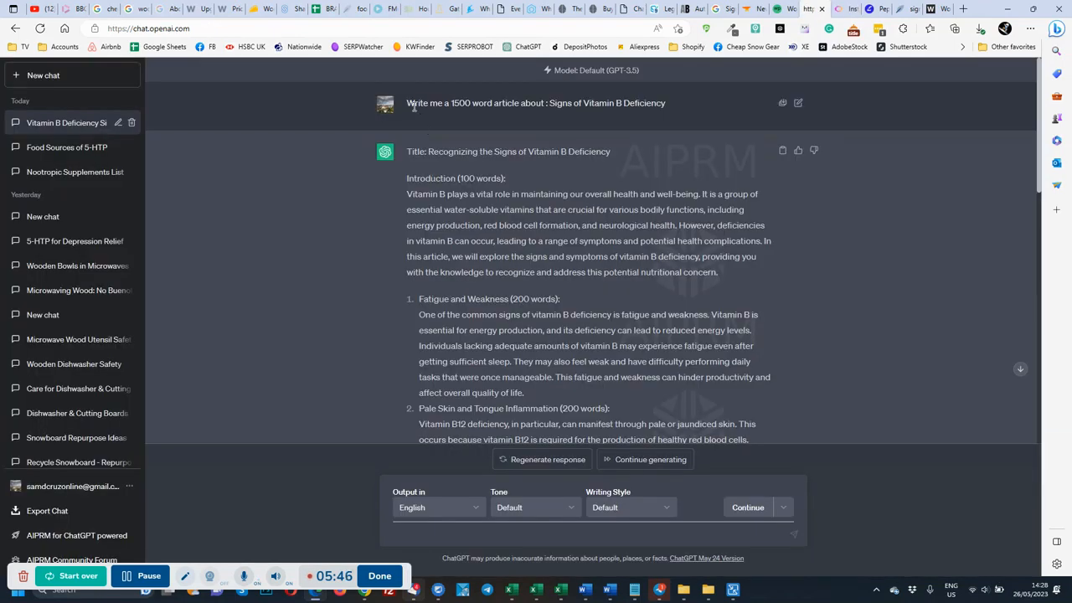
left_click_drag(409, 101, 661, 108)
key("ctrl+c")
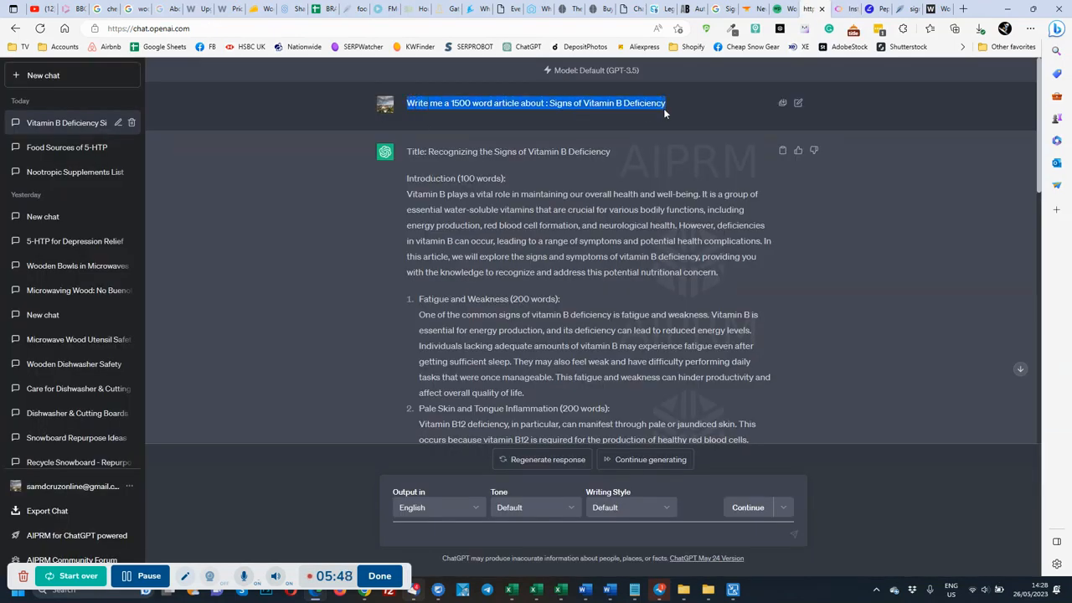
- Paste the copied prompt into ContentBot's Instruct Bot, set the length to "Quite a bit", and submit the request
left_click(829, 9)
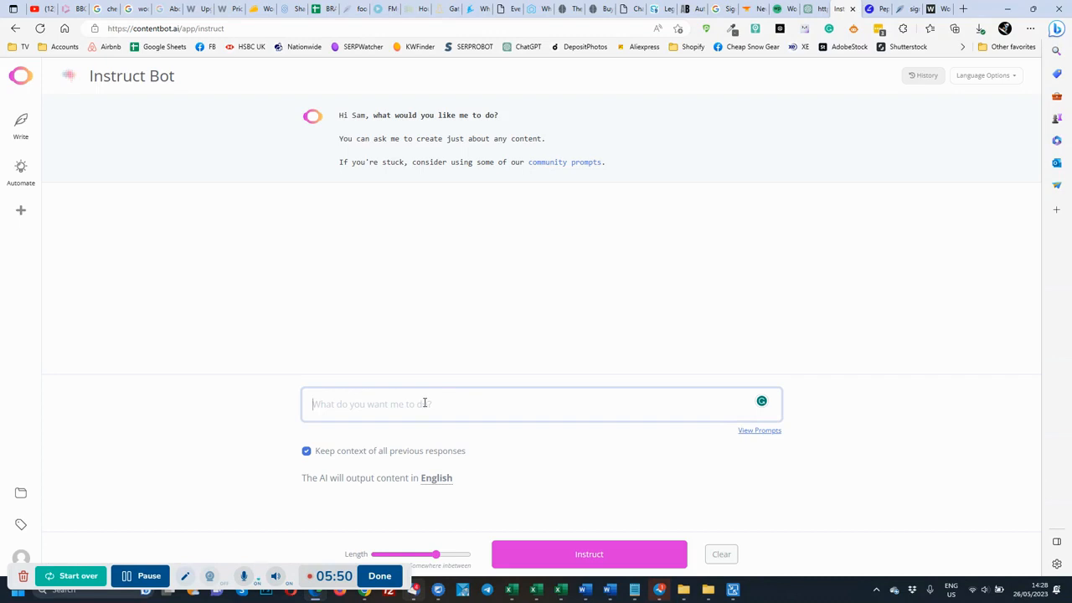
key("ctrl+v")
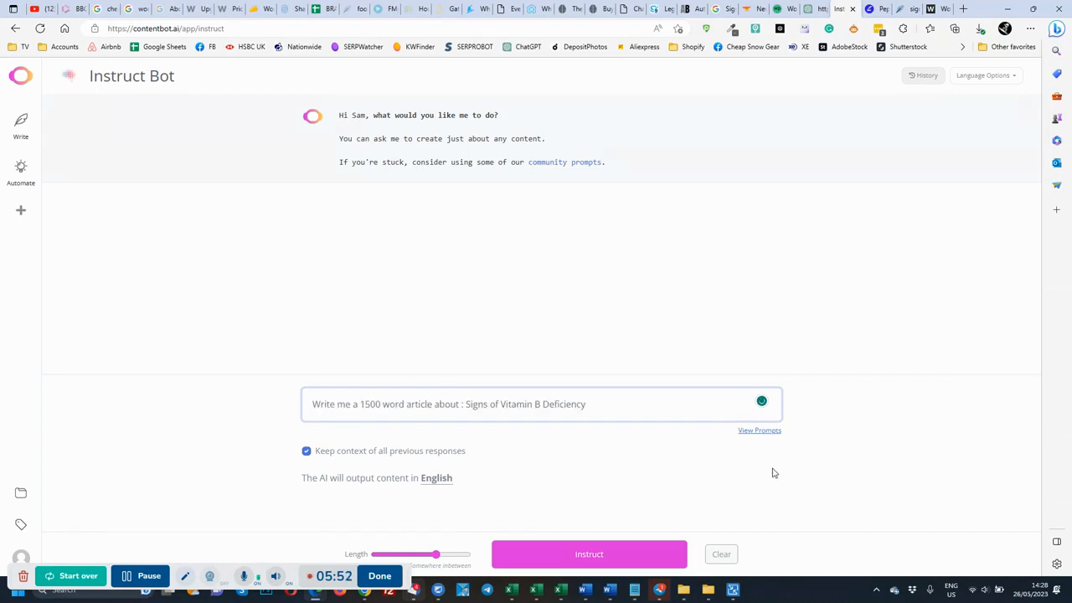
left_click_drag(436, 554, 468, 554)
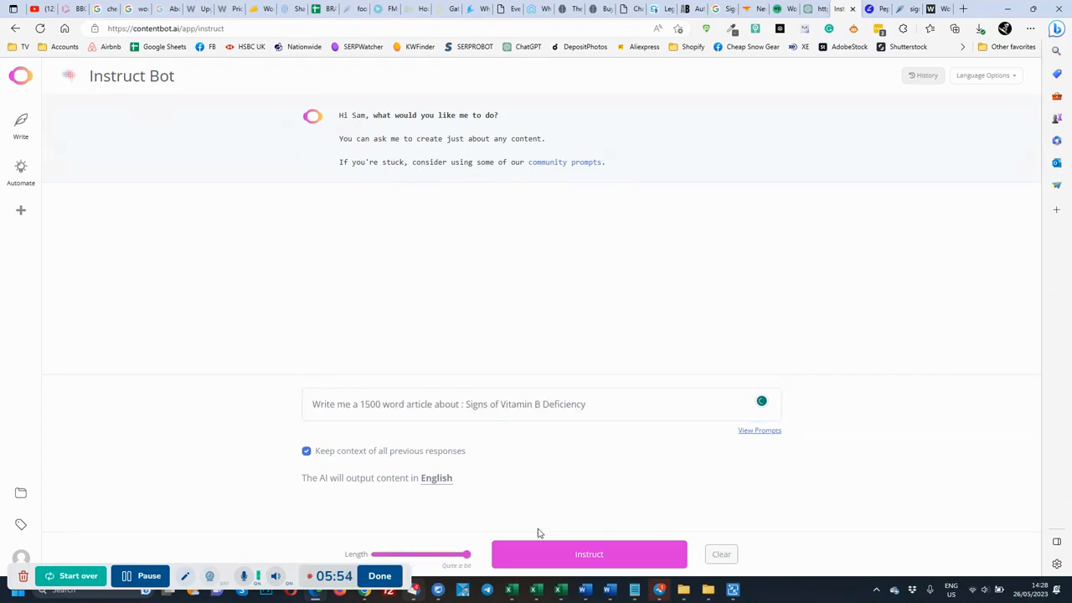
left_click(604, 556)
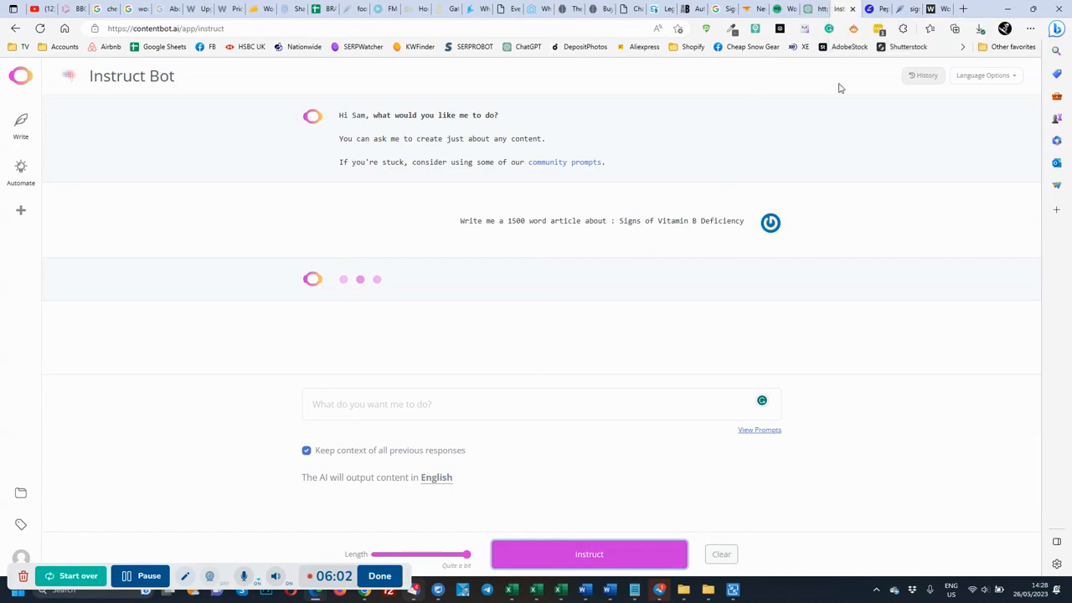
- Switch to Pepper Content and examine the SEO, product, copywriting and team content types for one that writes full articles
left_click(879, 8)
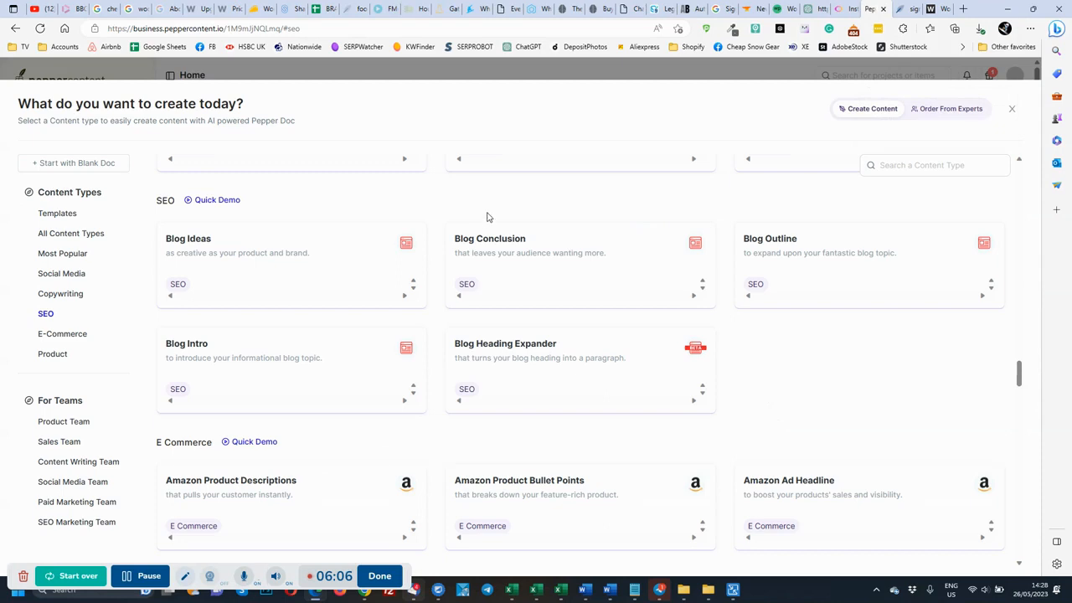
scroll(563, 337, "down", 1)
scroll(595, 338, "up", 1)
scroll(552, 387, "down", 1)
scroll(552, 387, "down", 7)
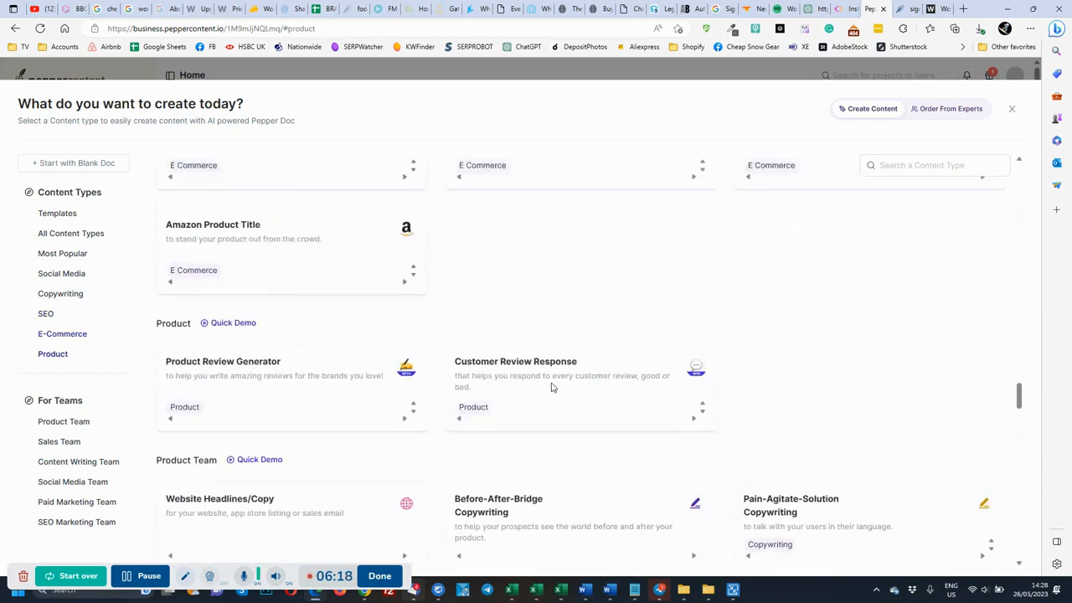
scroll(551, 388, "down", 2)
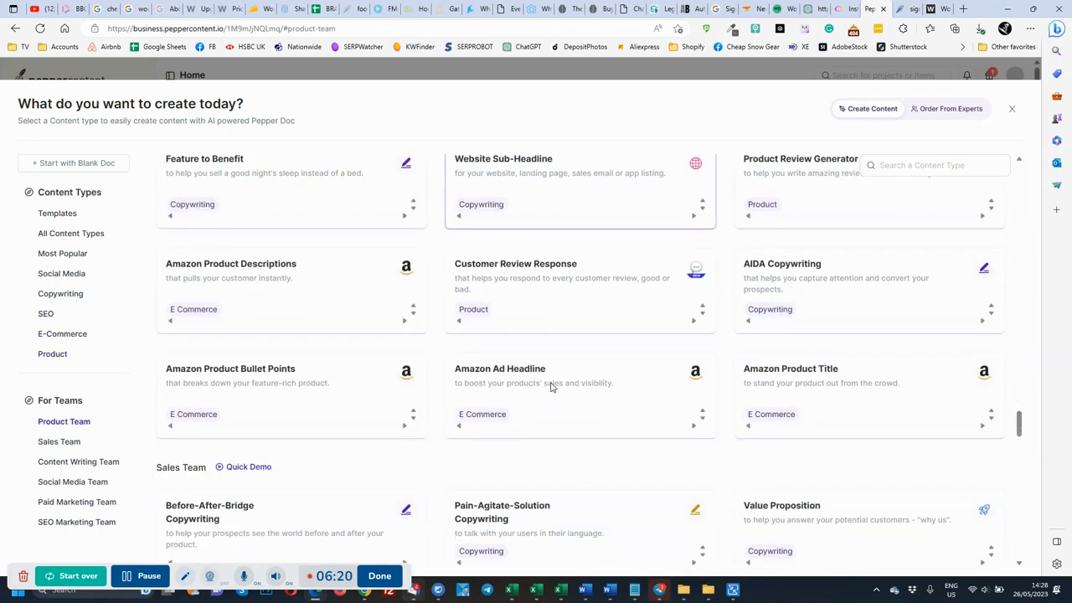
scroll(546, 390, "down", 4)
scroll(547, 316, "down", 5)
scroll(536, 387, "down", 3)
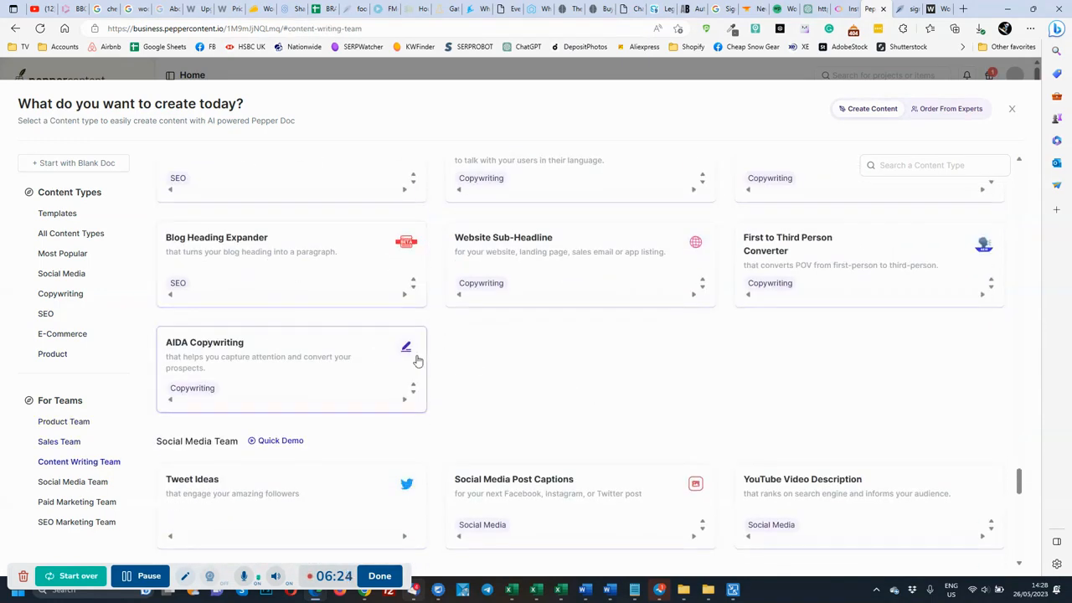
scroll(503, 382, "down", 2)
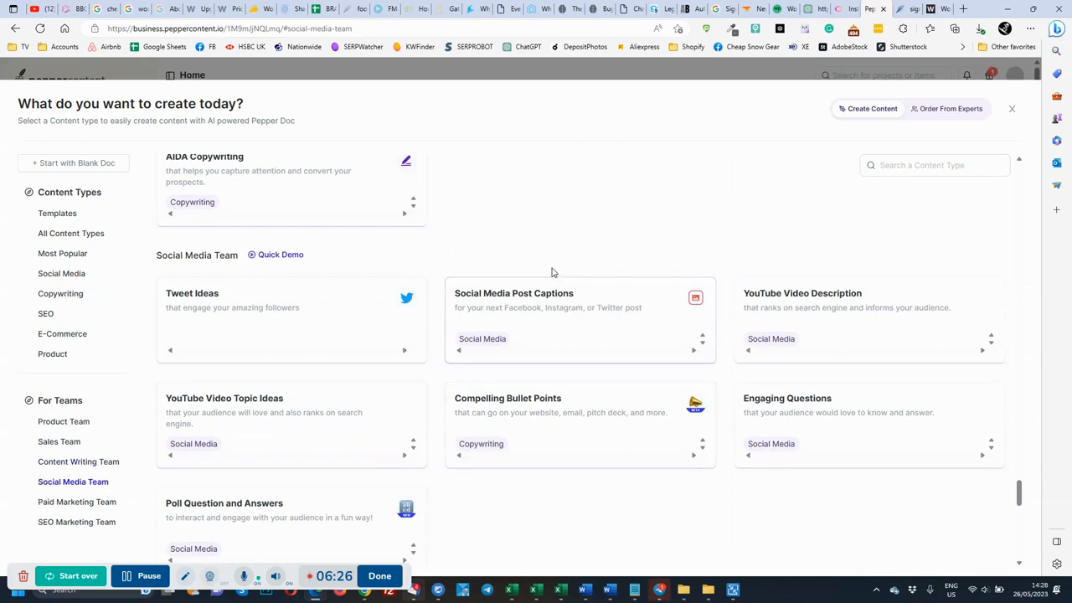
scroll(564, 352, "up", 5)
scroll(565, 355, "down", 4)
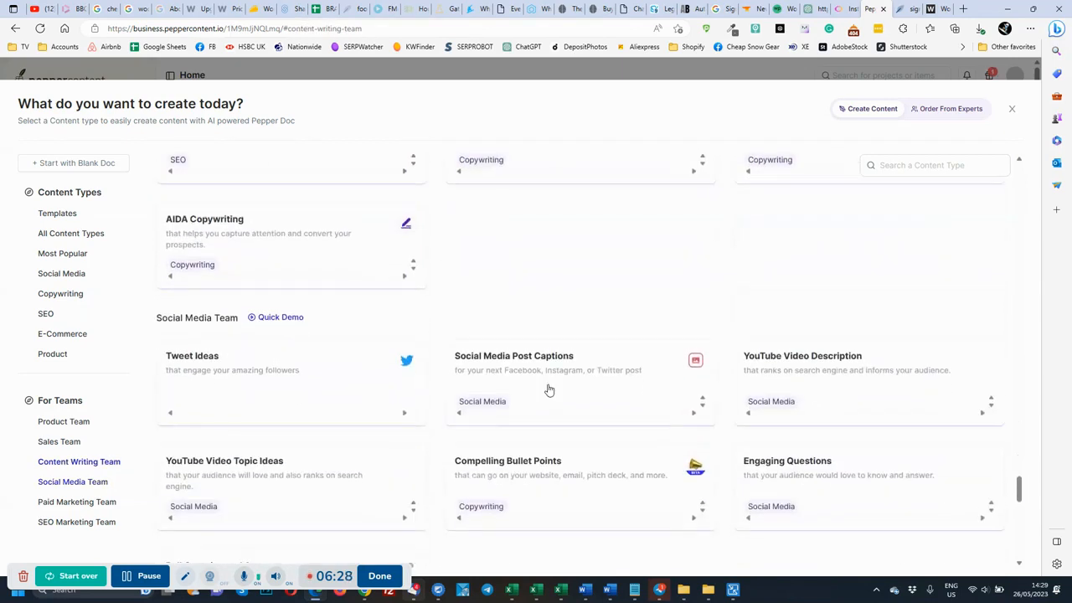
scroll(536, 371, "up", 3)
scroll(575, 342, "up", 5)
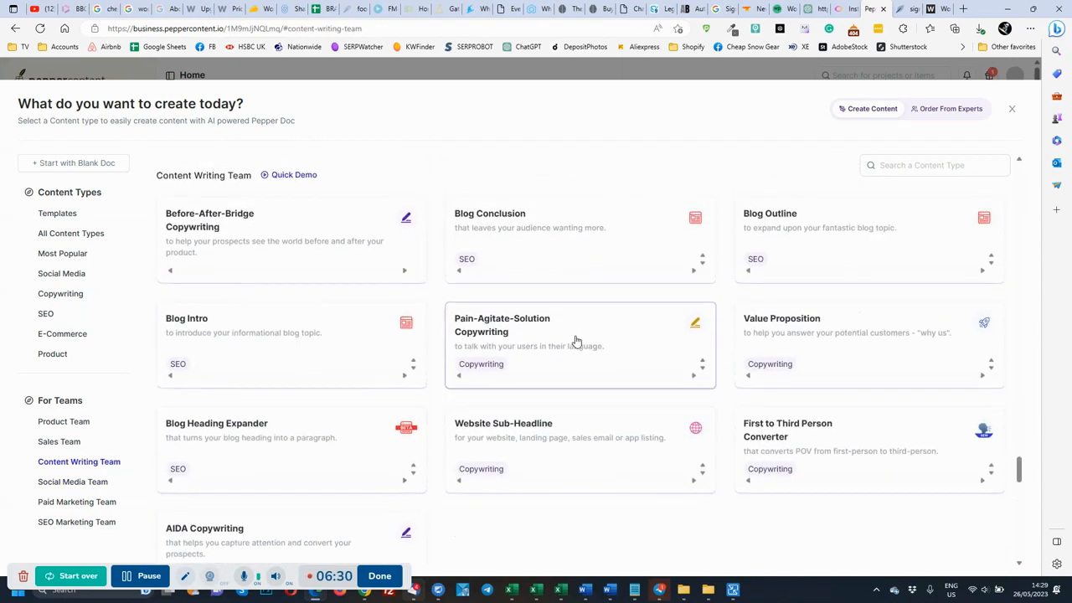
scroll(581, 345, "up", 8)
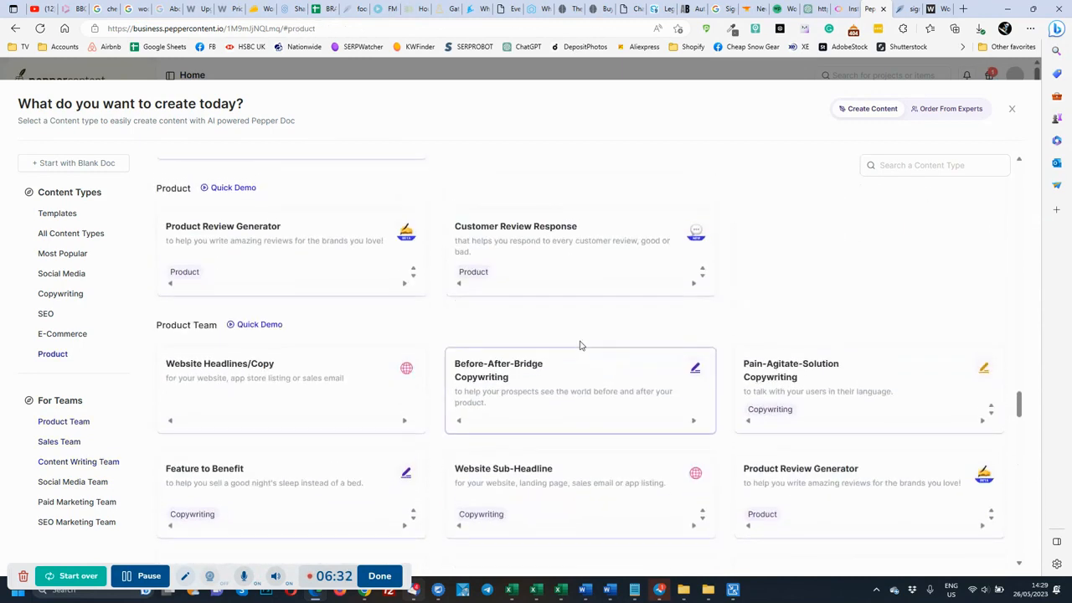
scroll(580, 349, "up", 3)
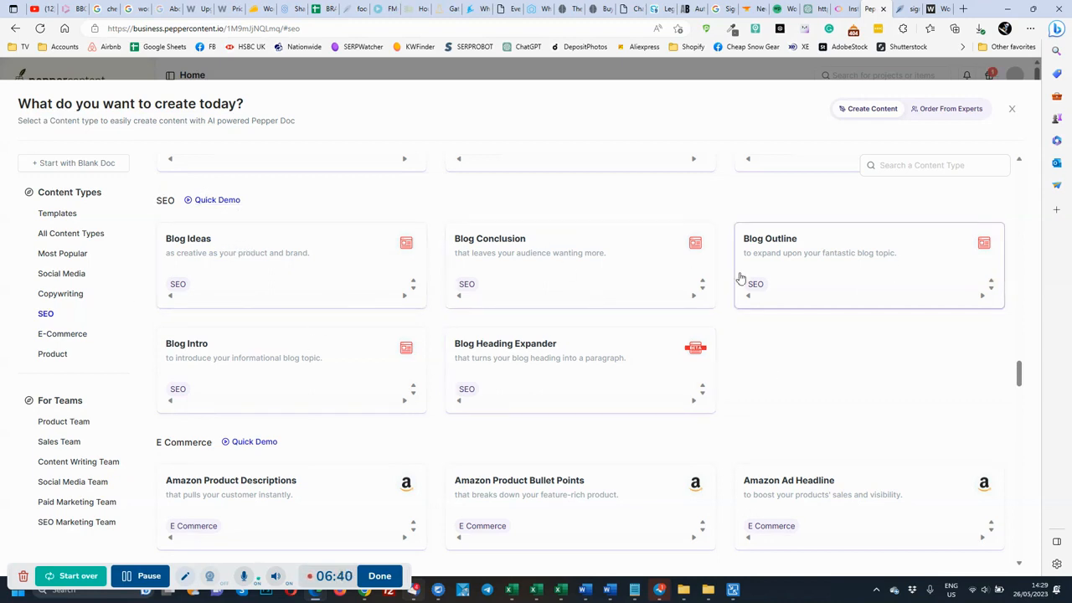
left_click_drag(157, 199, 175, 201)
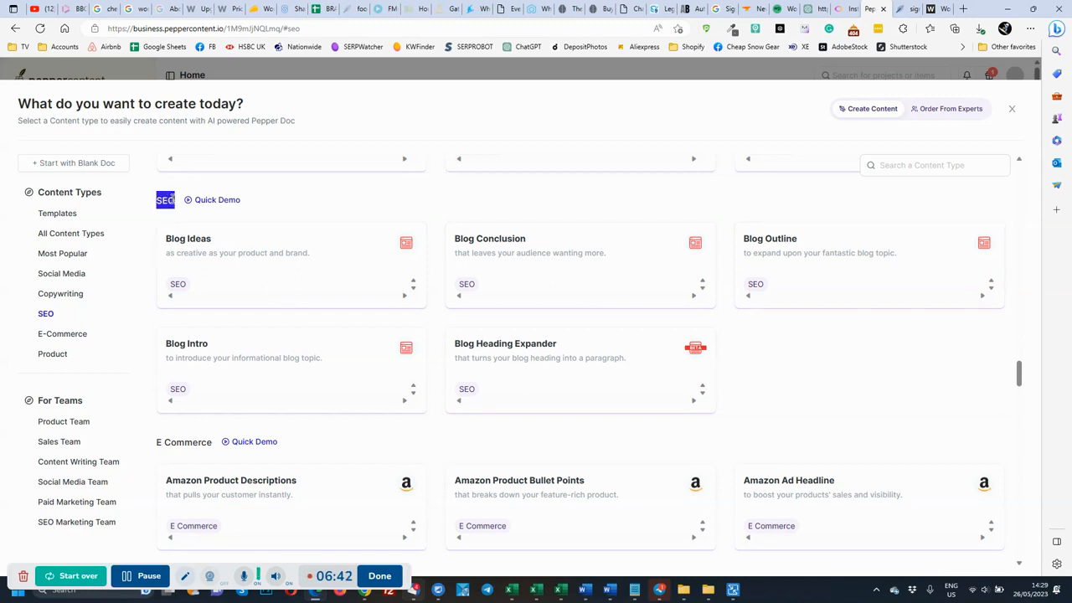
left_click(475, 199)
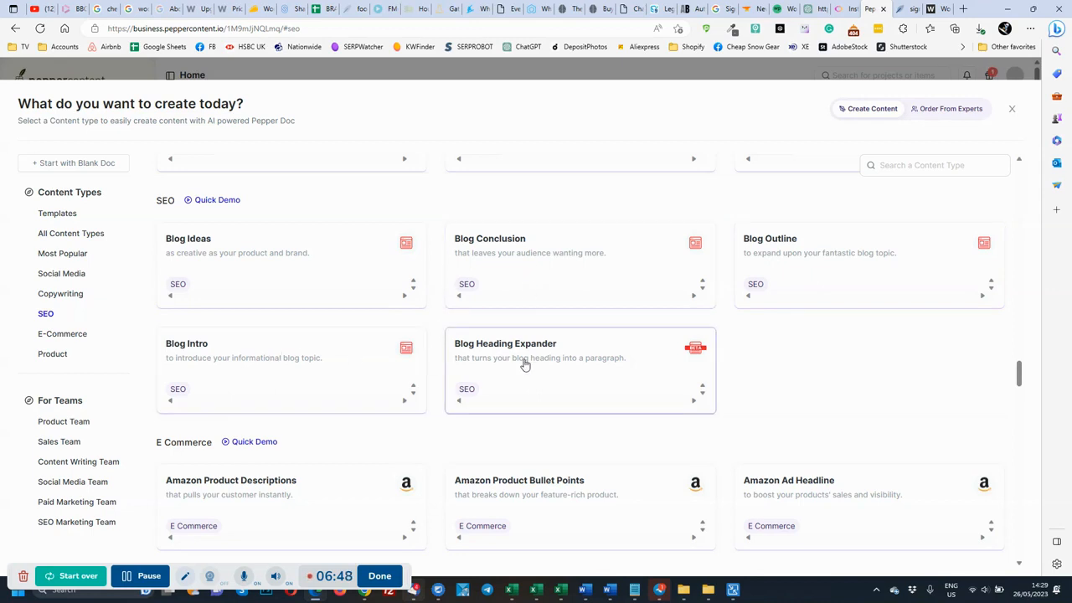
scroll(571, 373, "up", 1)
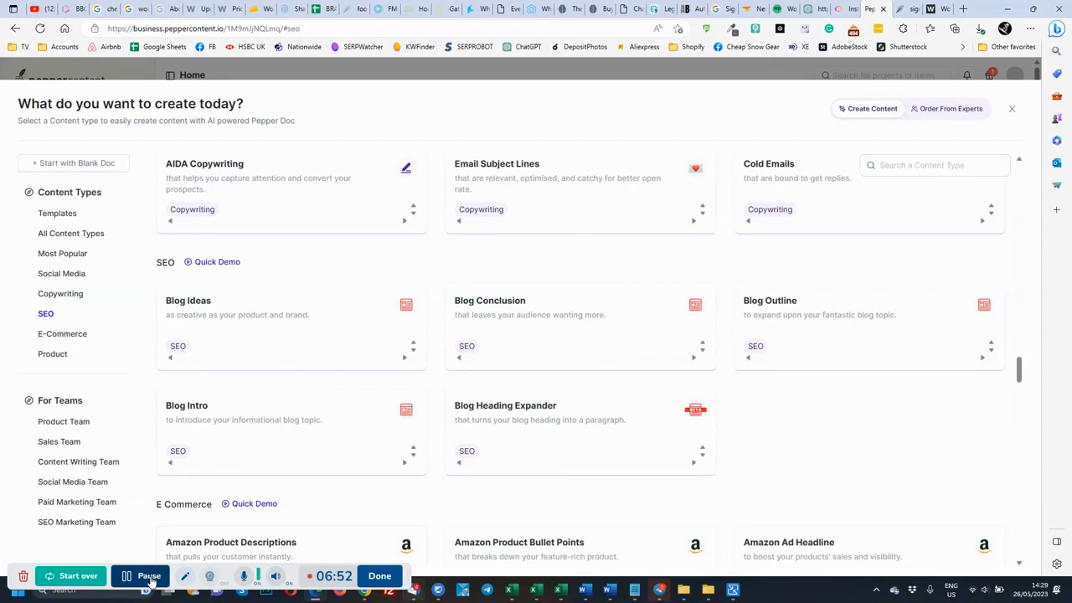
scroll(443, 376, "up", 3)
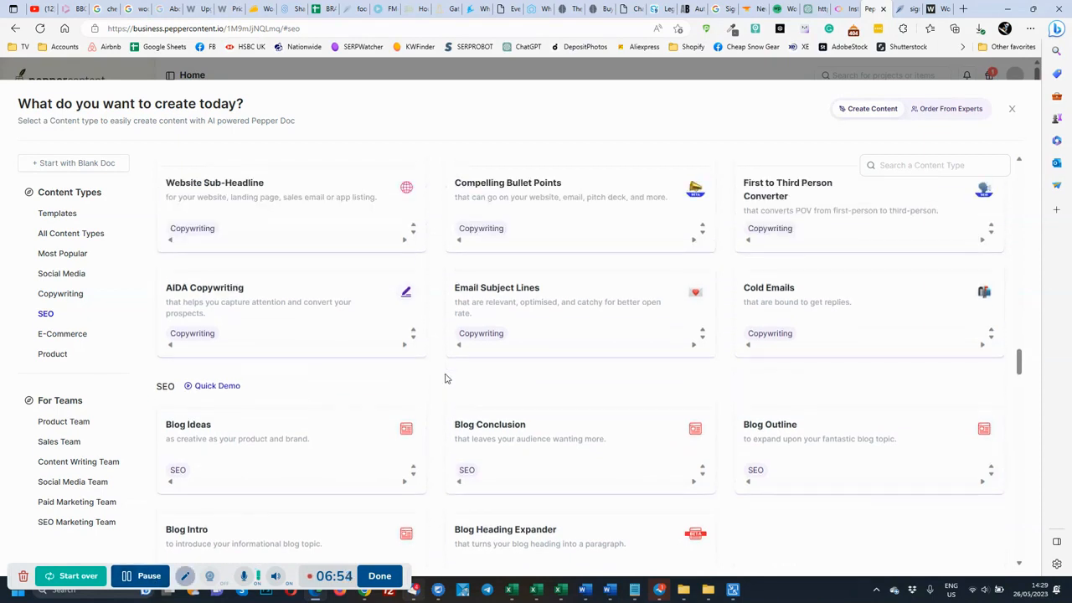
scroll(446, 378, "up", 2)
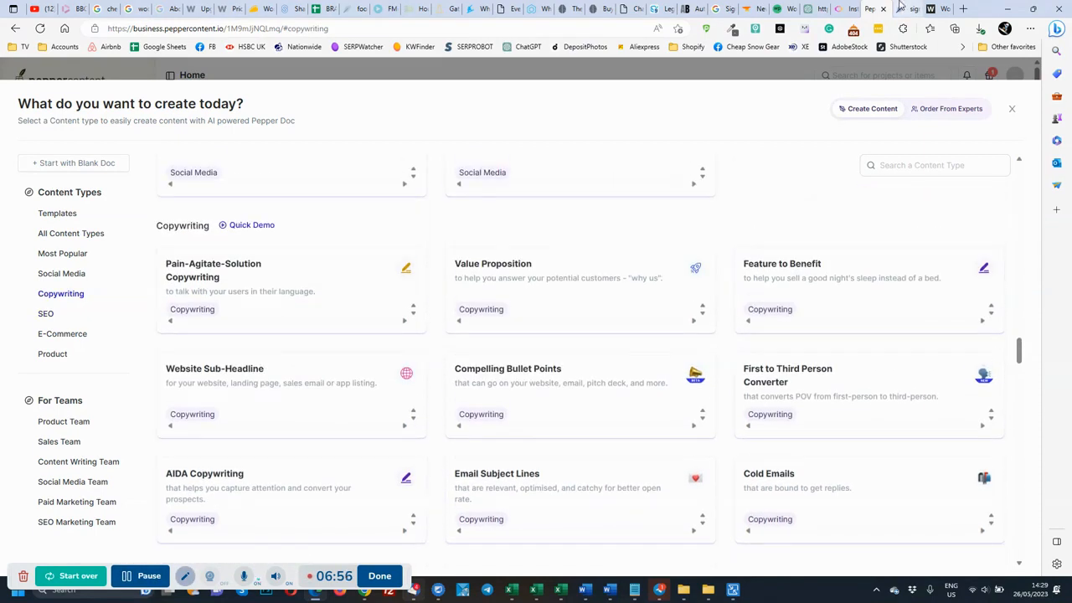
- Switch to NeuronWriter and review the suggested content terms for the article "Signs of Vitamin B Deficiency"
left_click(902, 7)
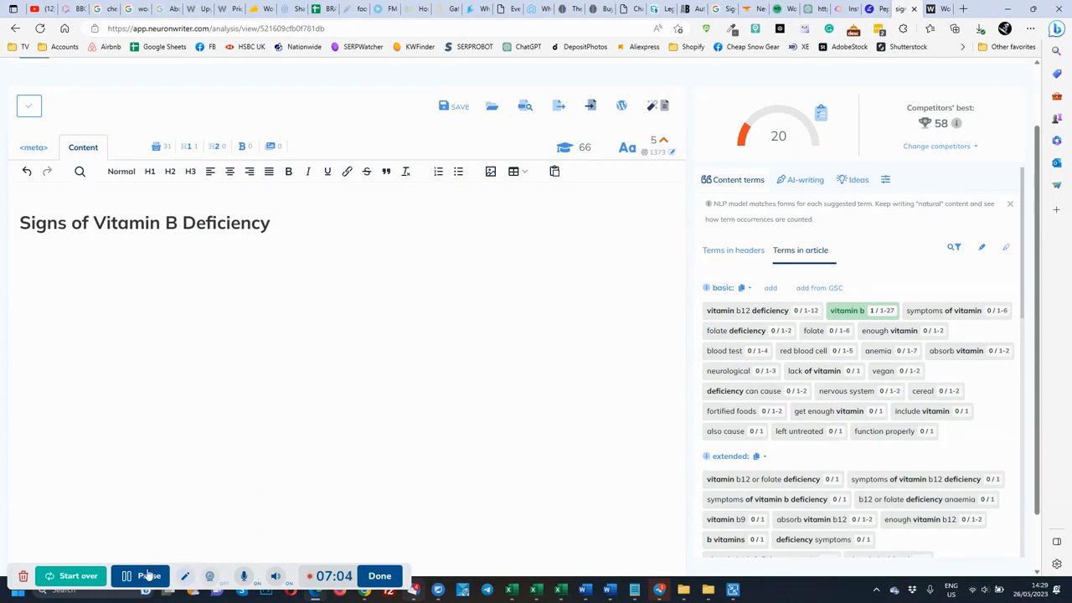
left_click(146, 576)
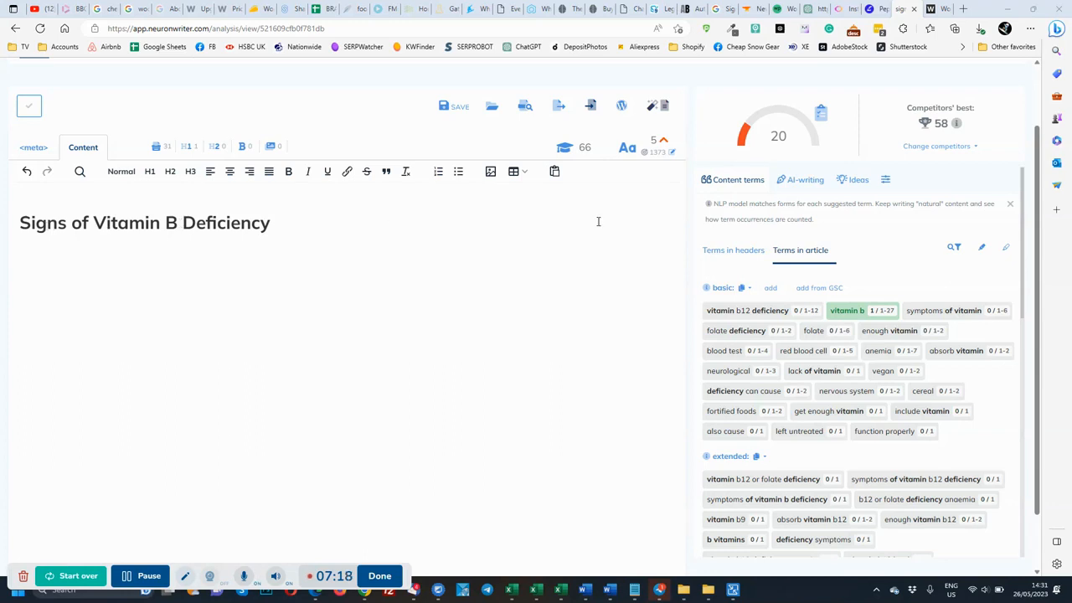
scroll(875, 377, "down", 10)
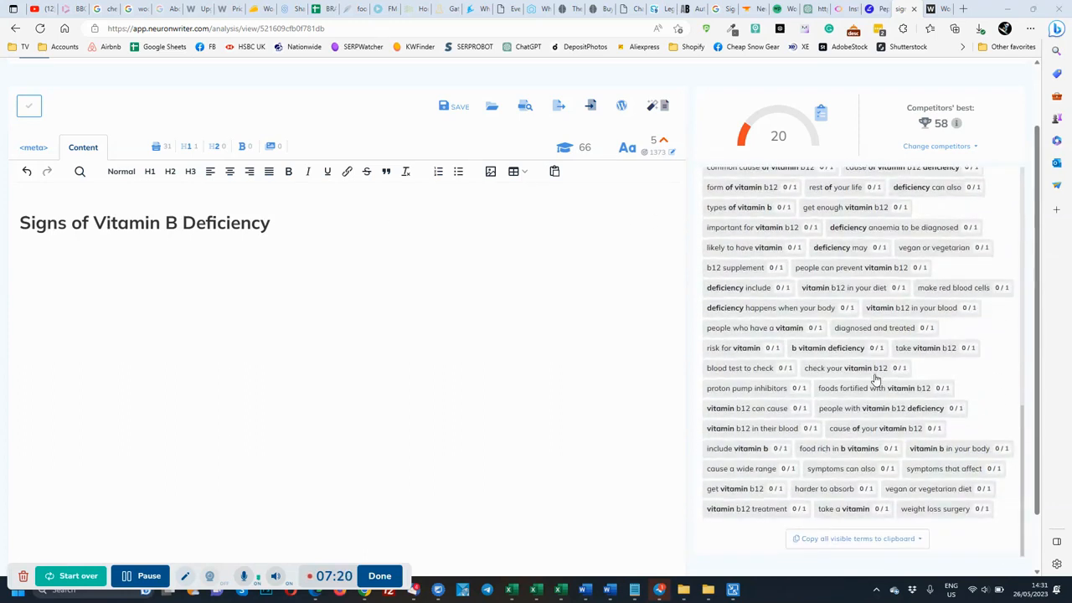
scroll(876, 377, "up", 10)
left_click(735, 252)
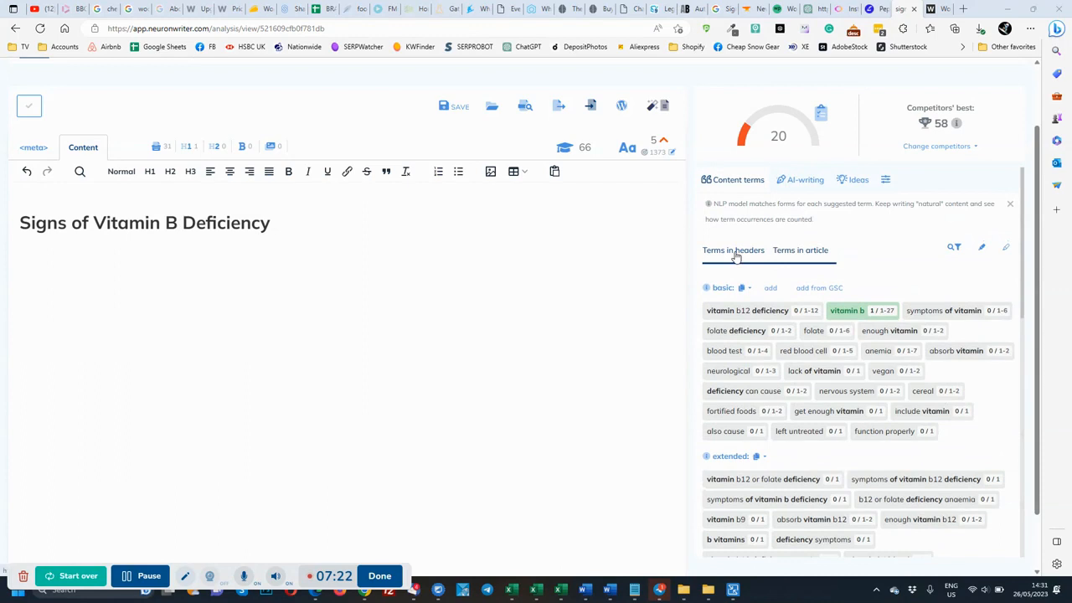
left_click(800, 250)
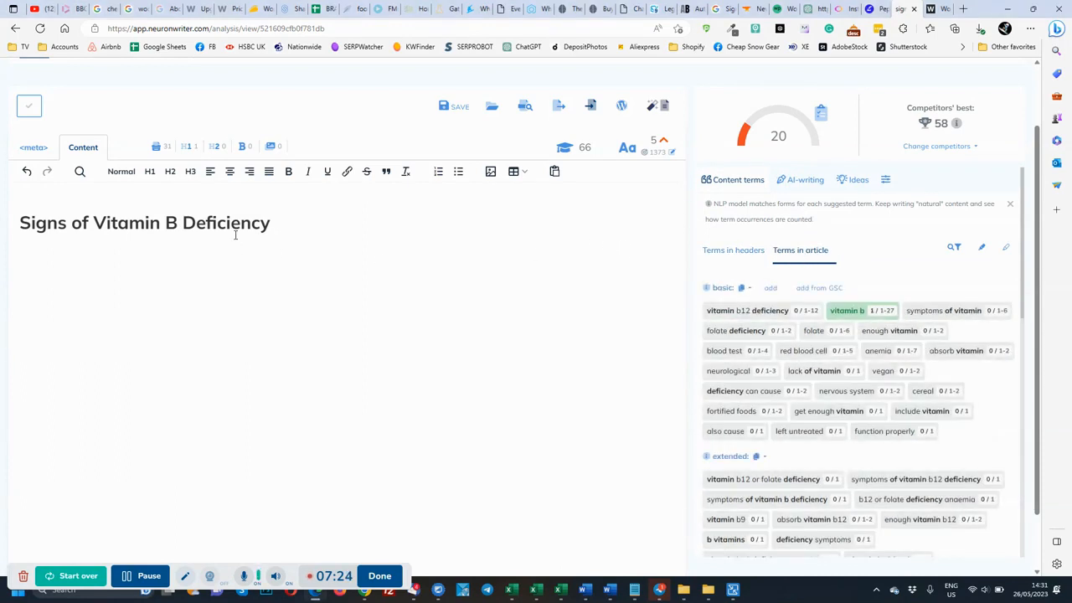
- Review the meta title and description and the main content heading of the "Signs of Vitamin B Deficiency" article in NeuronWriter
left_click(33, 151)
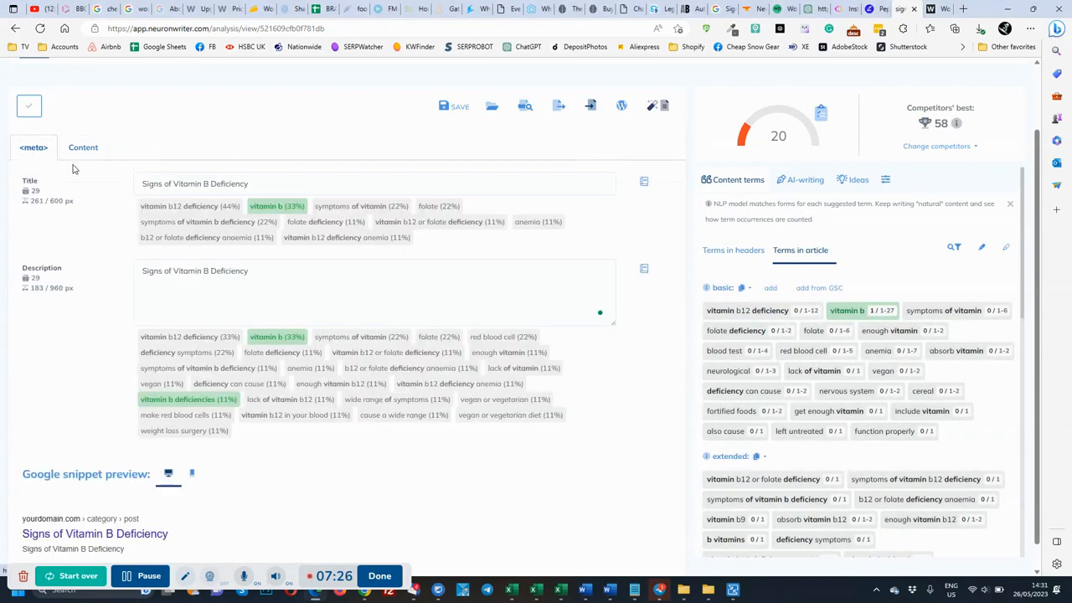
left_click_drag(280, 183, 144, 184)
left_click(143, 184)
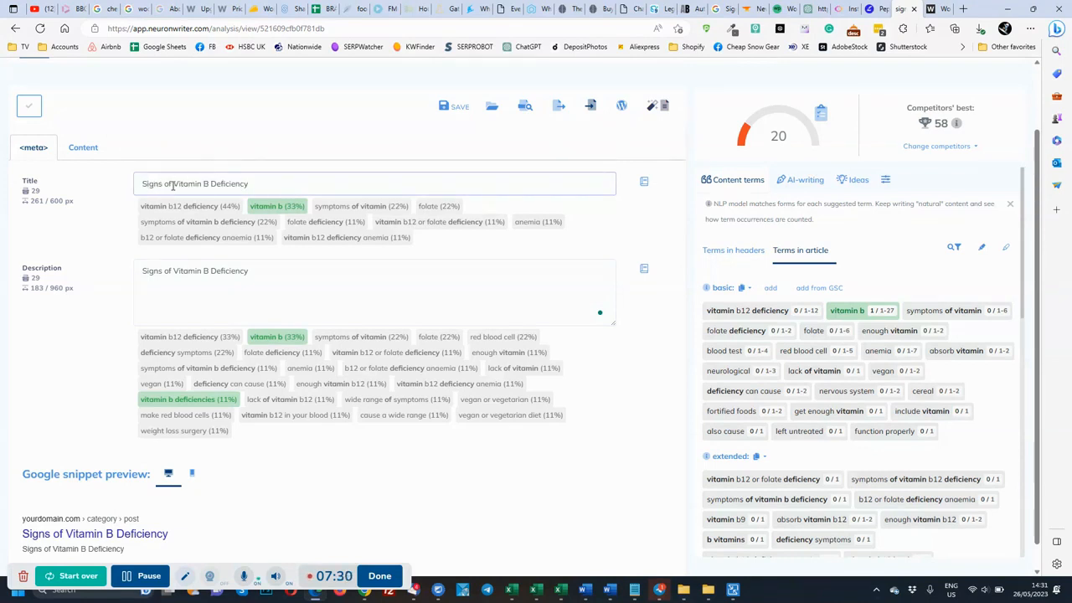
left_click(254, 269)
left_click_drag(250, 271, 141, 271)
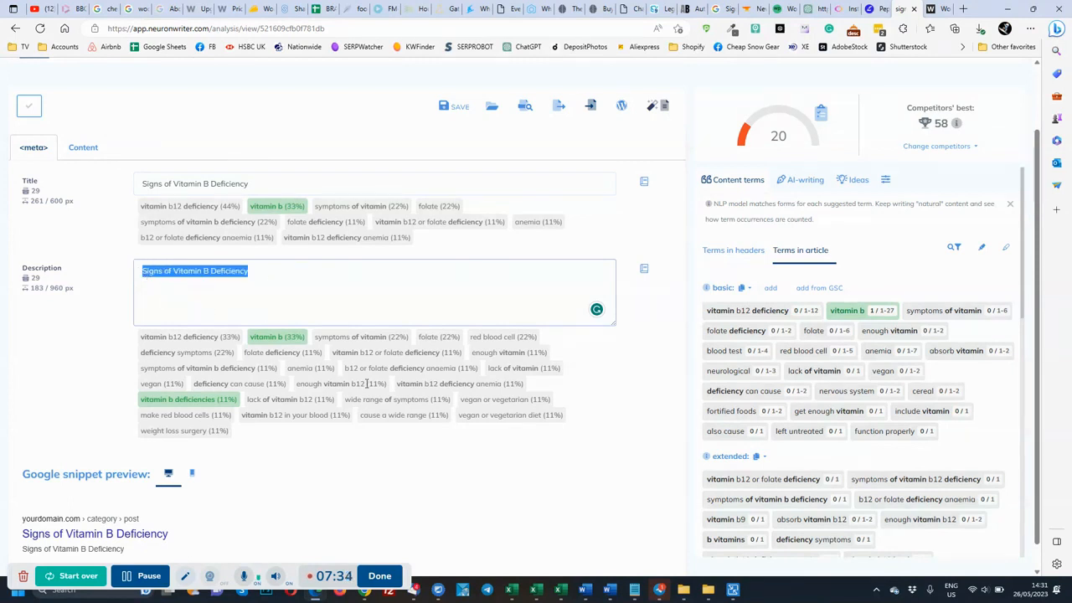
left_click(83, 148)
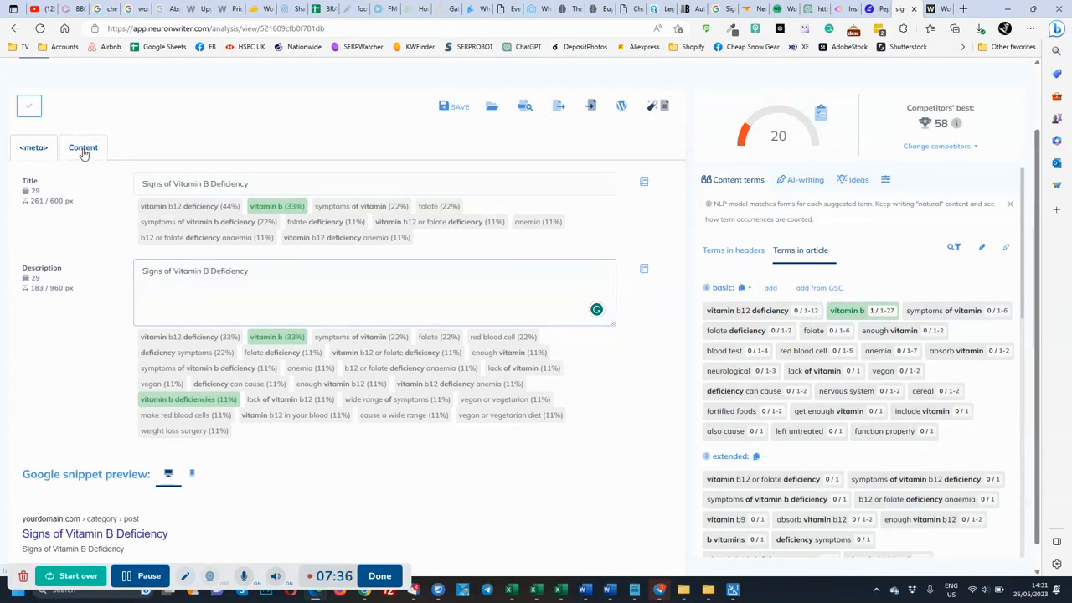
triple_click(279, 222)
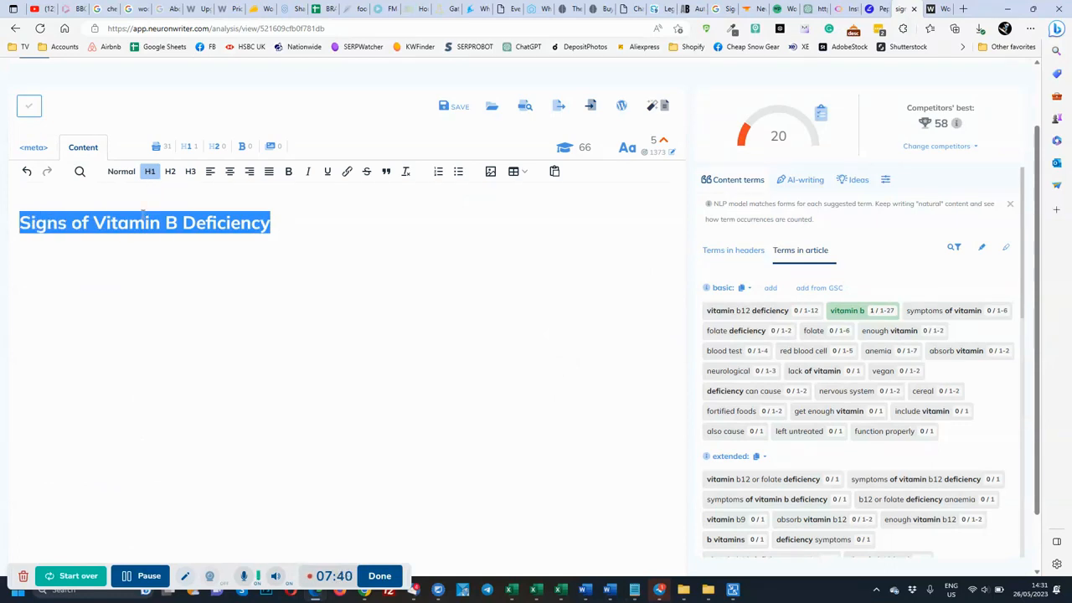
left_click(294, 229)
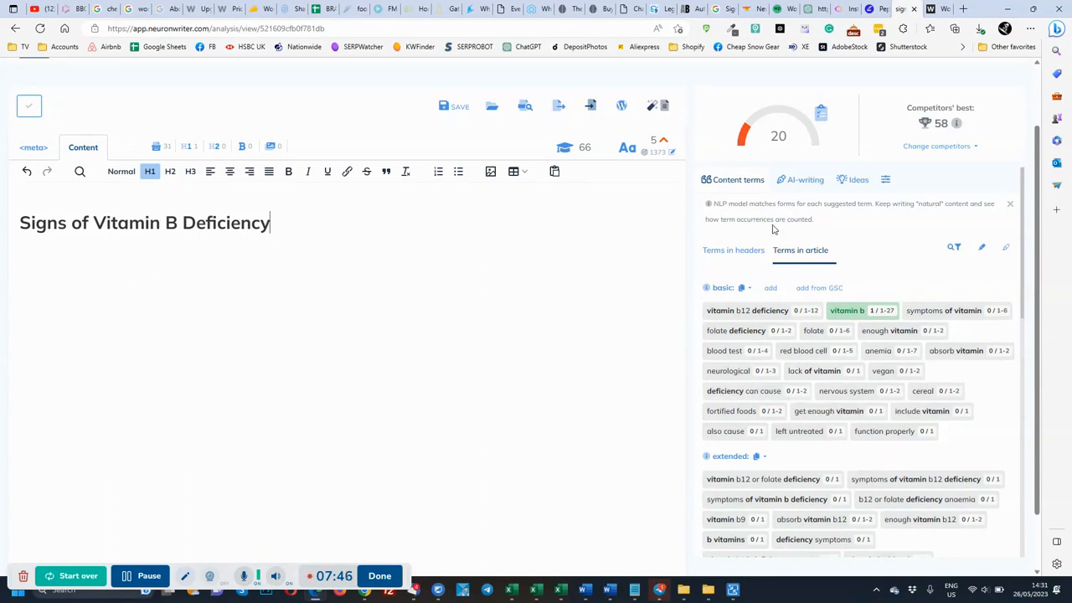
- Switch to Article Forge and copy the entire generated "Signs of Vitamin B Deficiency" article, from its title through the "5. Fatigue" section
left_click(751, 8)
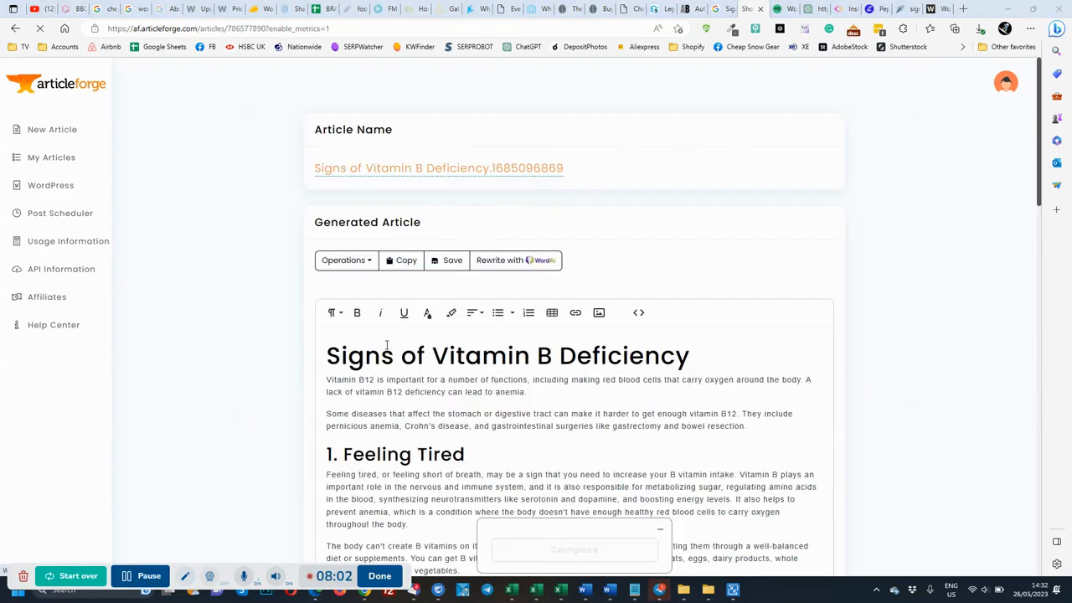
scroll(470, 330, "down", 3)
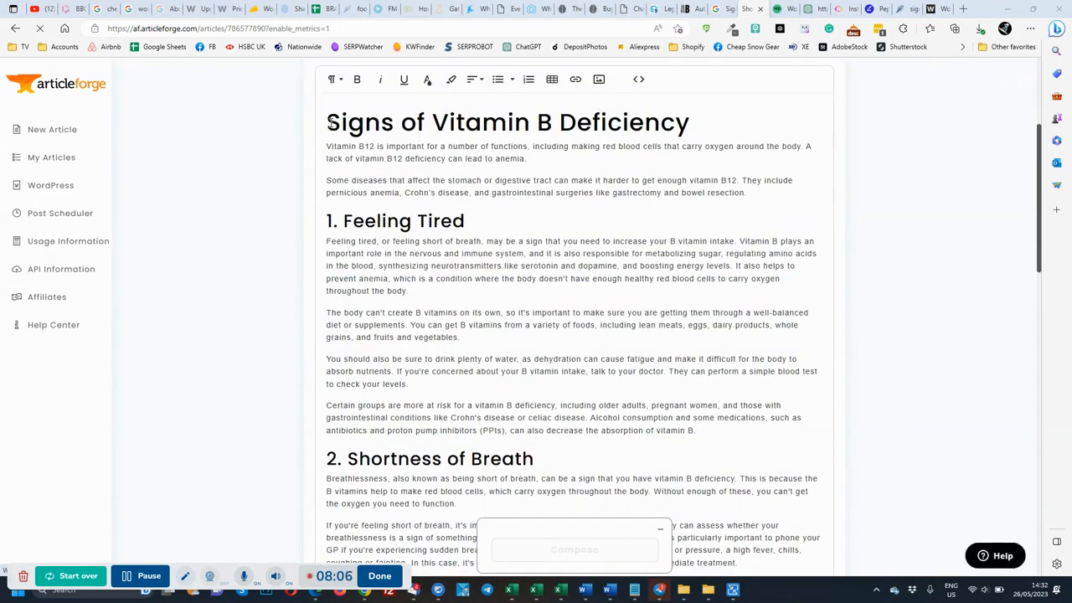
left_click(718, 8)
left_click(751, 7)
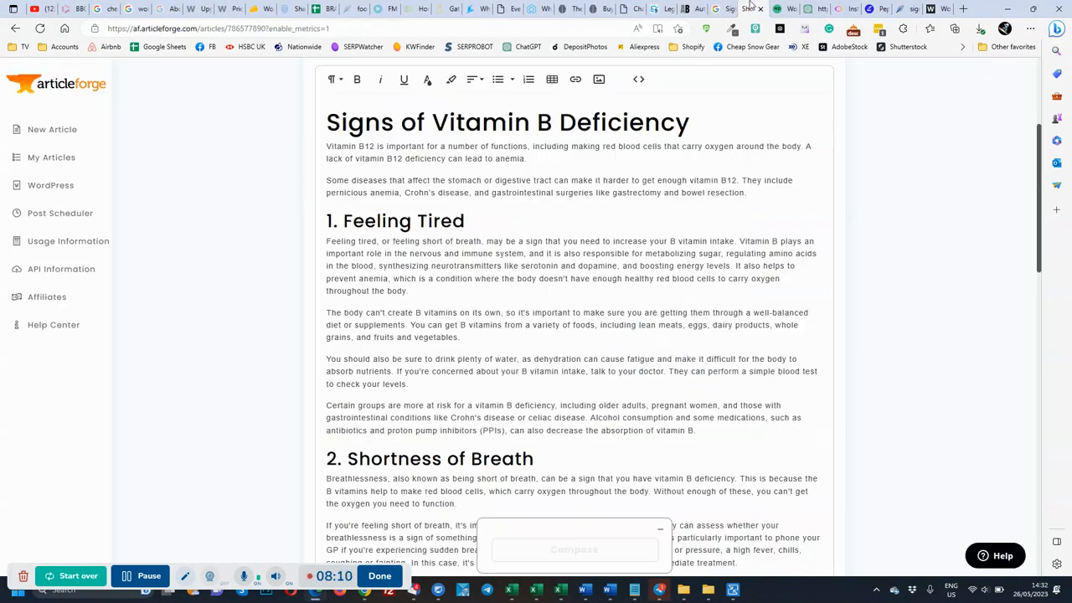
left_click_drag(327, 121, 725, 93)
left_click(528, 158)
left_click_drag(329, 121, 815, 428)
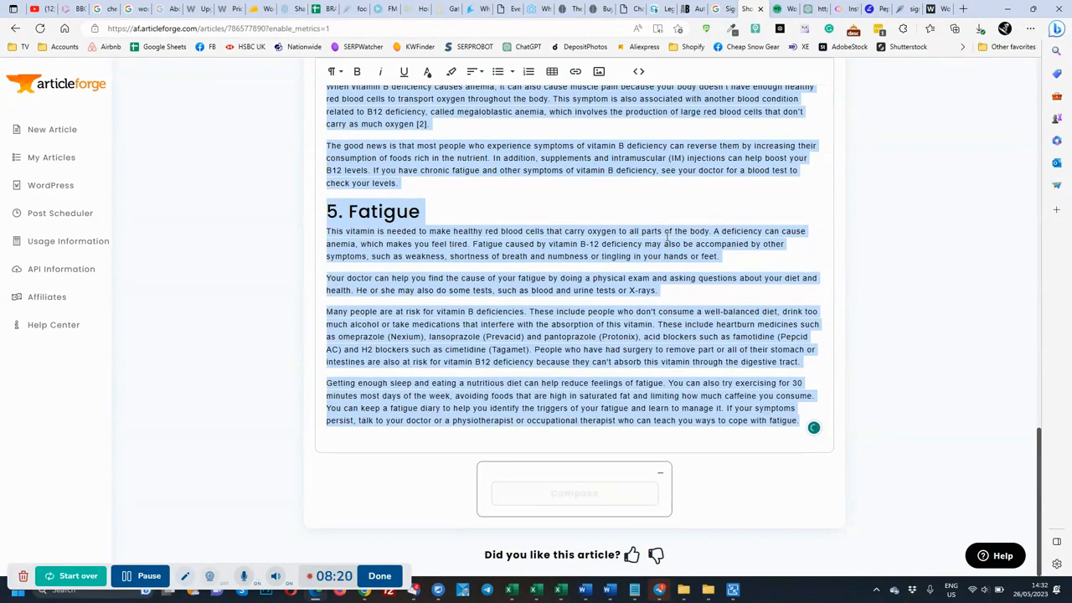
scroll(667, 235, "up", 20)
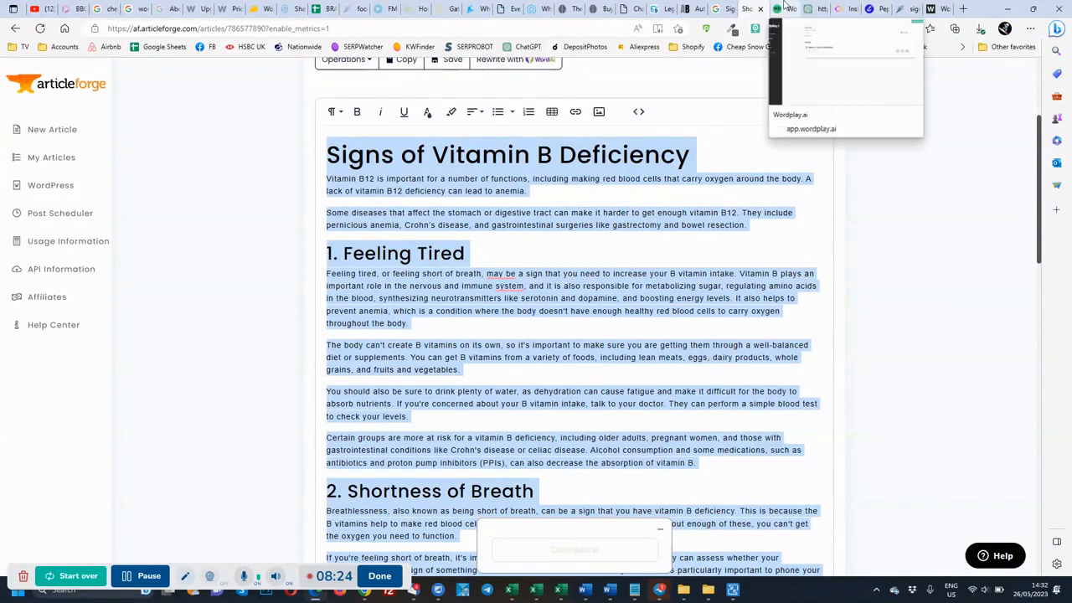
- Switch to NeuronWriter and paste the copied Article Forge article on a new line below the existing heading
left_click(896, 9)
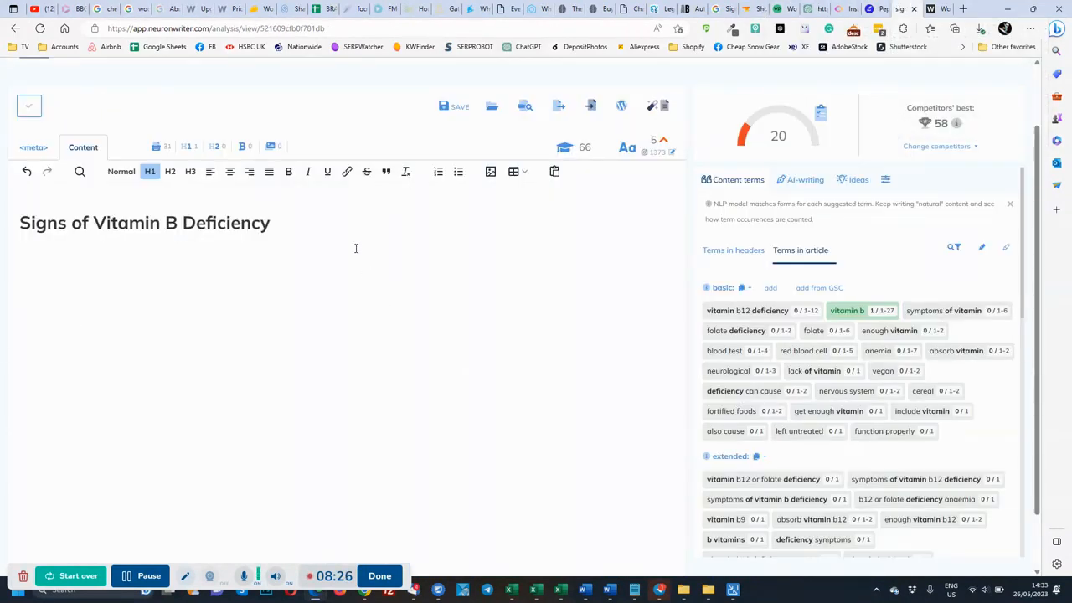
key("Return")
key("ctrl+v")
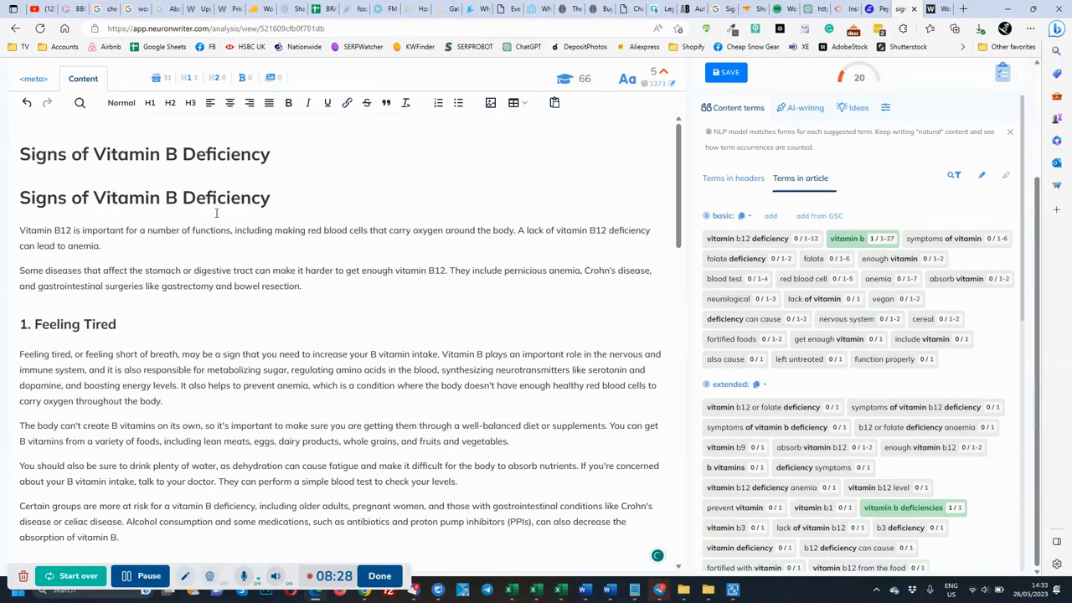
- Delete the duplicate "Signs of Vitamin B Deficiency" heading above the introduction and save the article
left_click_drag(271, 198, 3, 201)
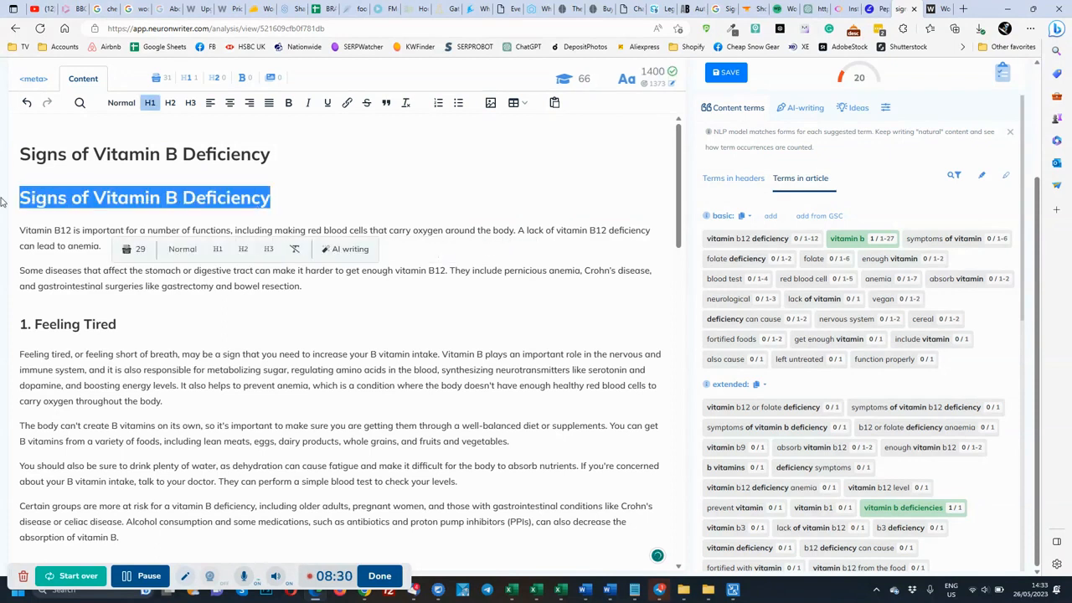
key("BackSpace")
key("BackSpace")
left_click(324, 186)
left_click(378, 265)
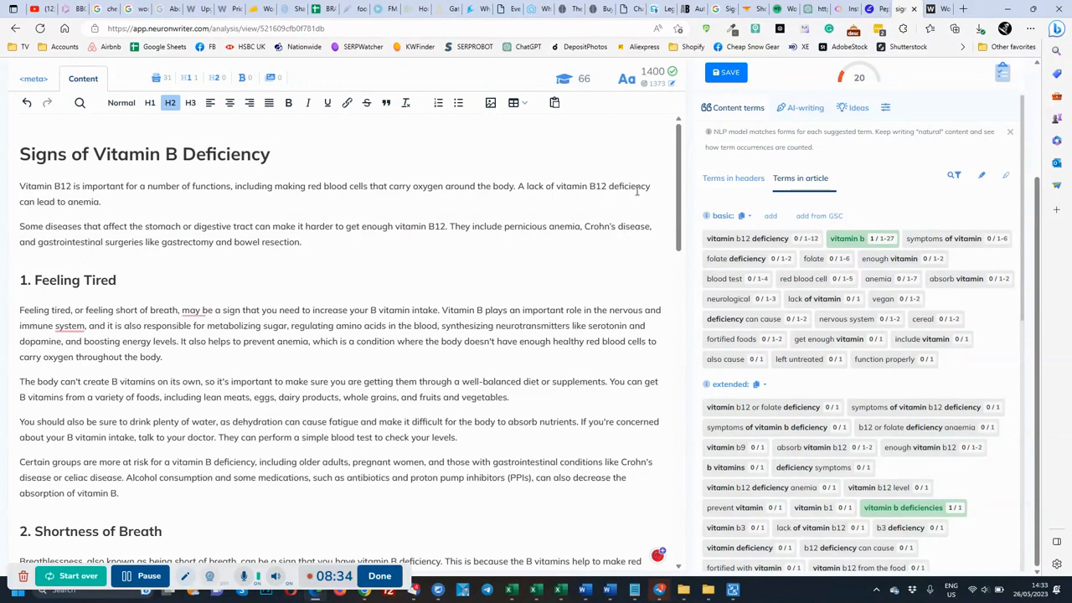
left_click(718, 76)
mouse_move(652, 72)
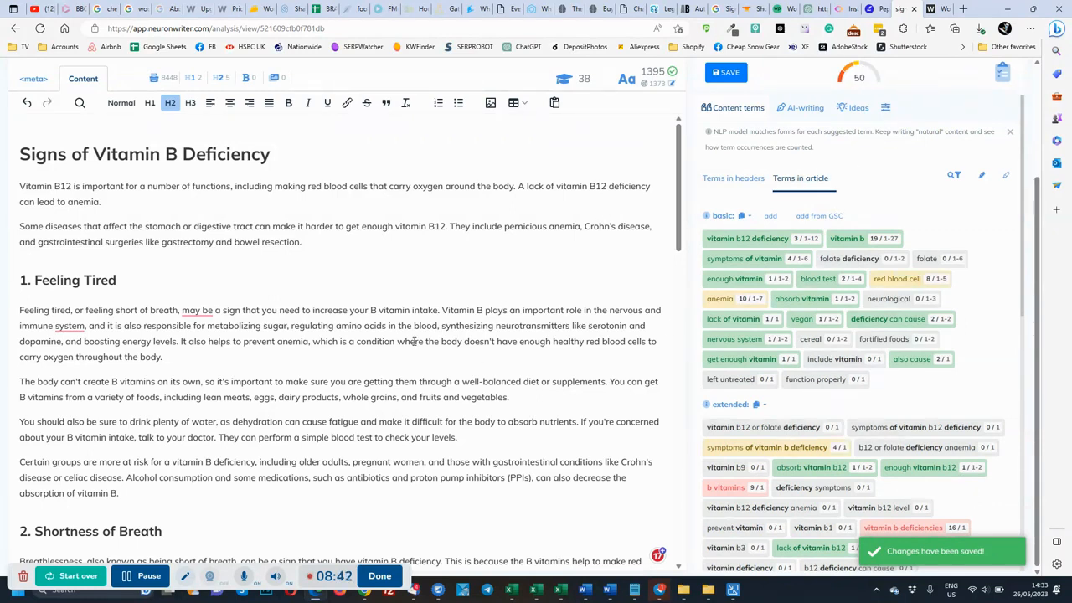
- Examine the content score and term usage, and read through the pasted article's five numbered sections for quality and repetition
scroll(855, 361, "down", 1)
scroll(855, 361, "down", 2)
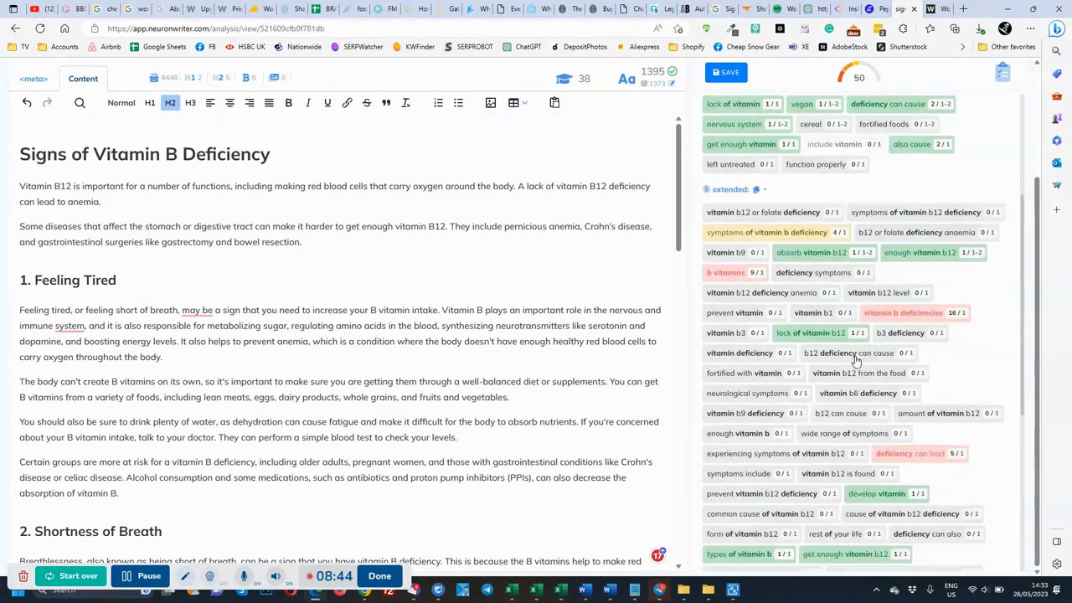
scroll(855, 361, "up", 1)
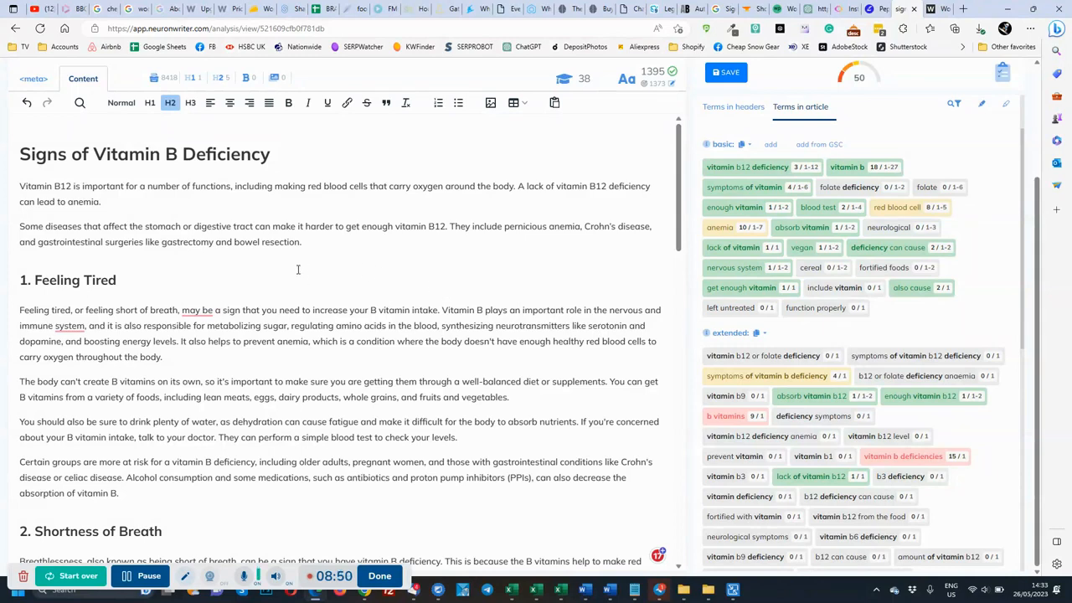
scroll(268, 287, "down", 8)
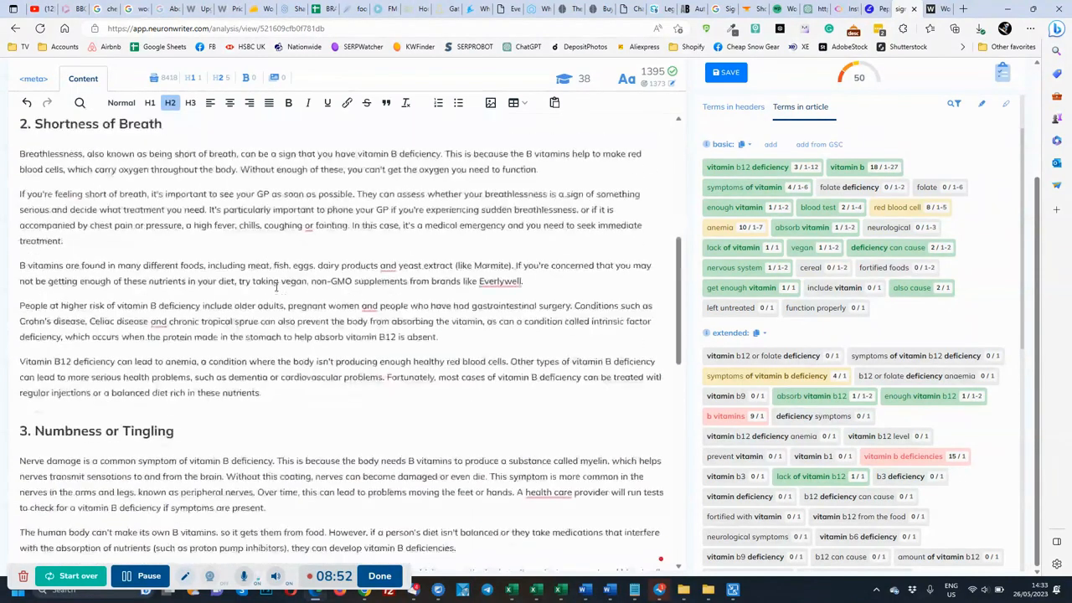
scroll(276, 287, "up", 6)
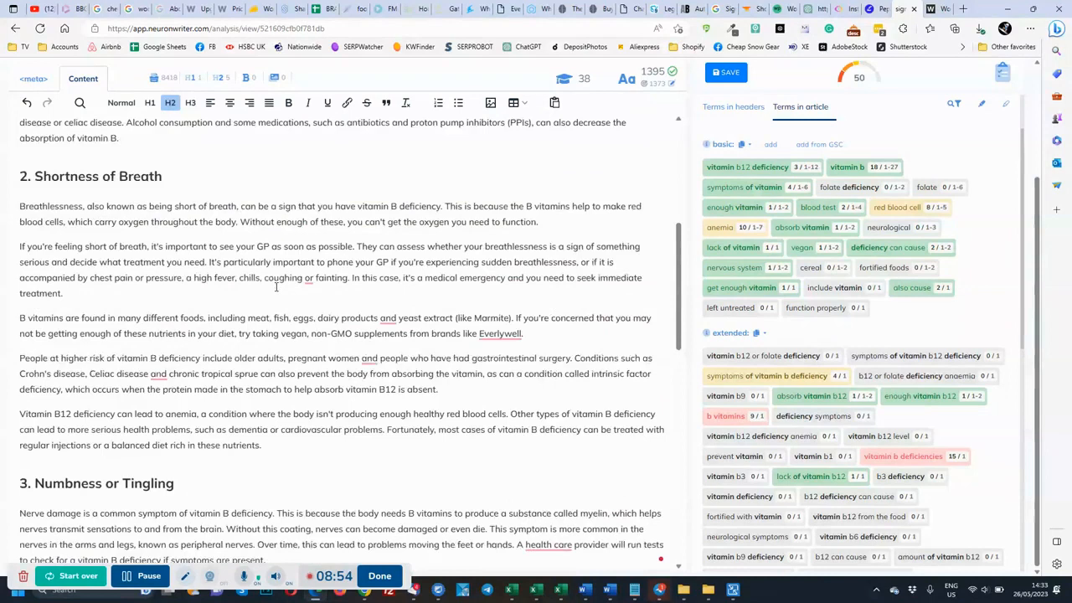
scroll(275, 287, "up", 1)
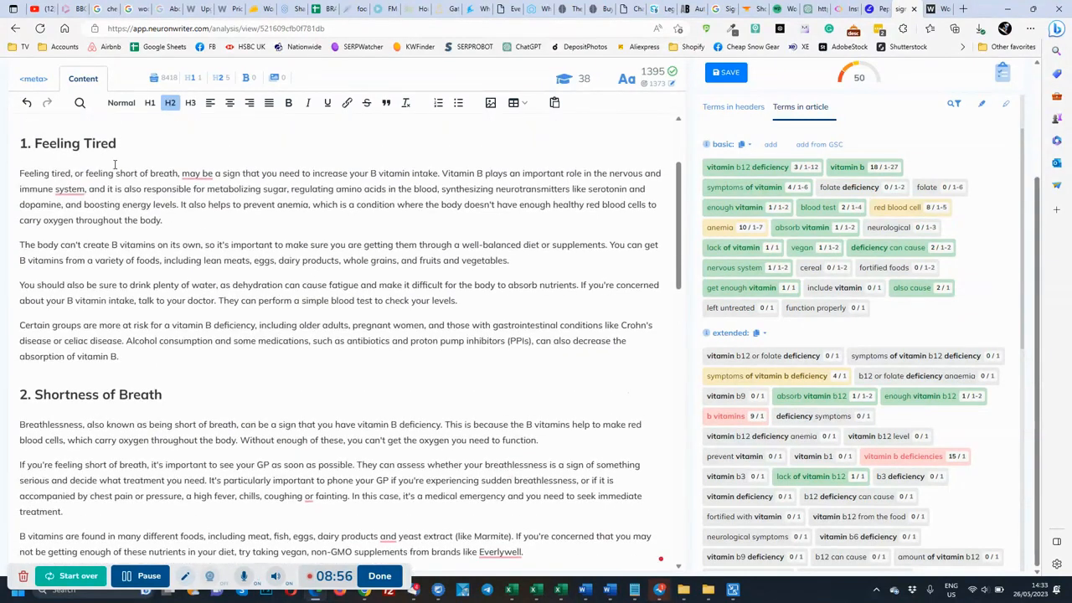
scroll(76, 373, "down", 5)
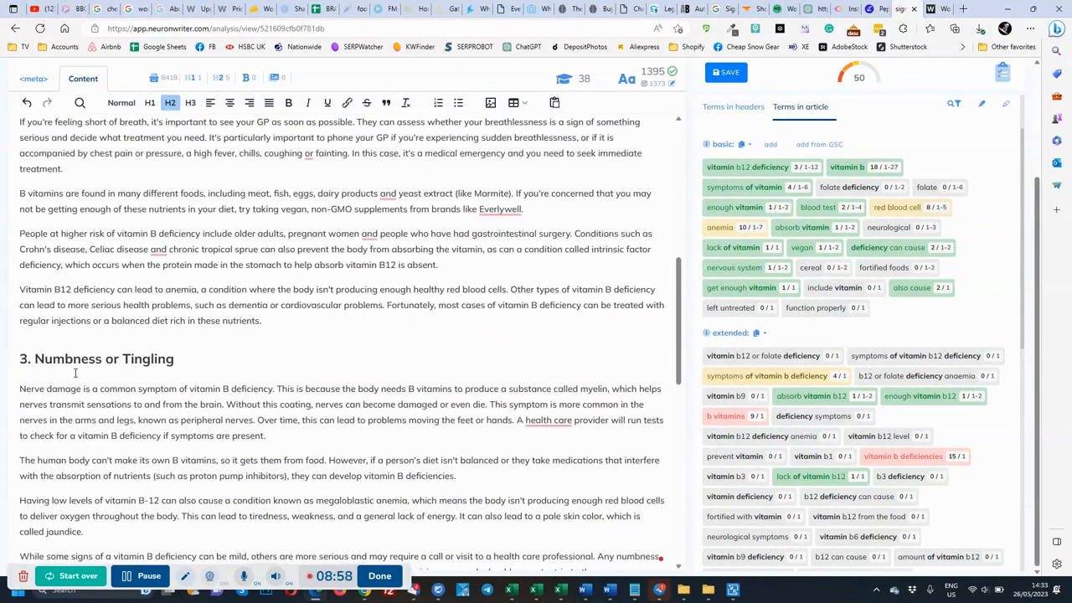
scroll(76, 373, "down", 1)
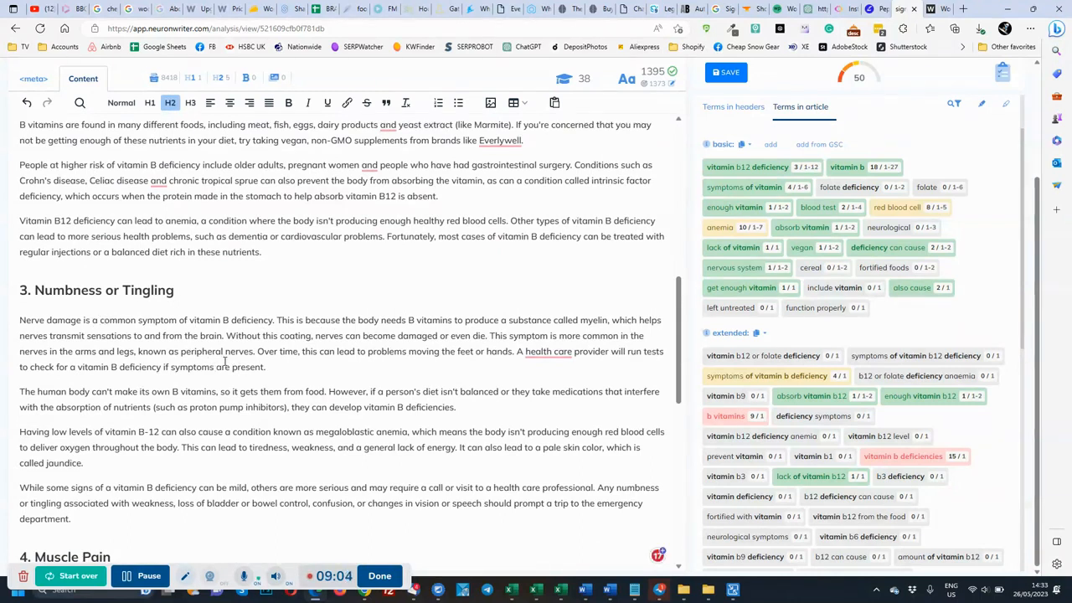
scroll(283, 413, "down", 5)
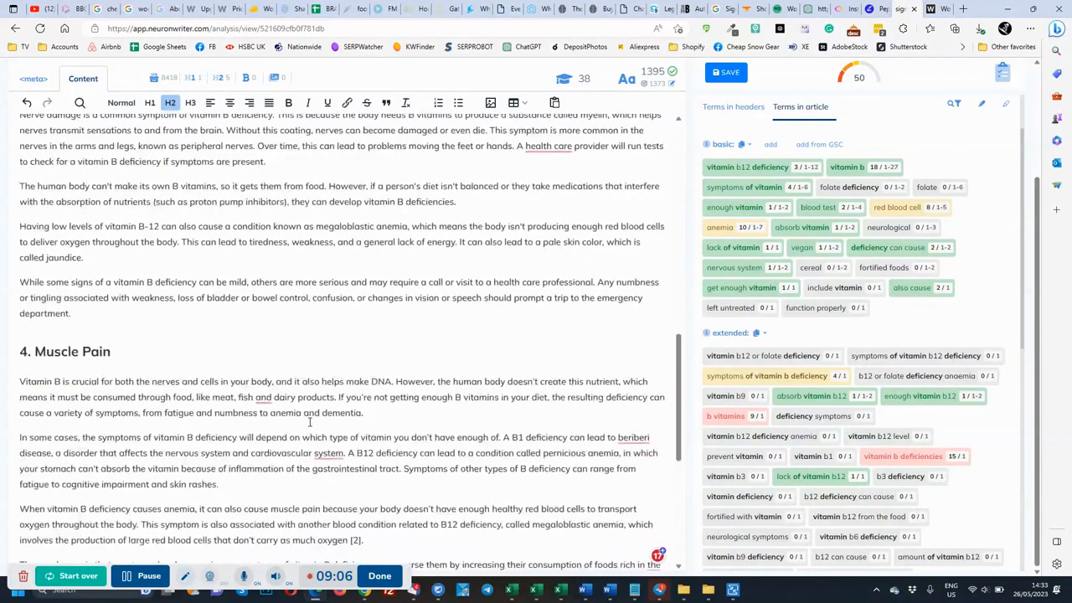
scroll(309, 422, "down", 2)
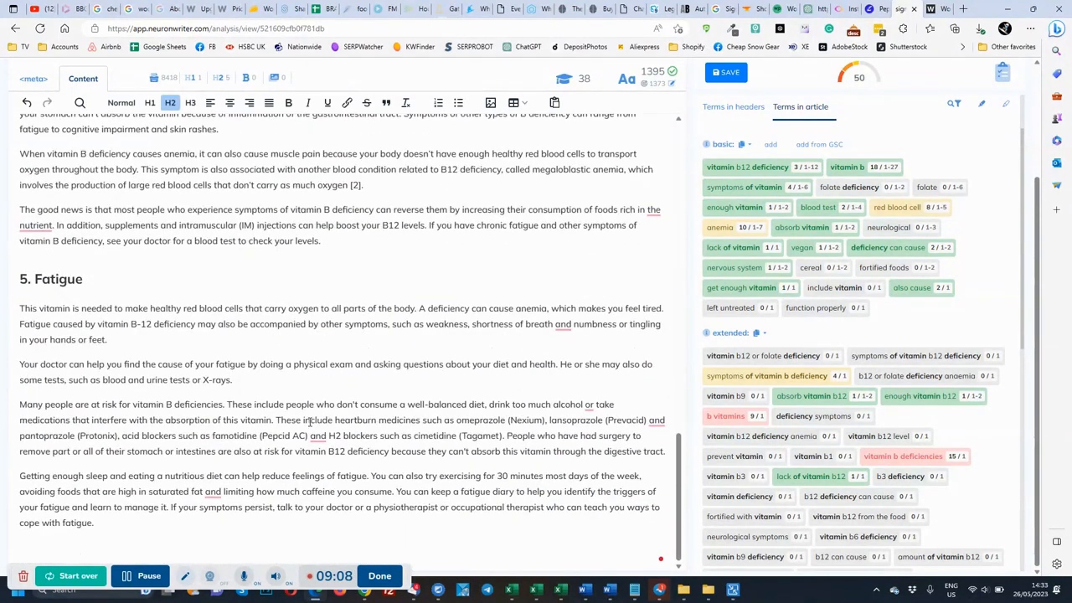
left_click_drag(20, 308, 140, 345)
left_click(140, 344)
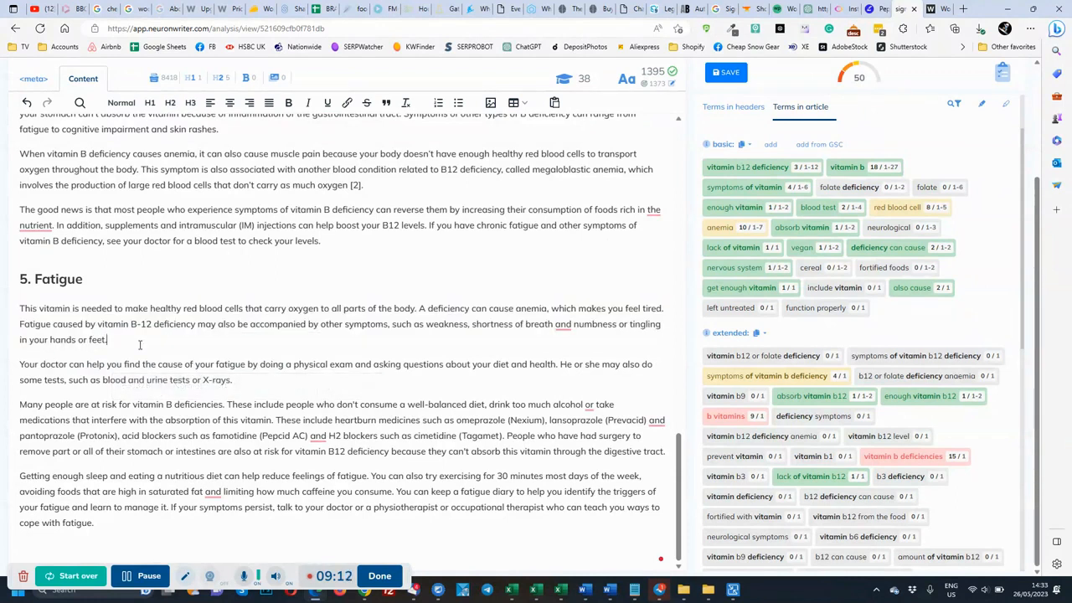
scroll(154, 354, "up", 7)
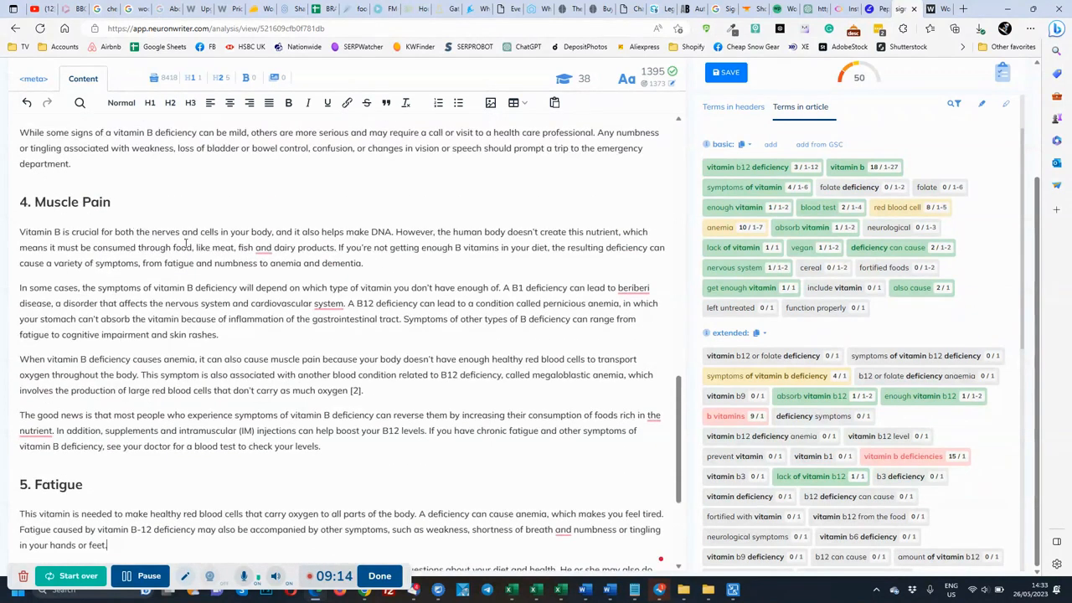
scroll(218, 275, "up", 8)
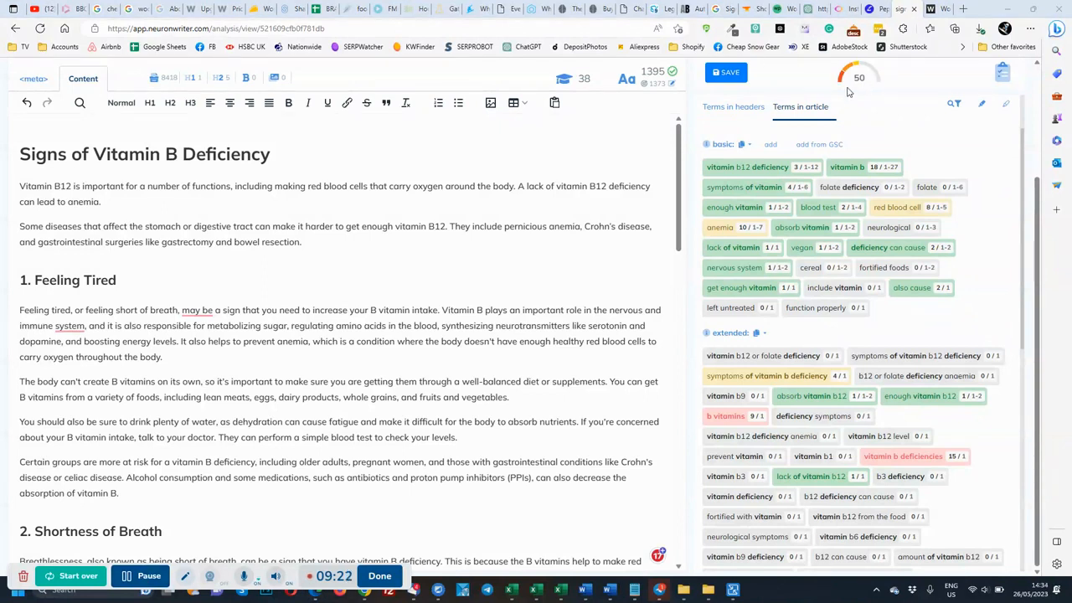
- Switch to Wordplay.ai, open the generated "Signs of Vitamin B Deficiency" article and read through its sections down to "Pregnancy Complications"
left_click(778, 8)
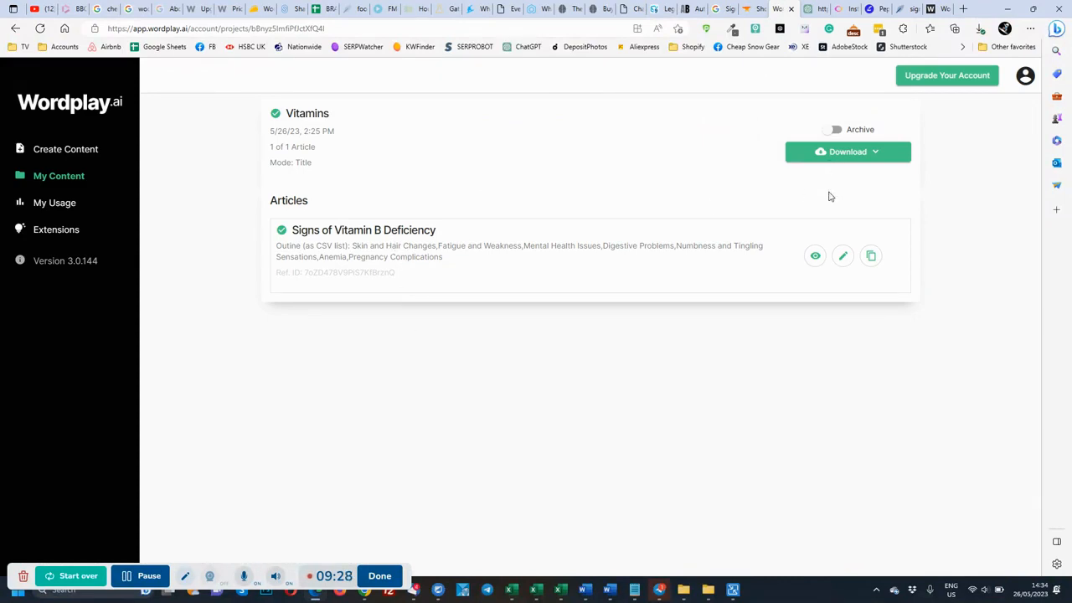
left_click(815, 257)
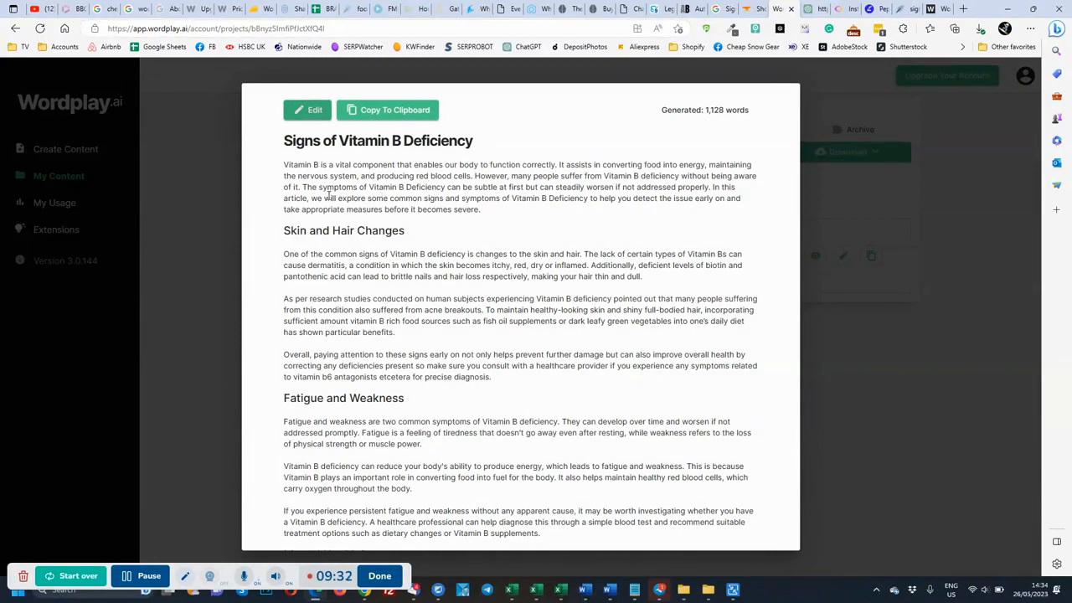
left_click_drag(285, 165, 700, 525)
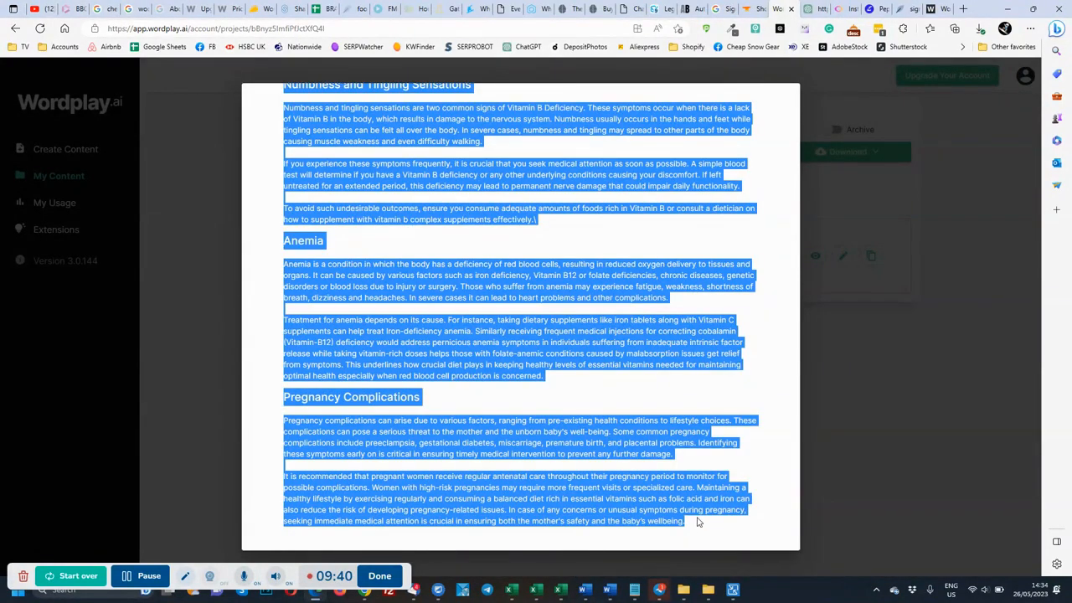
left_click(592, 315)
scroll(591, 315, "up", 10)
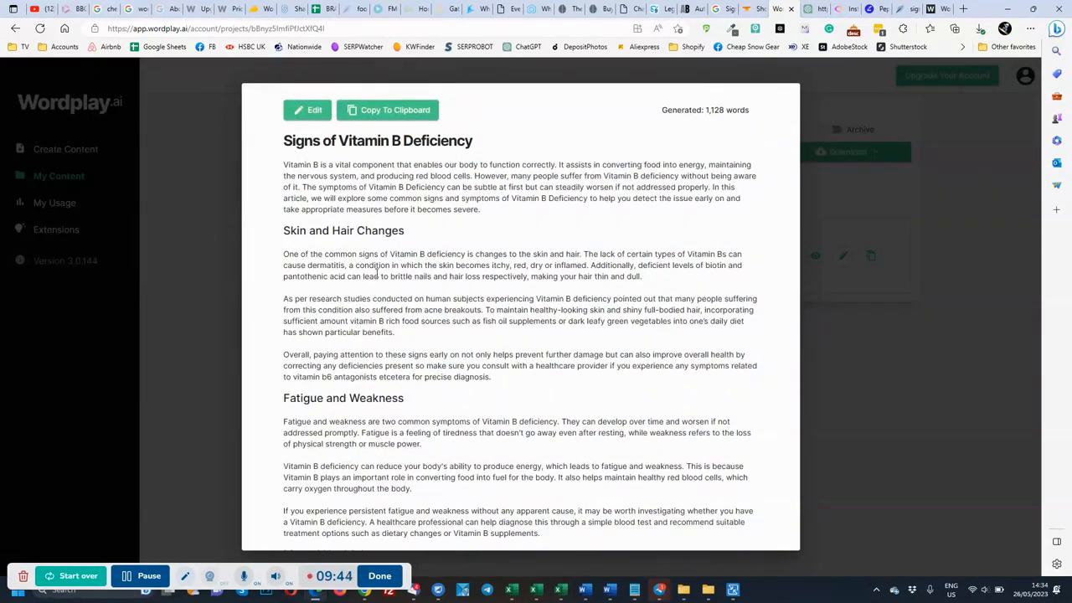
scroll(387, 237, "down", 10)
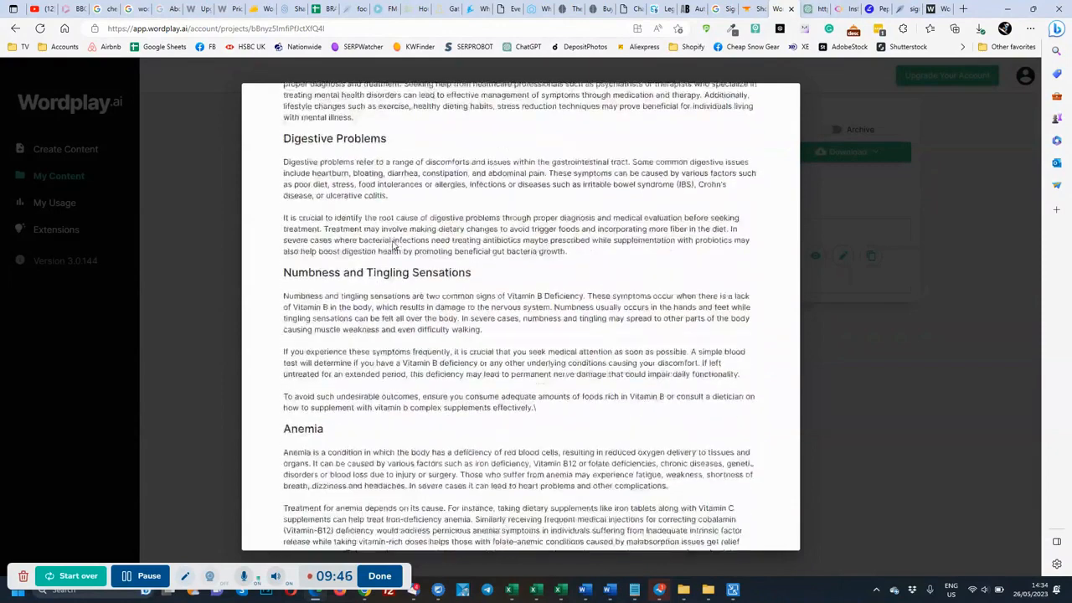
scroll(393, 243, "up", 1)
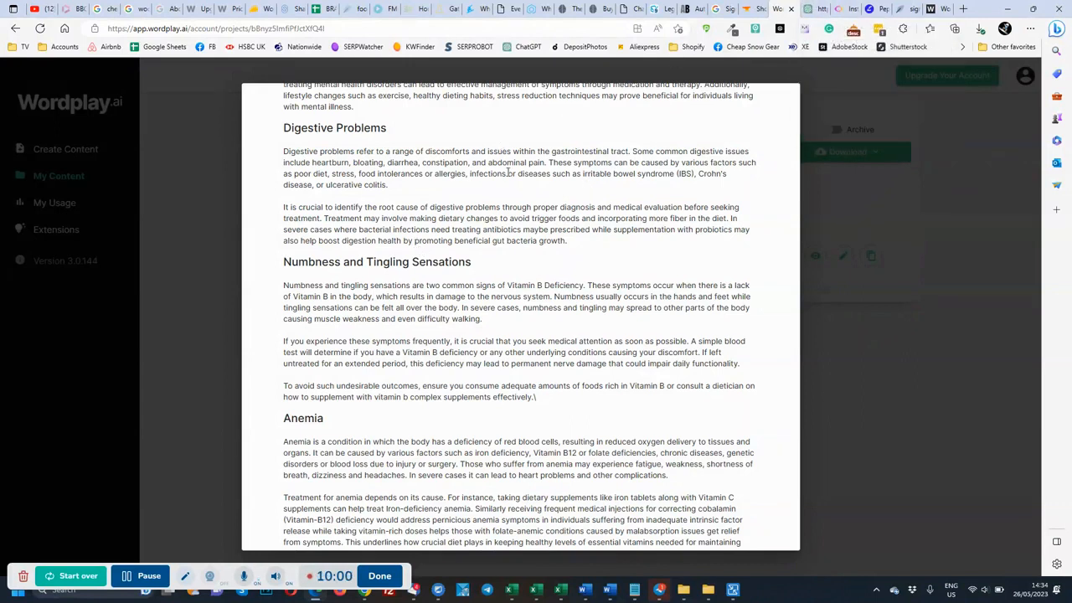
scroll(509, 173, "down", 3)
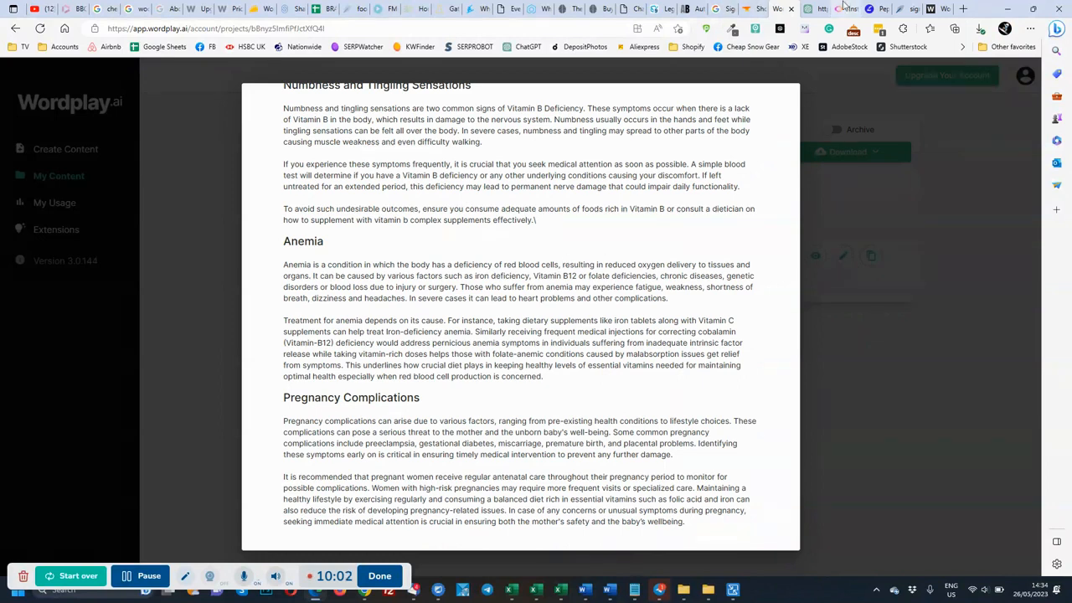
- Switch to NeuronWriter and replace the article text below the "Signs of Vitamin B Deficiency" heading with the copied Wordplay.ai article
left_click(898, 8)
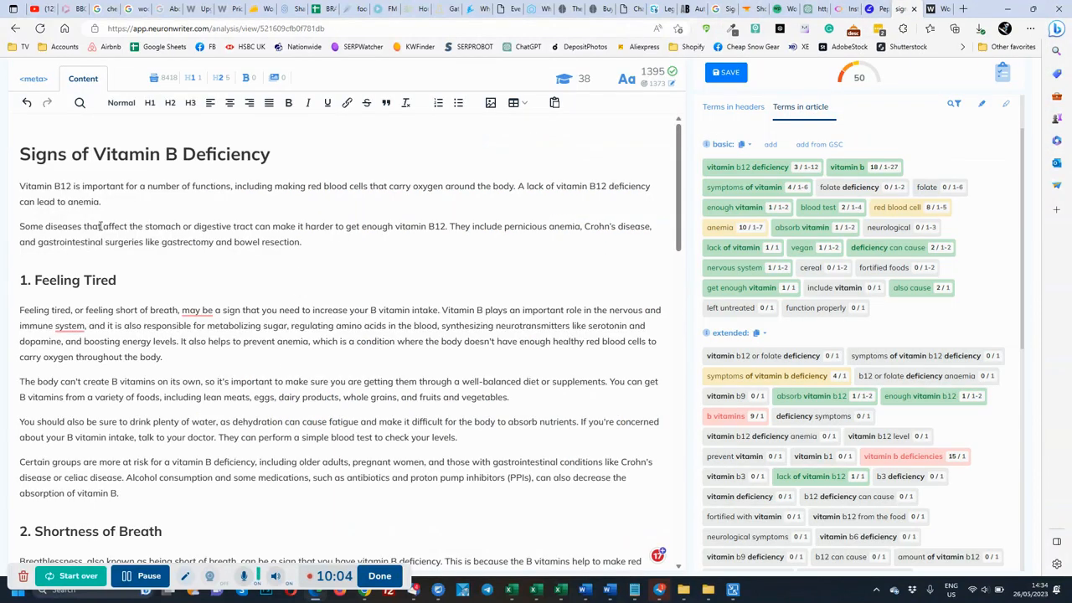
left_click_drag(19, 188, 603, 578)
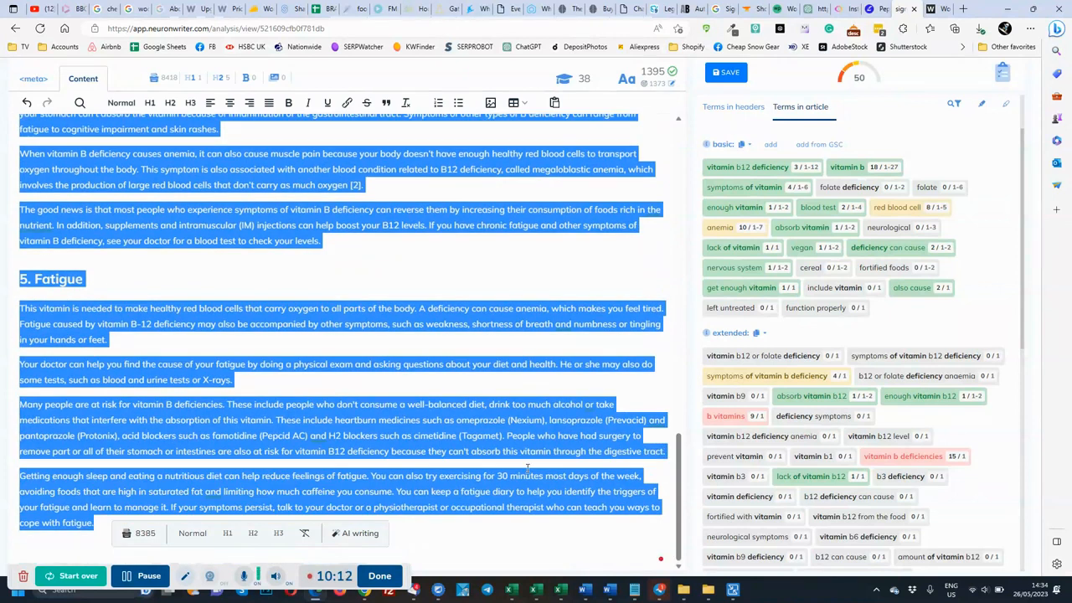
key("BackSpace")
key("ctrl+v")
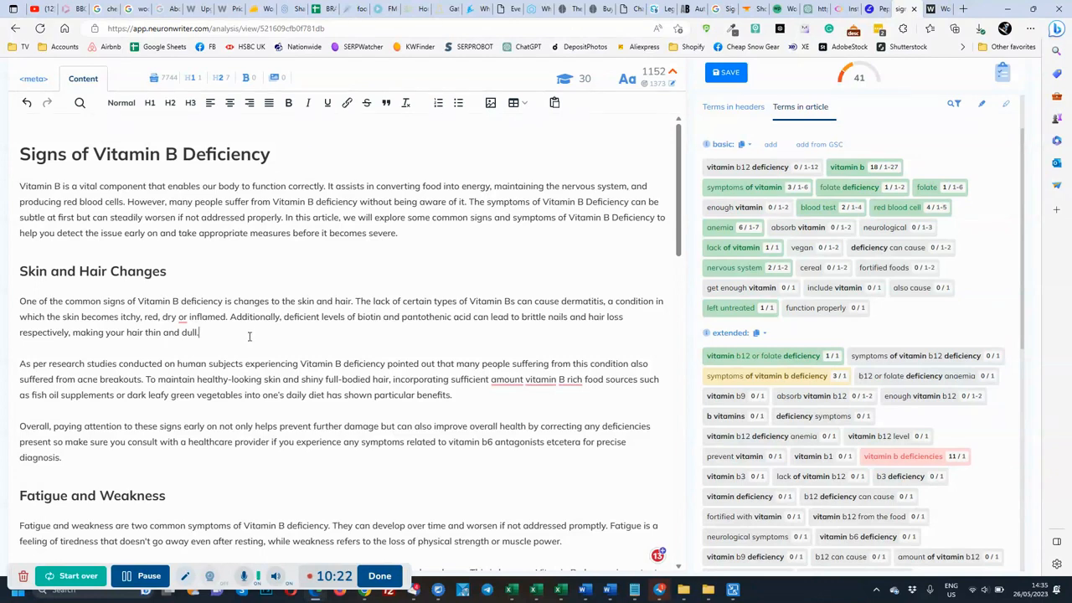
- Examine the content score and term usage, and read through the pasted Wordplay.ai article's sections down to "Pregnancy Complications" for relevance
scroll(264, 352, "down", 6)
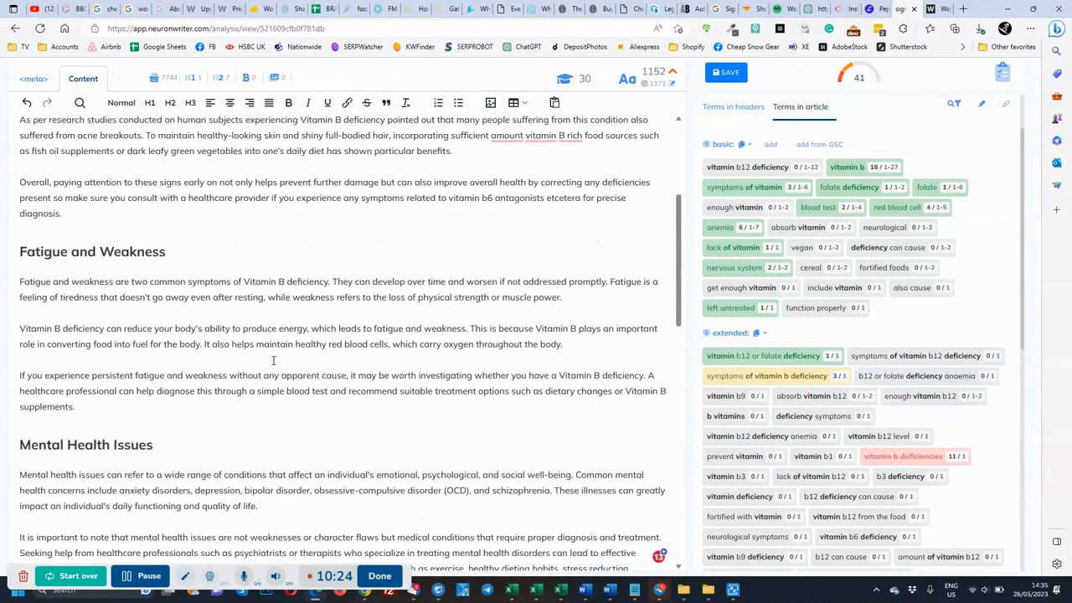
scroll(273, 360, "down", 6)
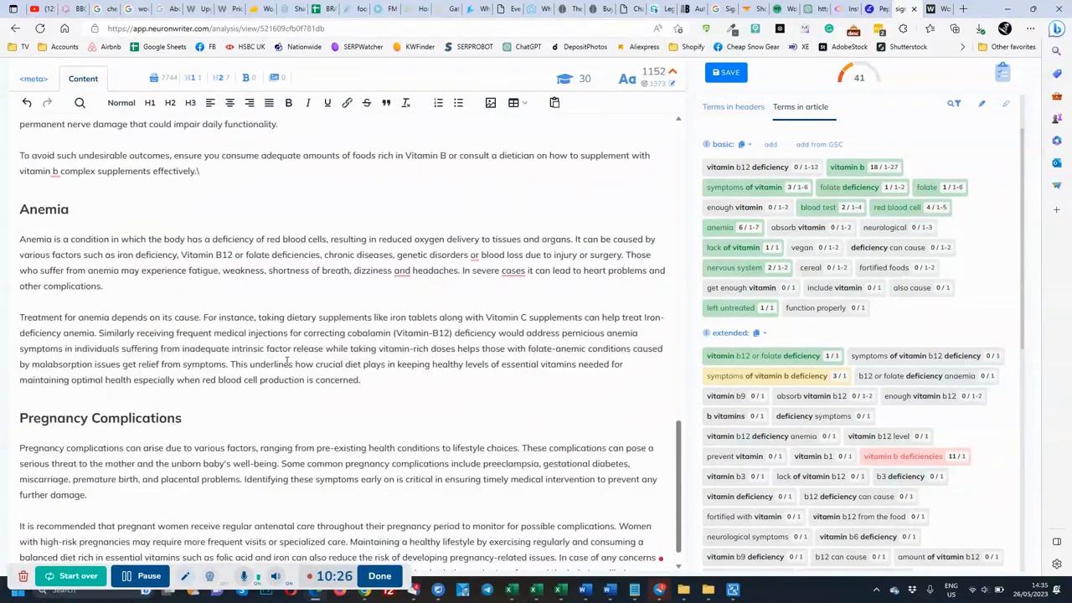
scroll(289, 360, "down", 1)
left_click(207, 393)
left_click(387, 358)
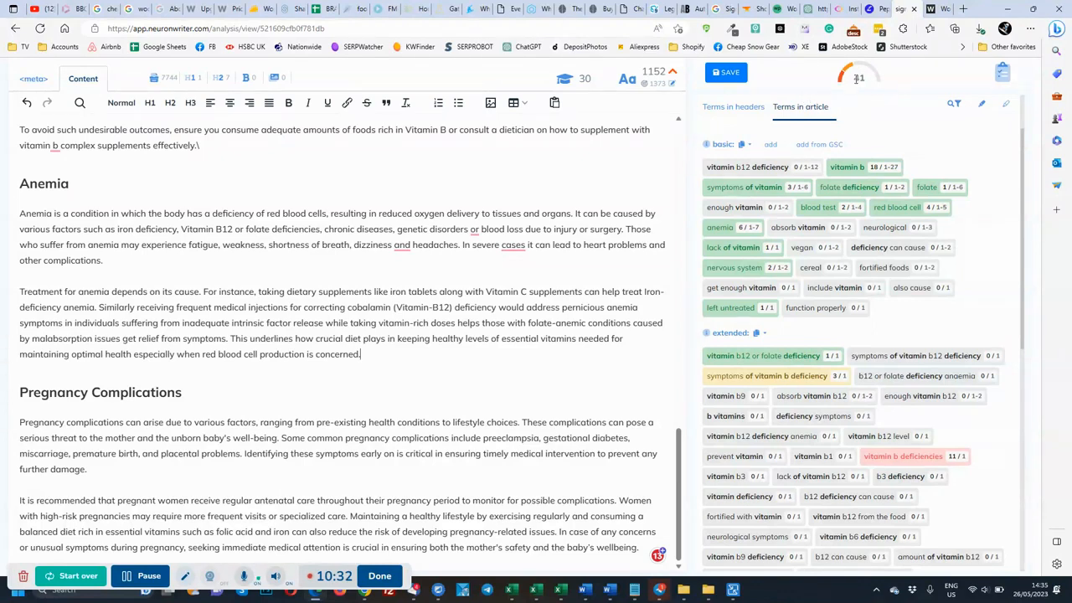
scroll(359, 229, "up", 10)
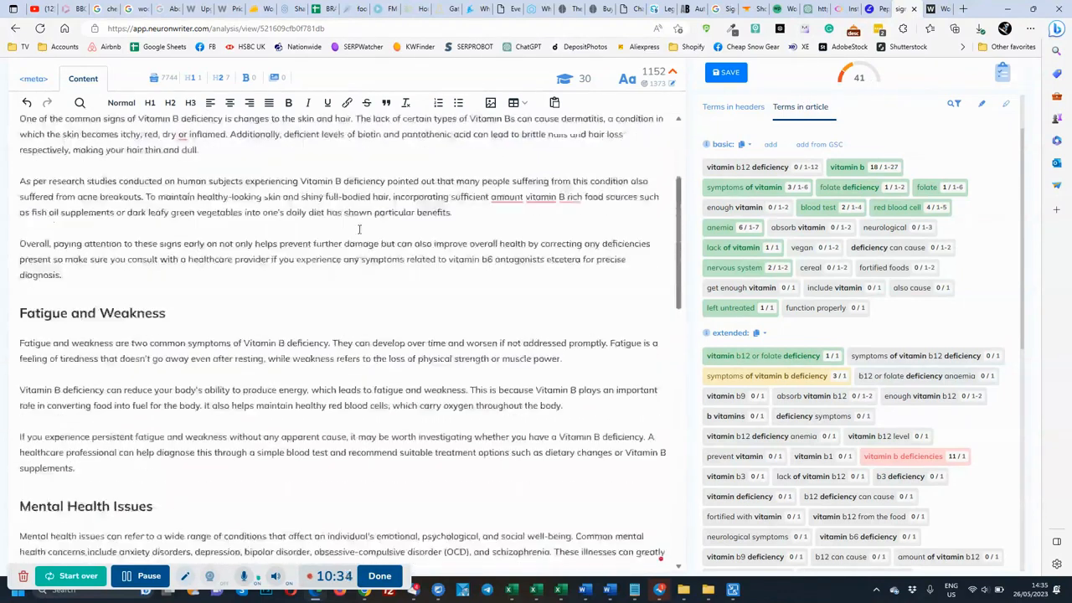
scroll(360, 228, "up", 5)
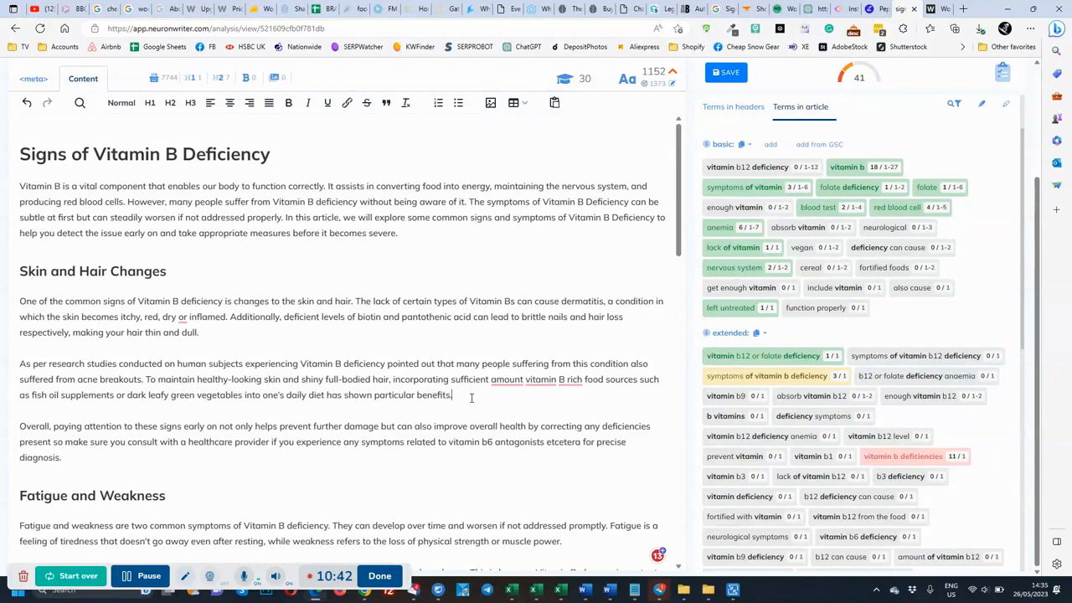
scroll(483, 415, "down", 5)
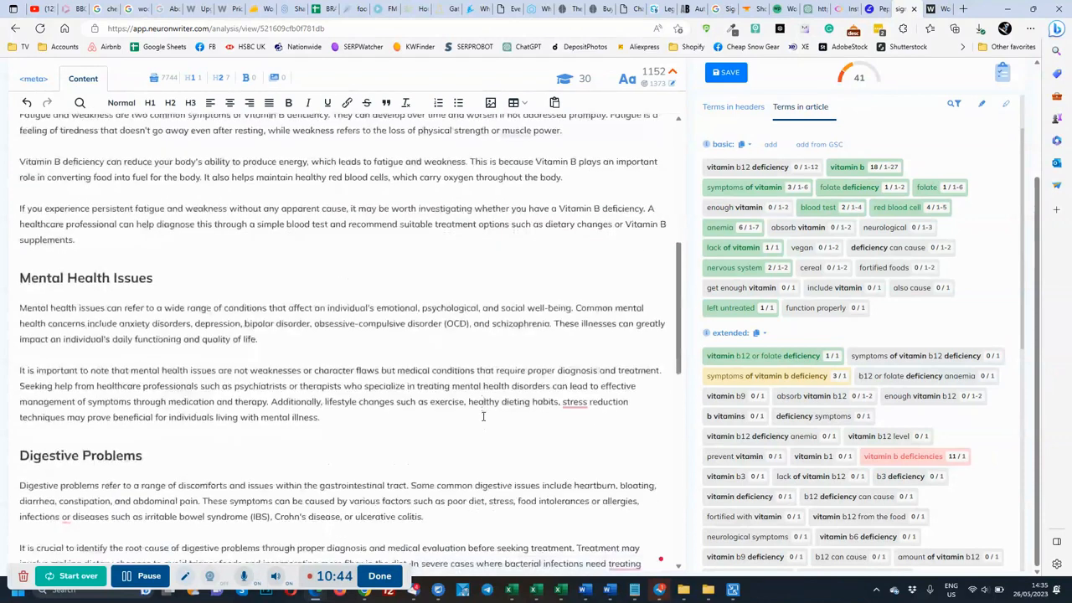
scroll(483, 416, "down", 12)
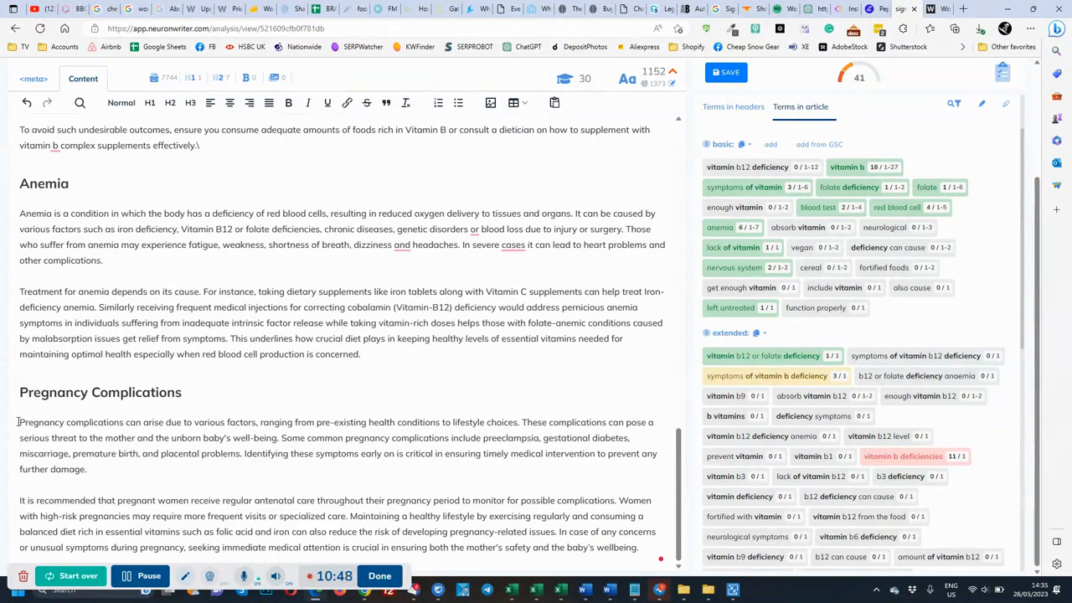
left_click_drag(19, 423, 251, 486)
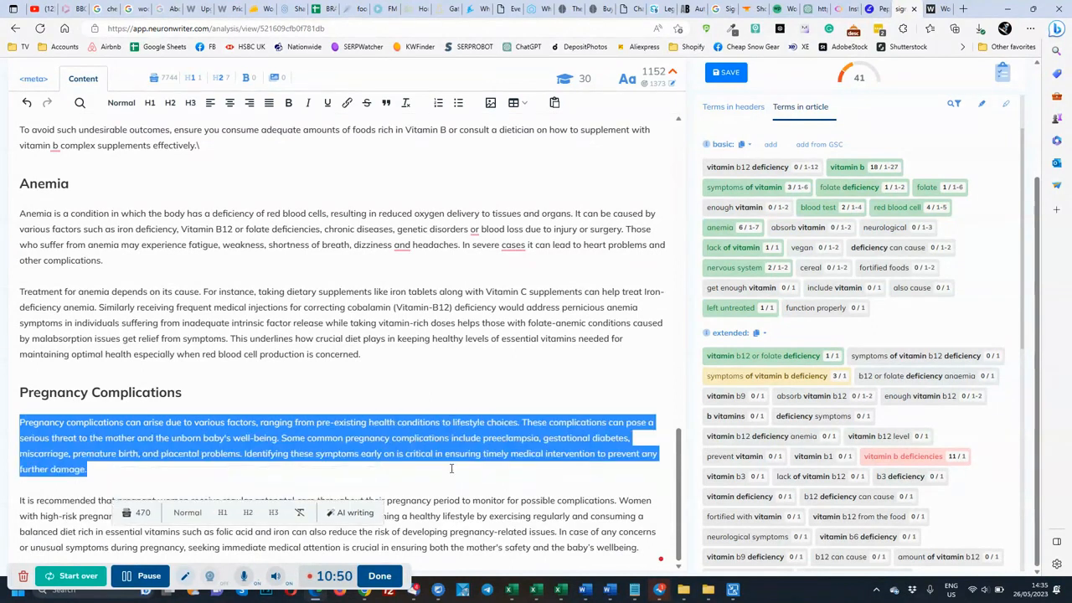
left_click(480, 454)
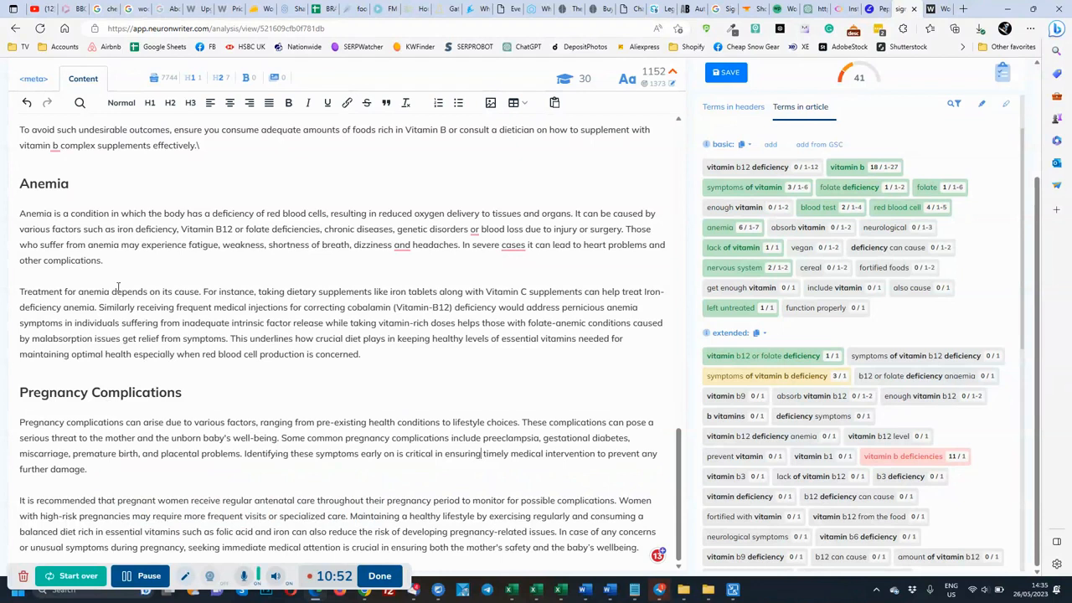
- Switch to ChatGPT and send "remove the word counts from the titles and do it again properly please! make sure its 1500 words"
left_click(816, 7)
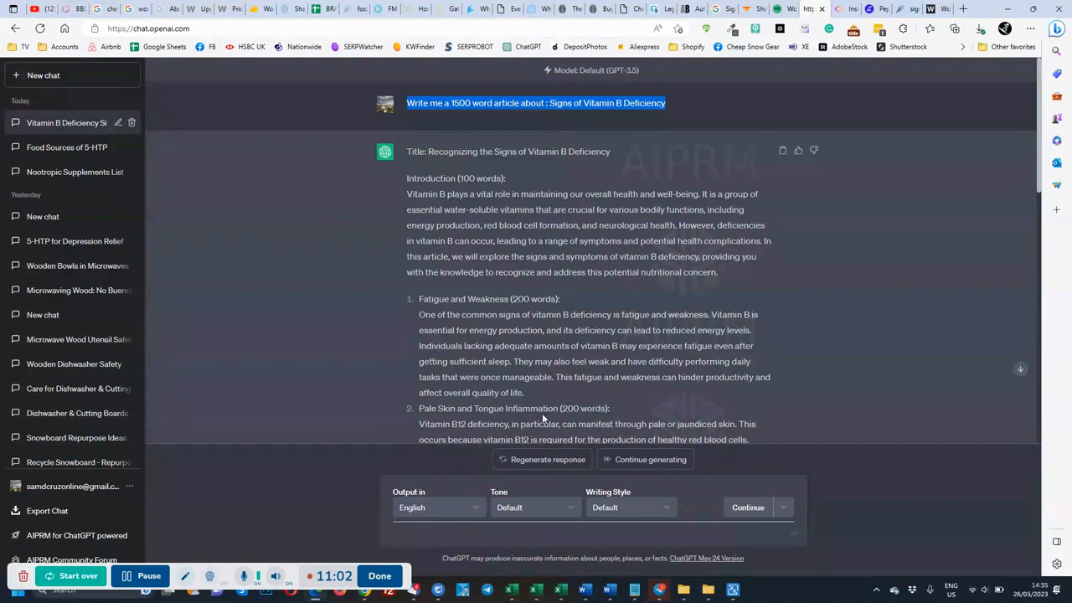
left_click(429, 529)
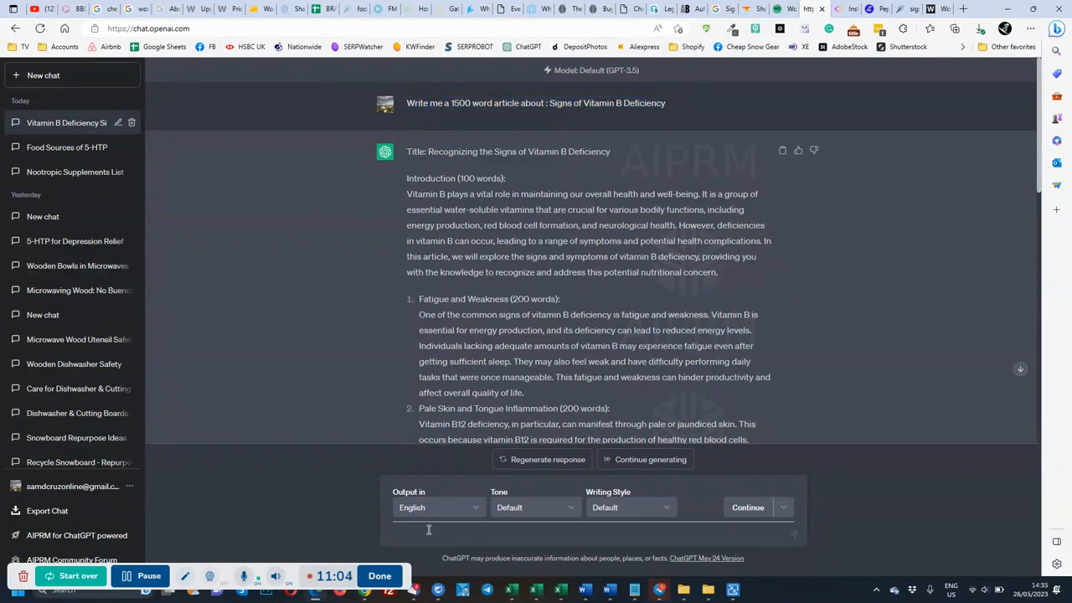
type("remove the word counts from the titles and do")
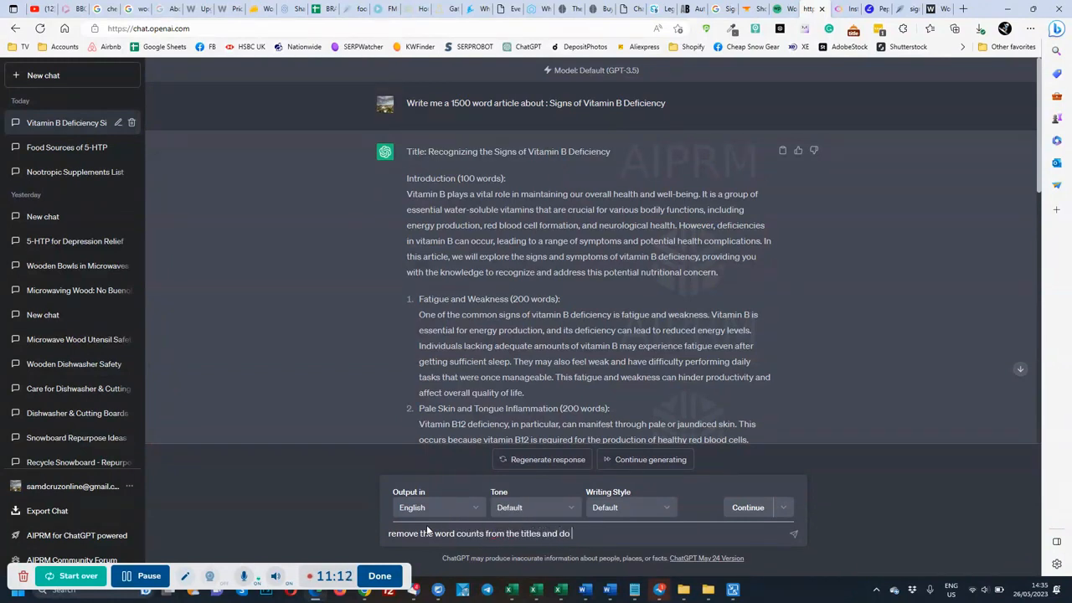
type("it again pr")
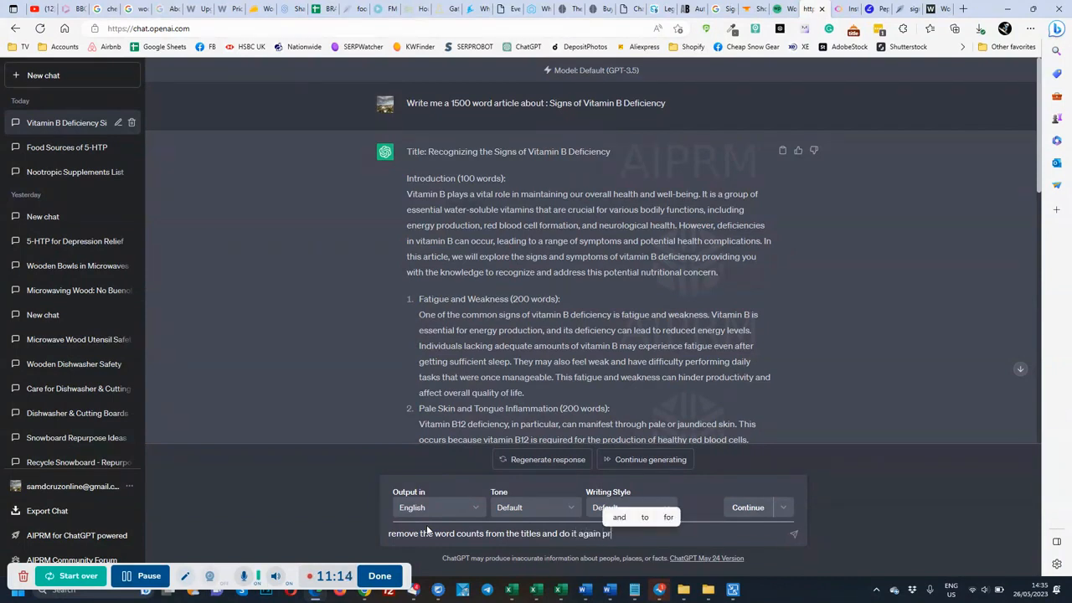
type("operly pleas")
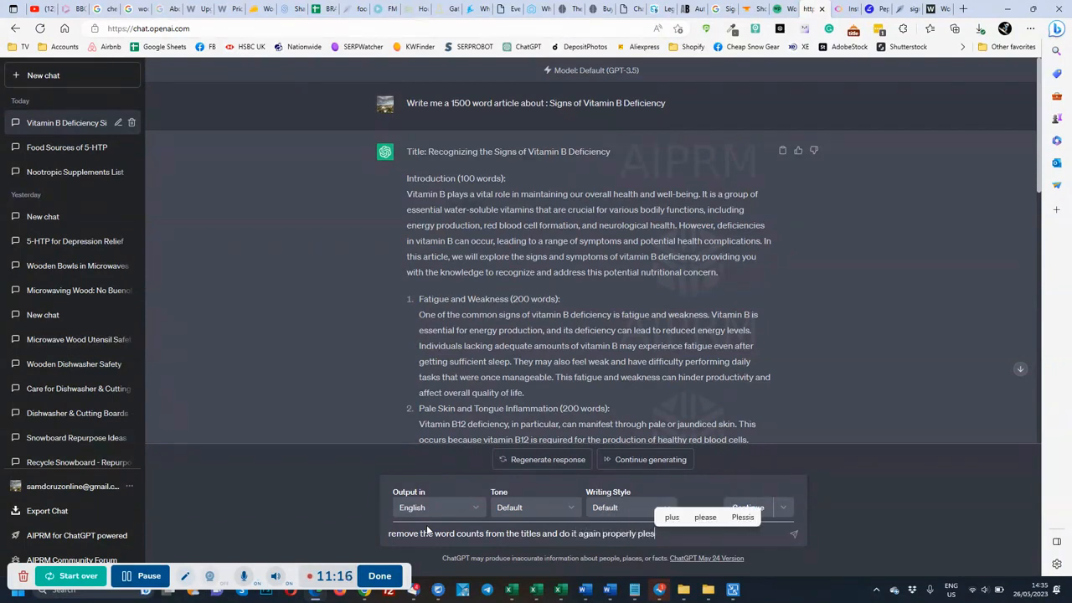
type("e!")
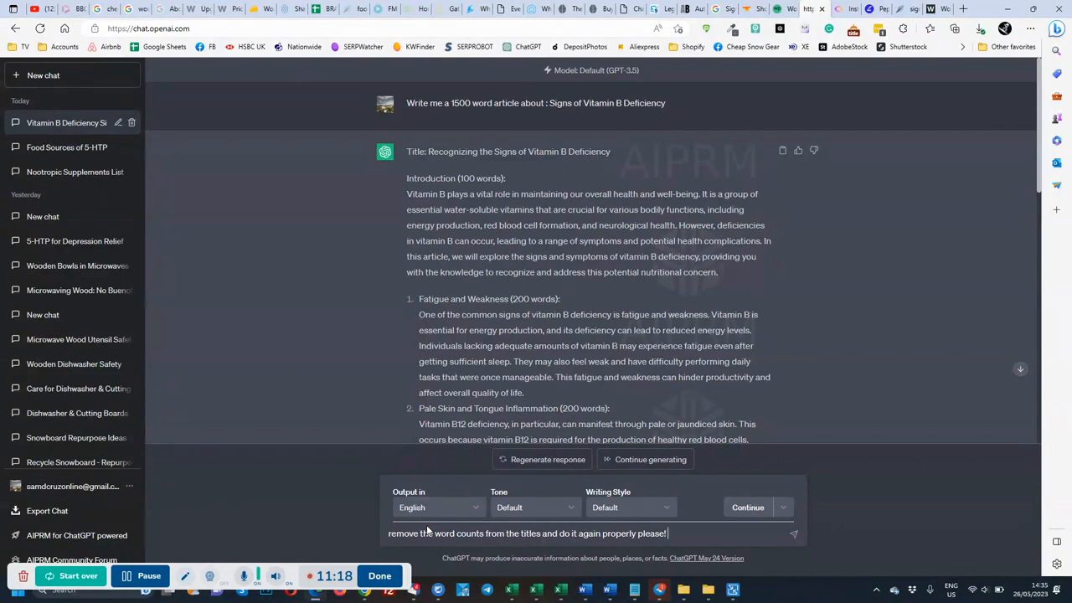
type(" make sure its 1500 words")
key("Return")
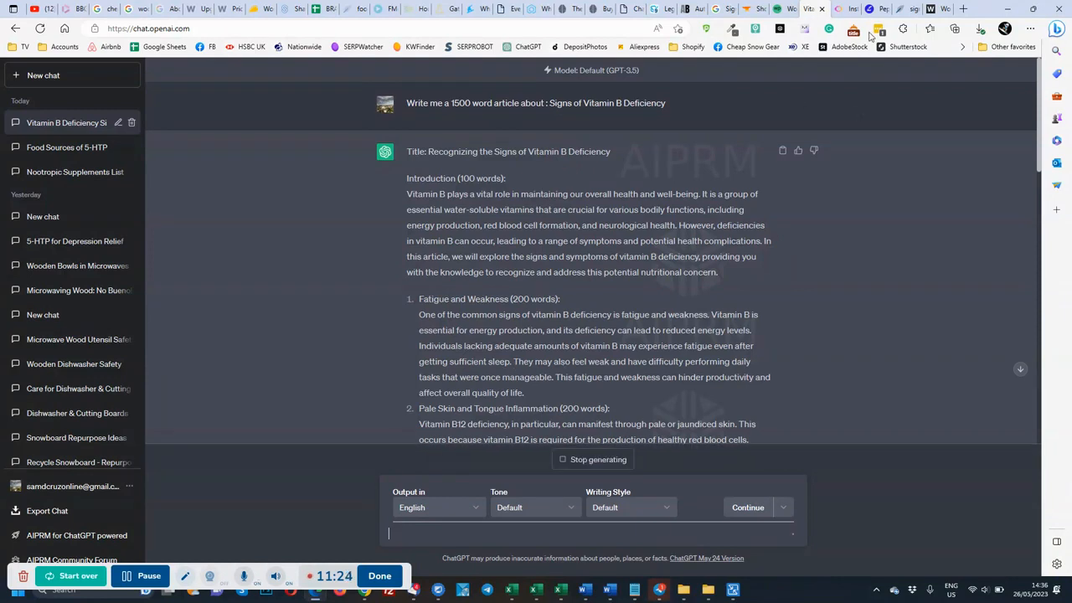
- Switch to ContentBot's Instruct Bot and copy the generated article from the introduction through the end of the "Conclusion" section
left_click(842, 9)
scroll(502, 235, "up", 20)
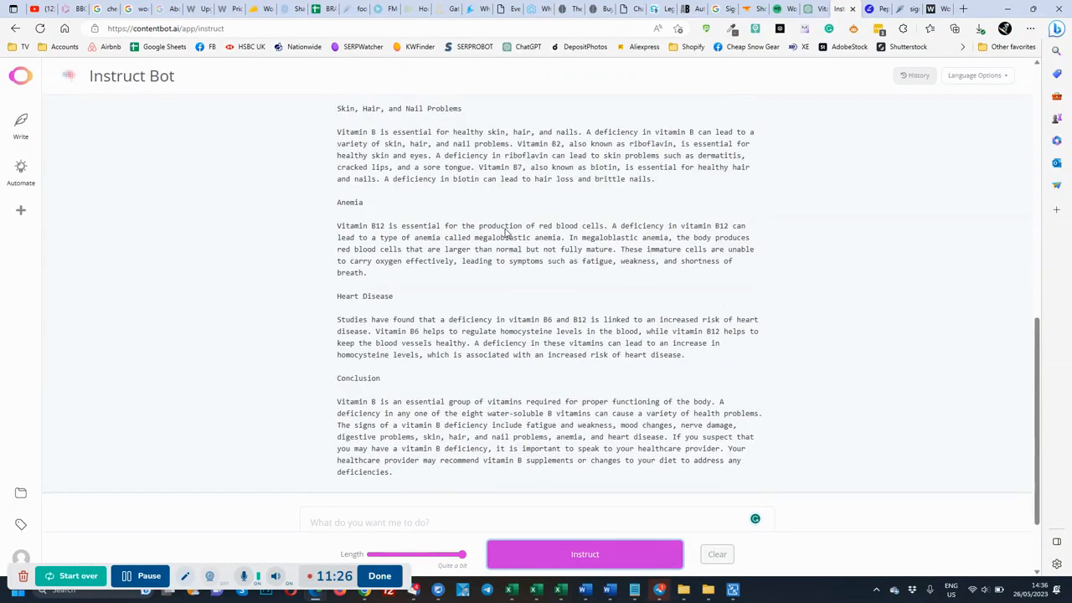
scroll(408, 254, "down", 3)
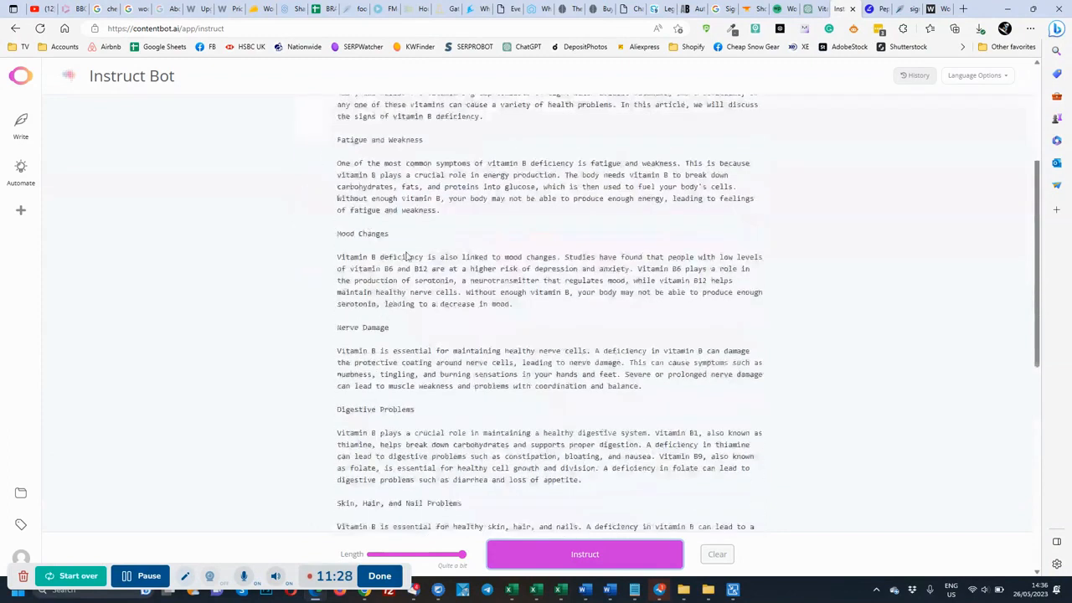
scroll(347, 172, "up", 2)
left_click_drag(339, 225, 392, 369)
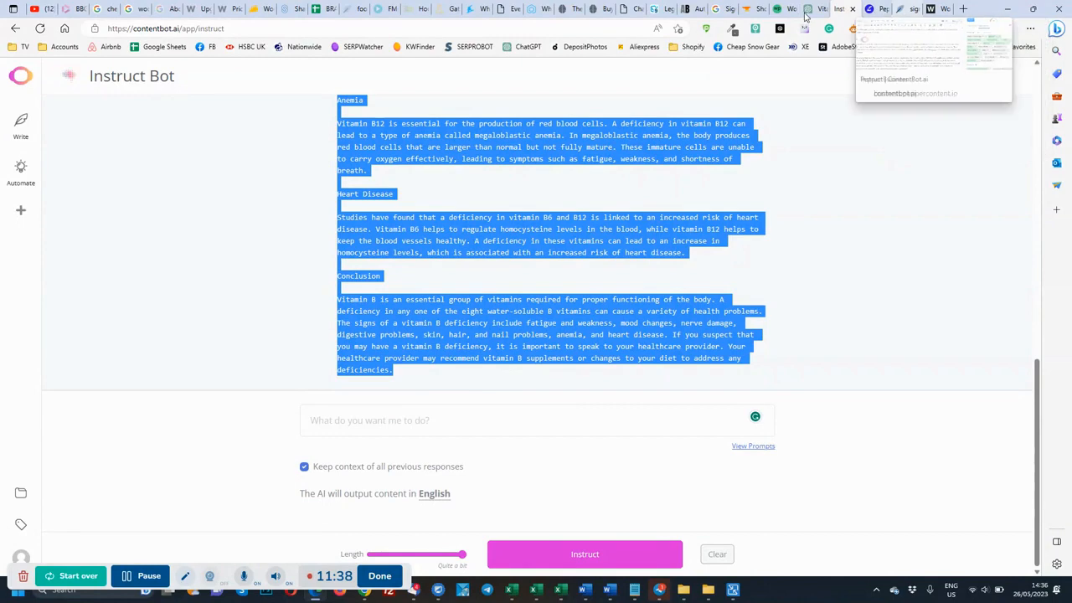
- Switch to NeuronWriter and replace the text below the "Signs of Vitamin B Deficiency" heading with the copied ContentBot article
left_click(902, 10)
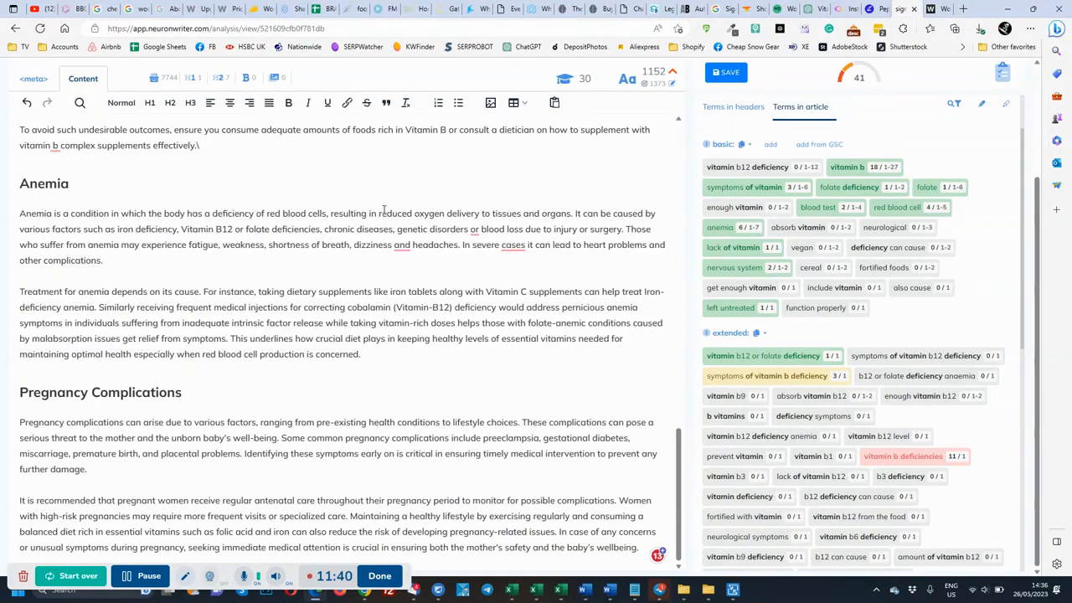
scroll(358, 290, "up", 15)
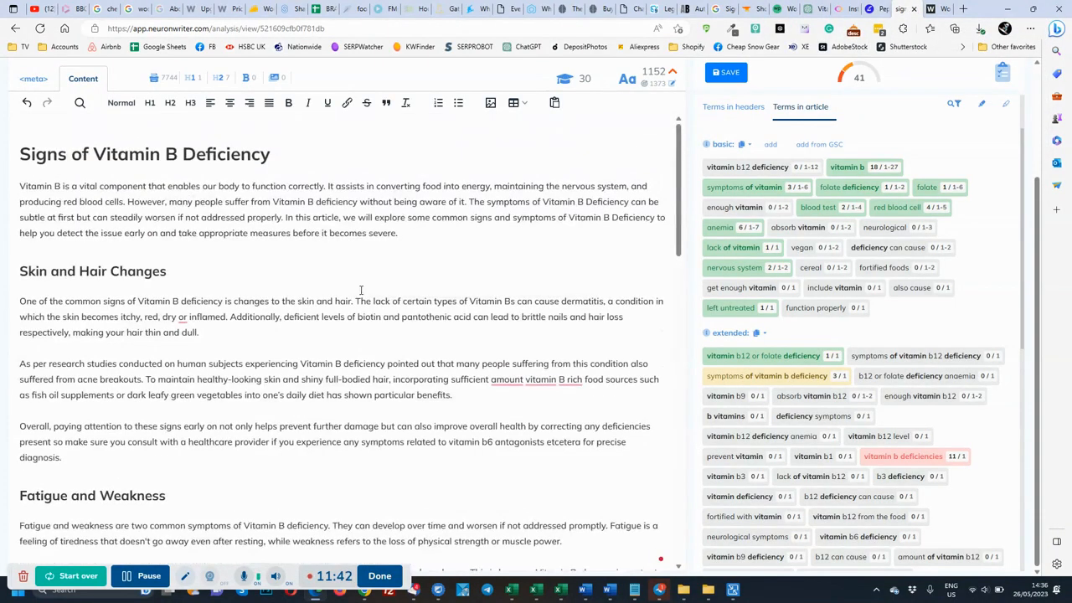
mouse_move(19, 186)
left_mouse_down()
mouse_move(159, 363)
mouse_move(432, 597)
mouse_move(405, 600)
mouse_move(555, 535)
mouse_move(669, 561)
left_mouse_up()
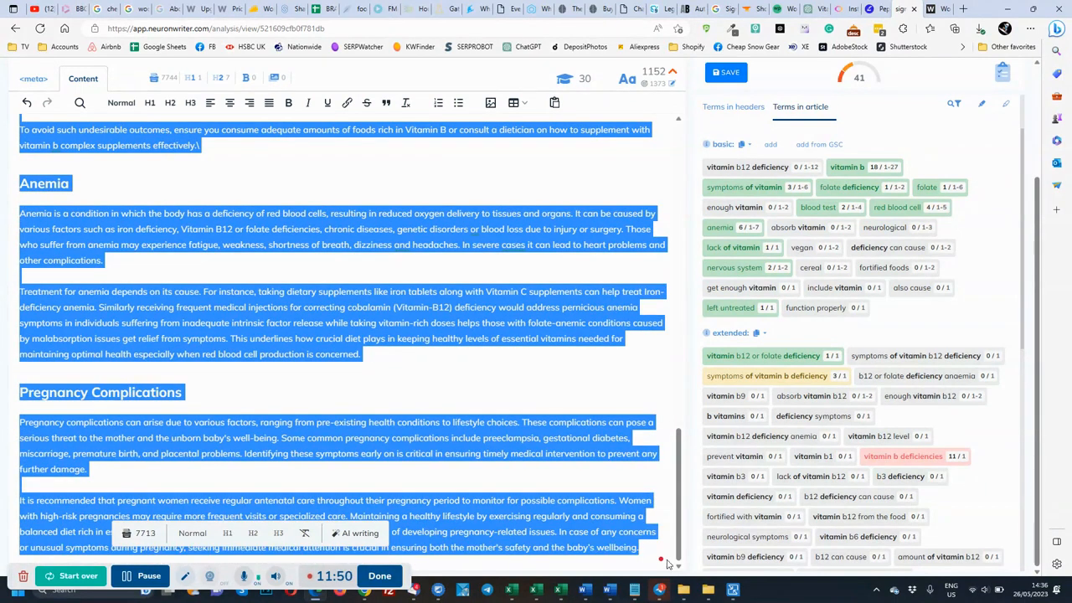
key("BackSpace")
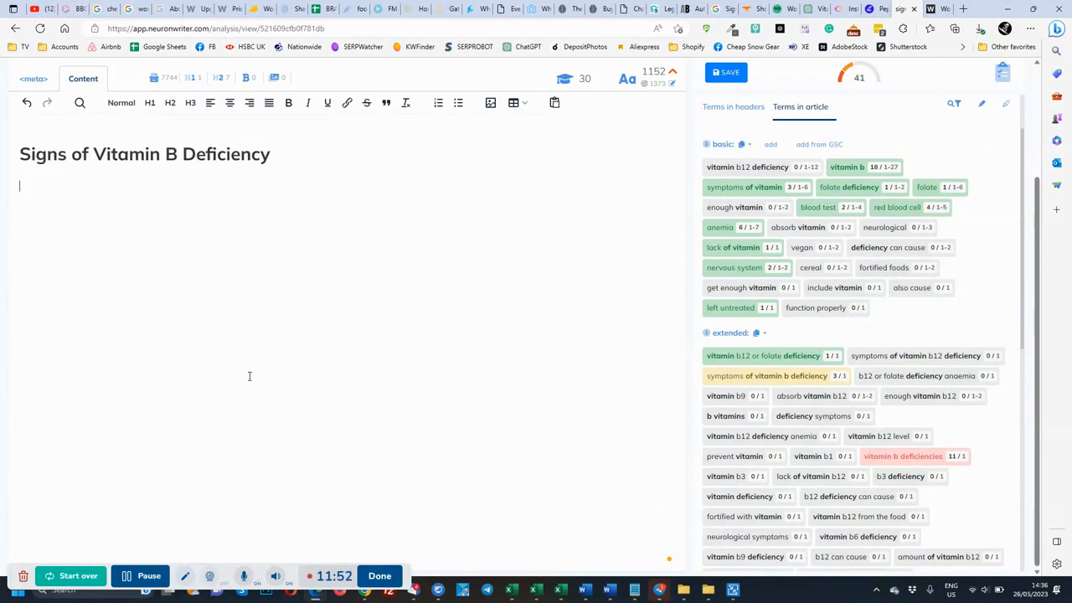
key("ctrl+v")
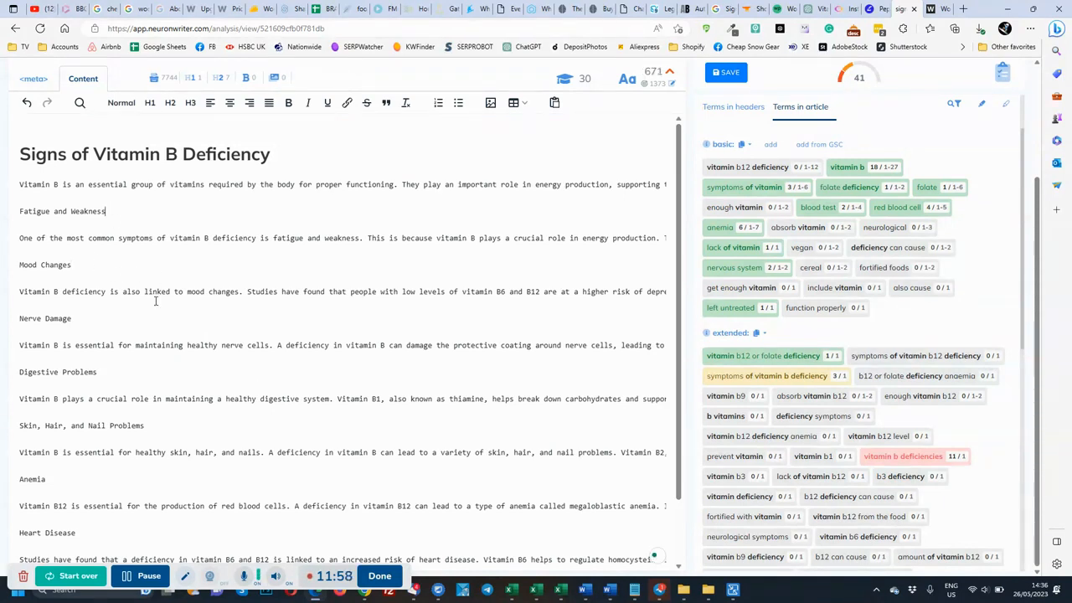
- Try to format only the "Fatigue and Weakness" line of the pasted article as an H2 heading
scroll(172, 335, "down", 1)
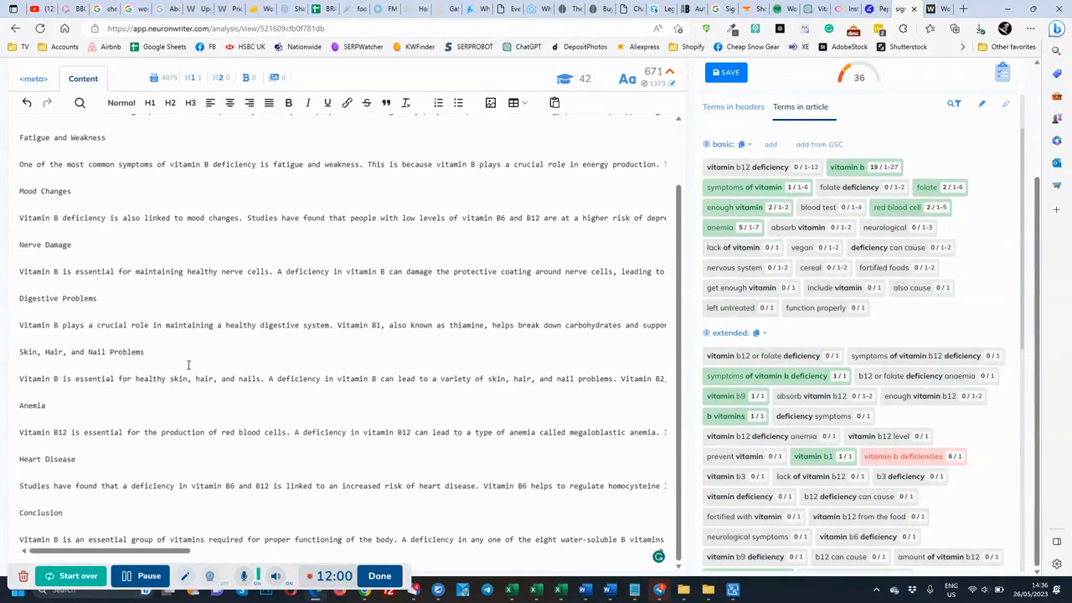
scroll(189, 365, "up", 2)
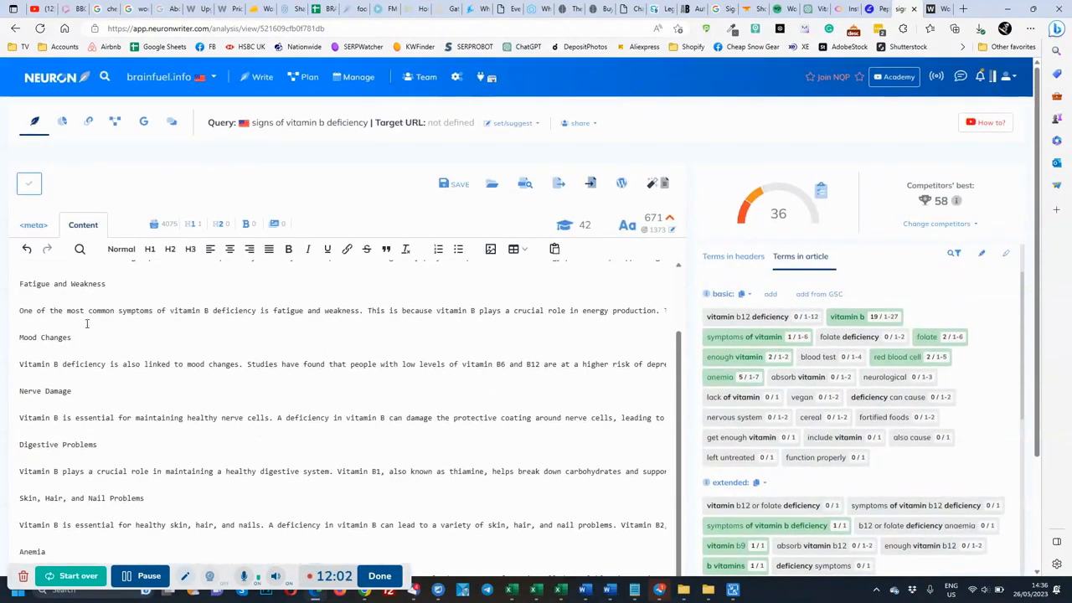
scroll(65, 331, "up", 1)
left_click_drag(106, 357, 20, 360)
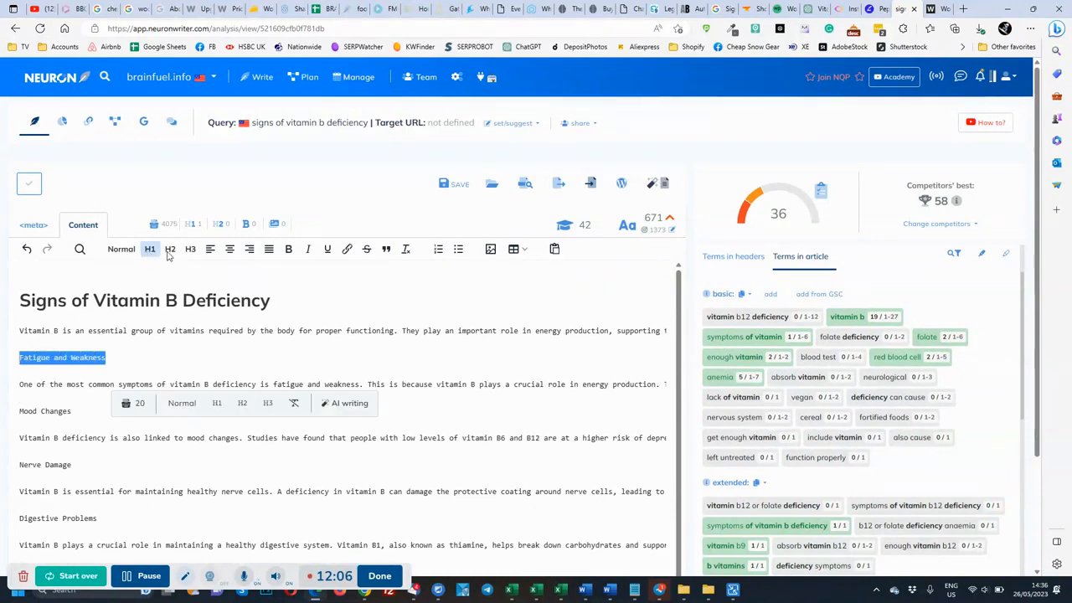
left_click(170, 249)
left_click(167, 437)
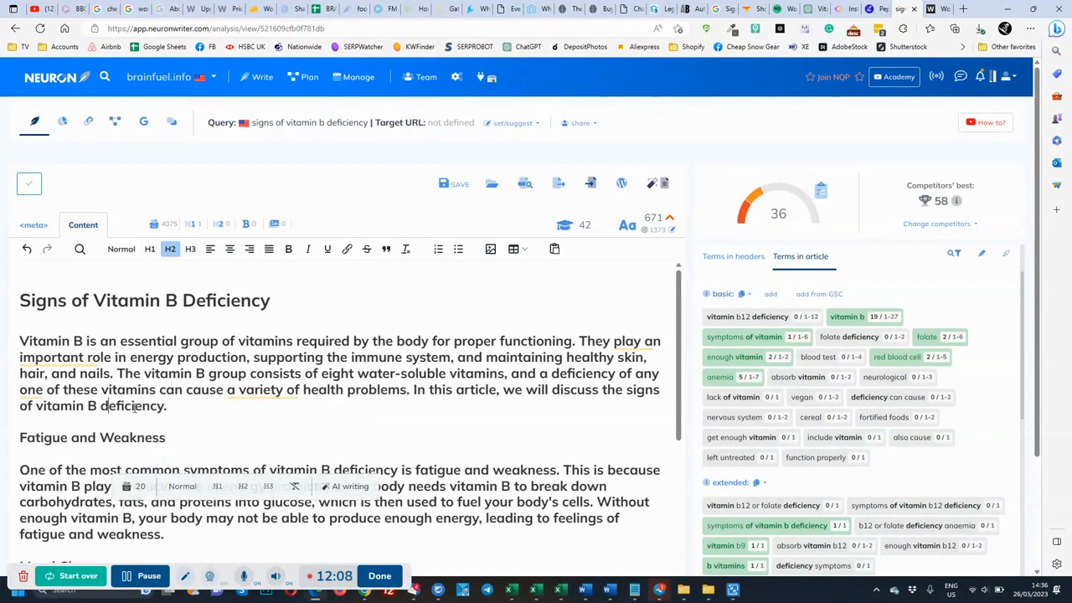
key("shift+Left")
key("shift+Left")
left_click_drag(63, 440, 20, 439)
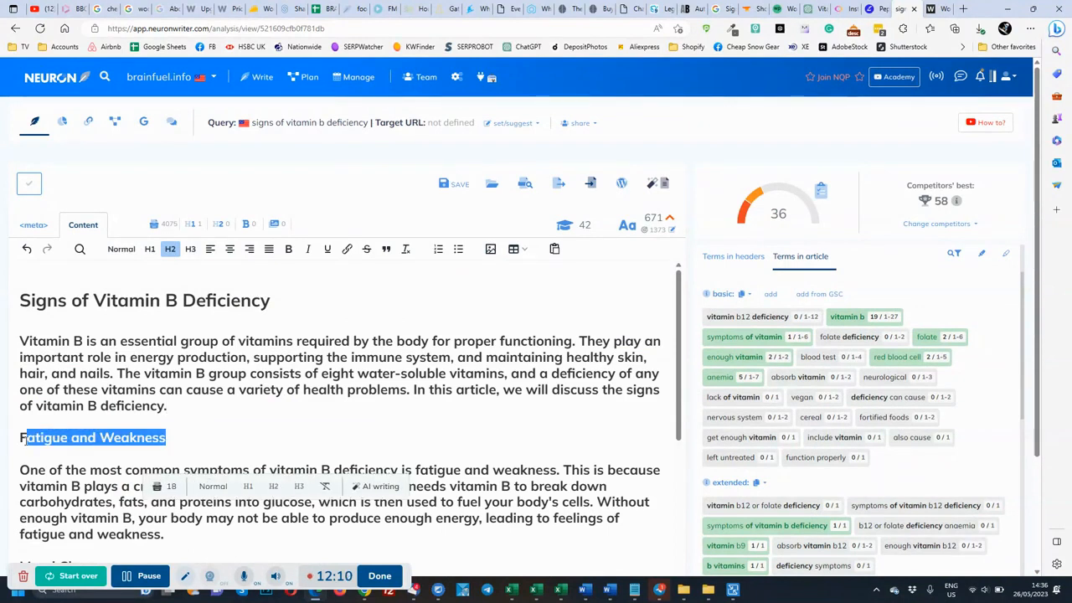
- Set the "Fatigue and Weakness" line apart from the surrounding paragraphs with line breaks above and below it
left_click(178, 410)
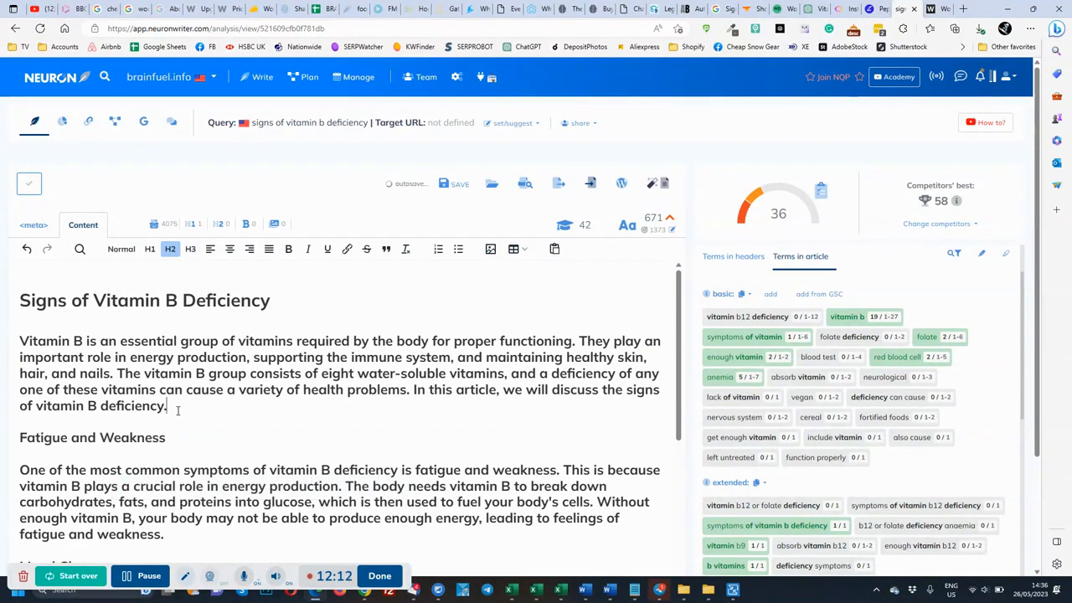
key("Return")
key("Down")
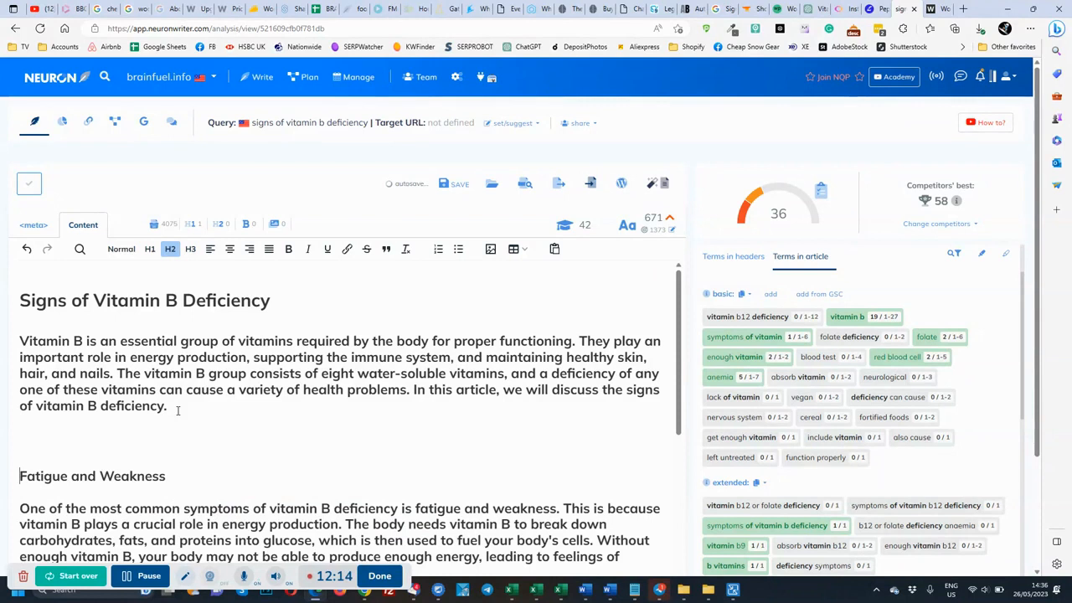
key("Return")
- Remove the heading formatting from the whole article so that all of it is normal text
left_click(156, 440)
key("ctrl+a")
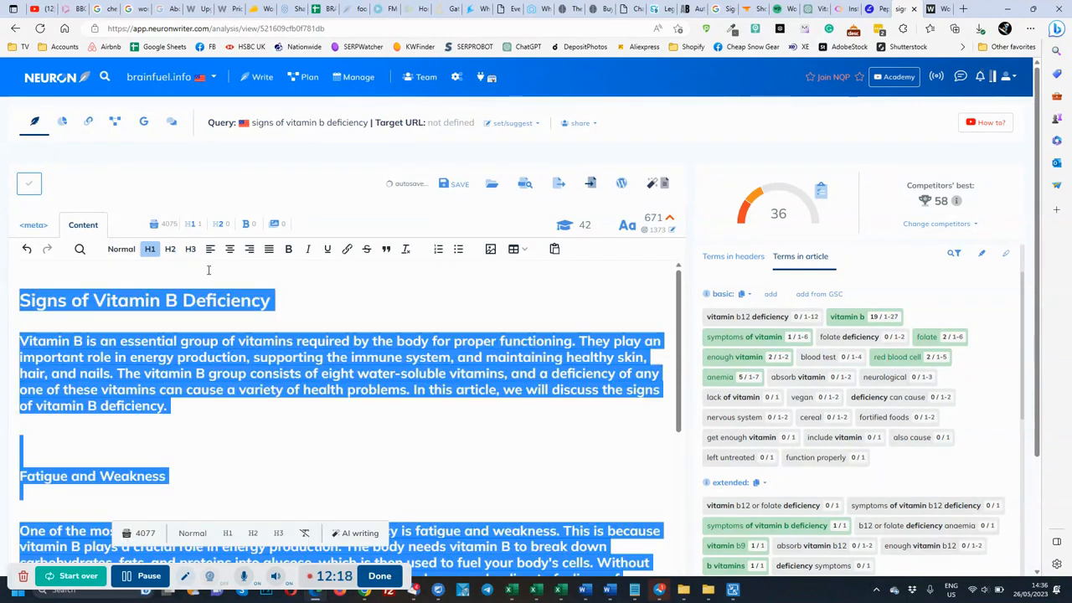
left_click(151, 250)
left_click(153, 252)
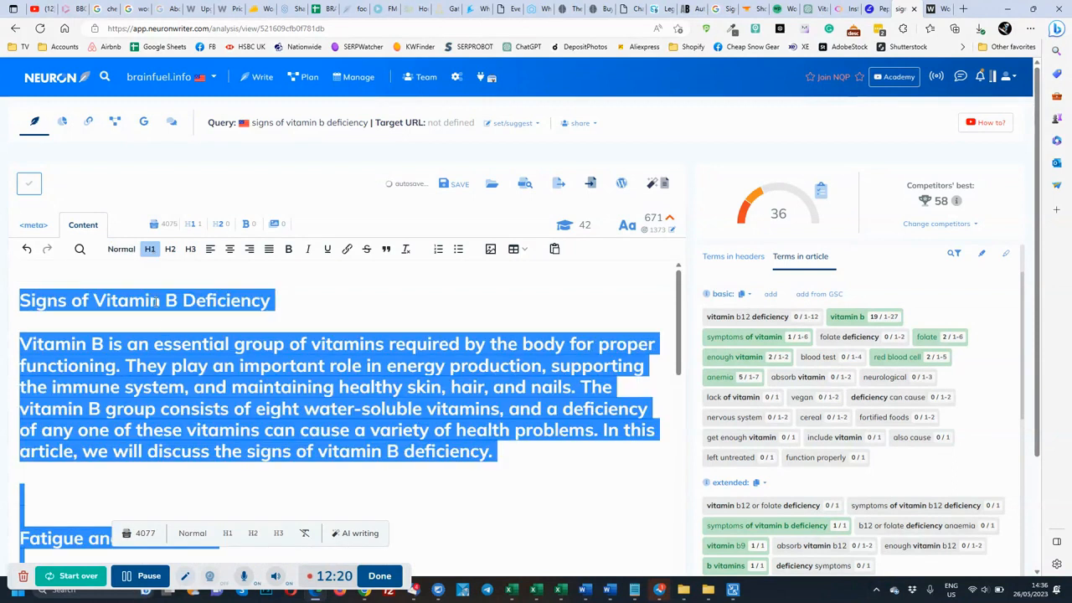
left_click(151, 251)
- Format the "Signs of Vitamin B Deficiency" title as H1 and the "Fatigue and Weakness" line as H2
left_click_drag(141, 275, 20, 274)
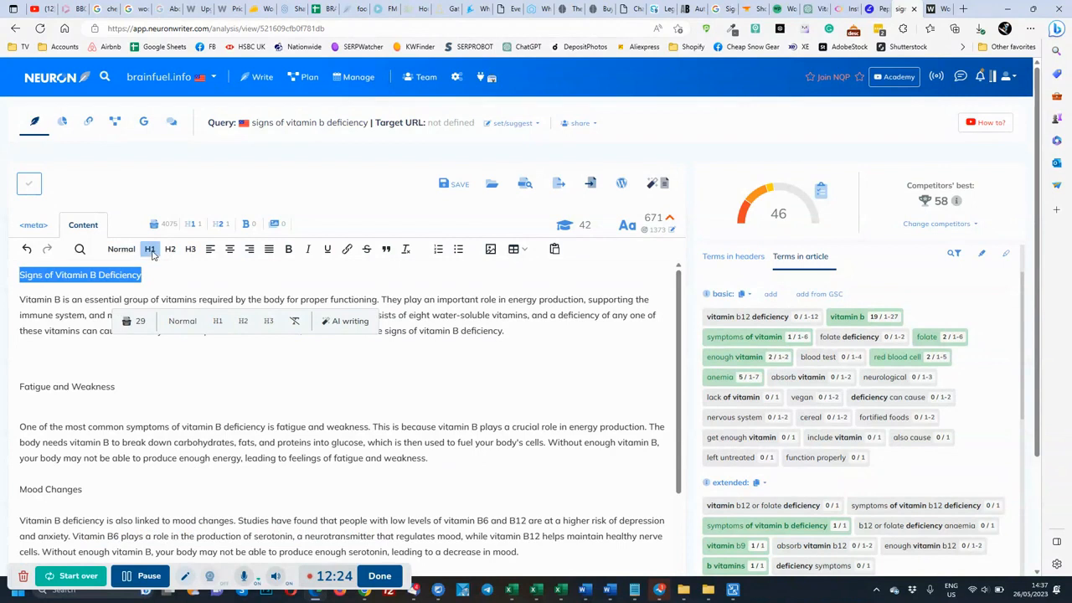
left_click(150, 249)
left_click(64, 347)
triple_click(117, 419)
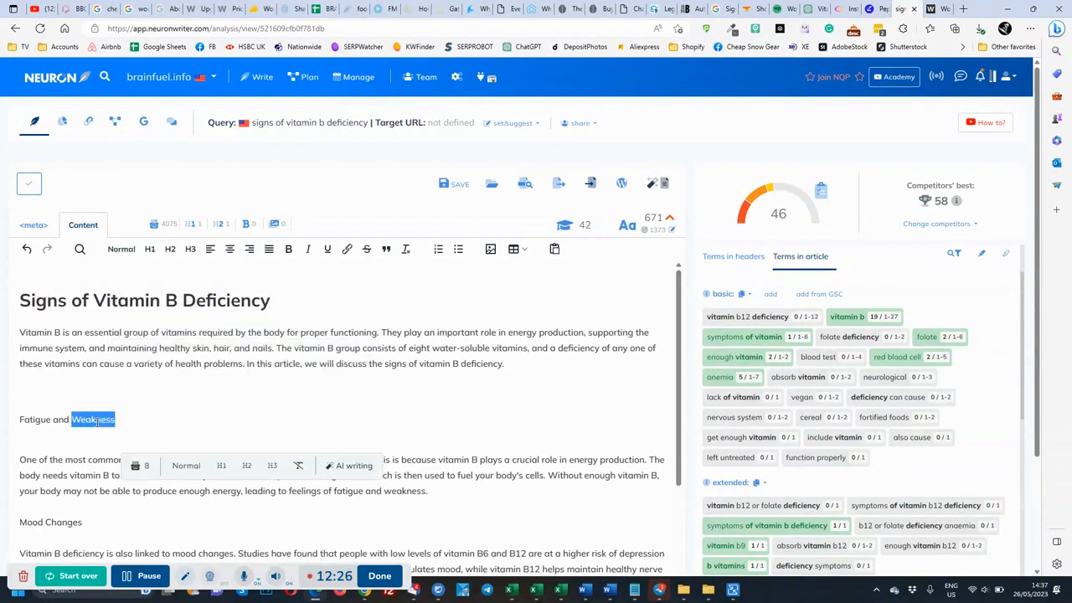
left_click(170, 251)
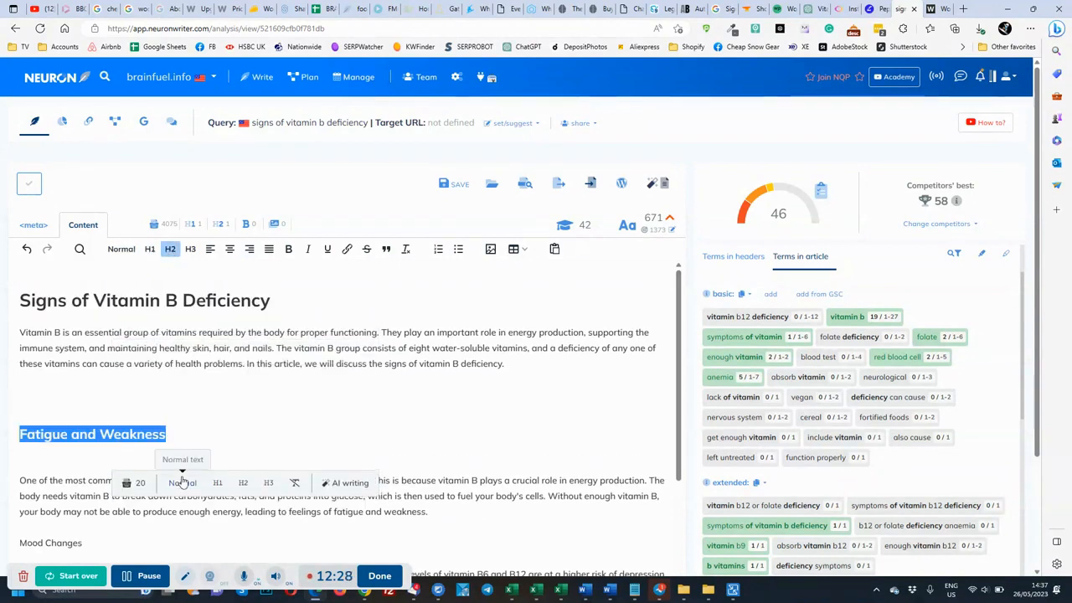
- Review the formatted article from the title through the "Conclusion" section, including the length of the "Anemia" paragraph
scroll(167, 486, "down", 2)
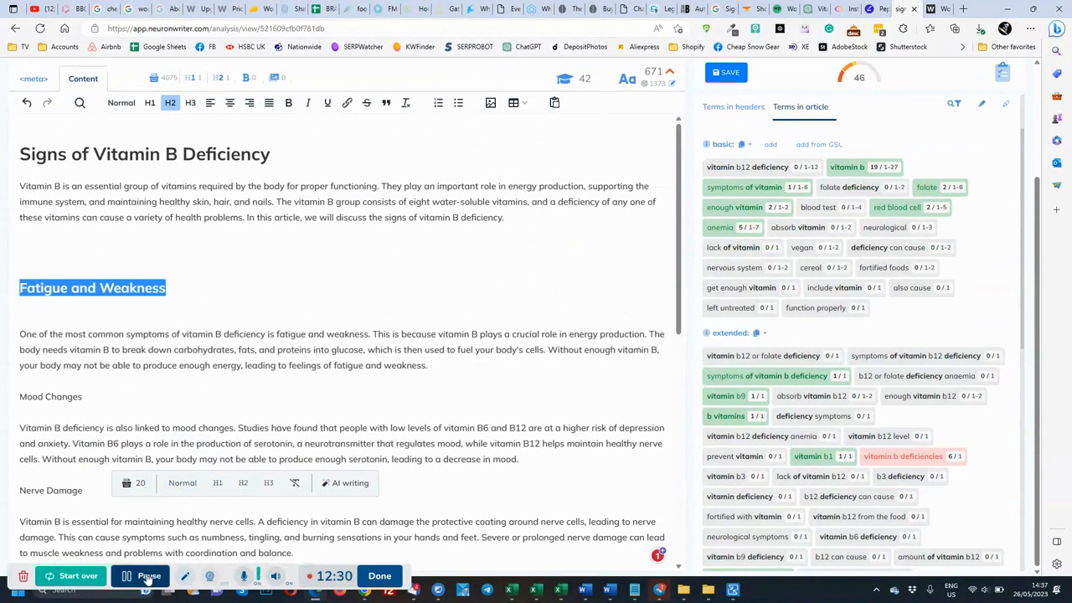
left_click(149, 577)
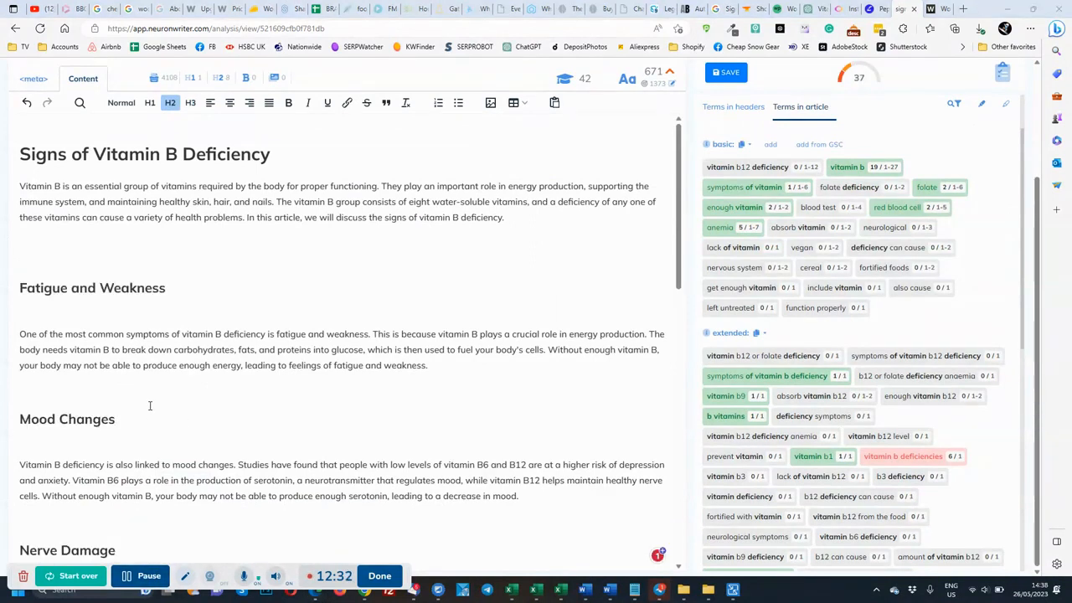
scroll(150, 406, "down", 2)
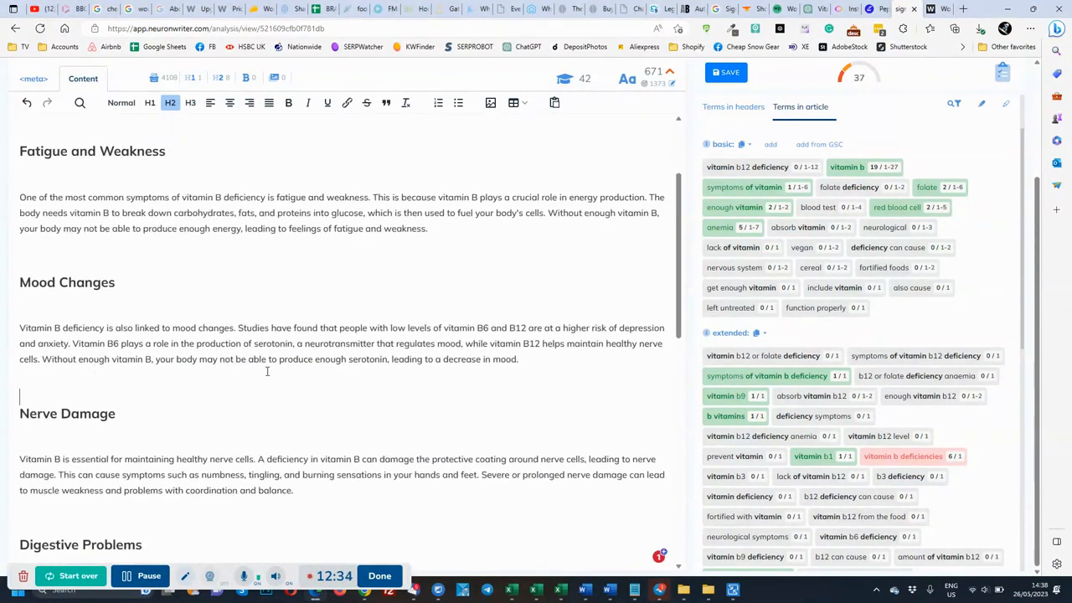
scroll(268, 369, "down", 2)
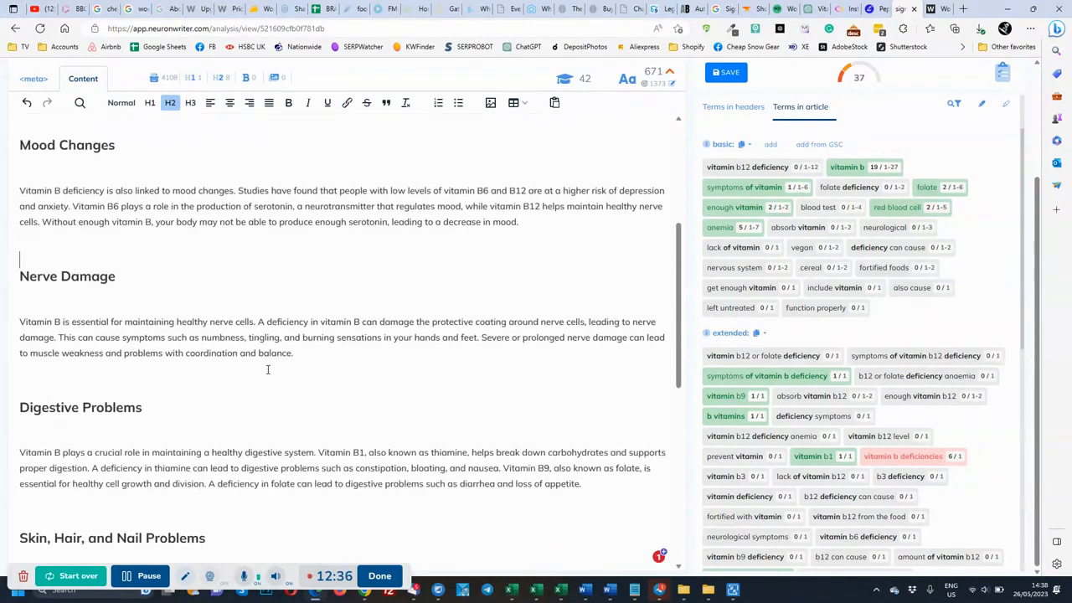
scroll(268, 369, "down", 7)
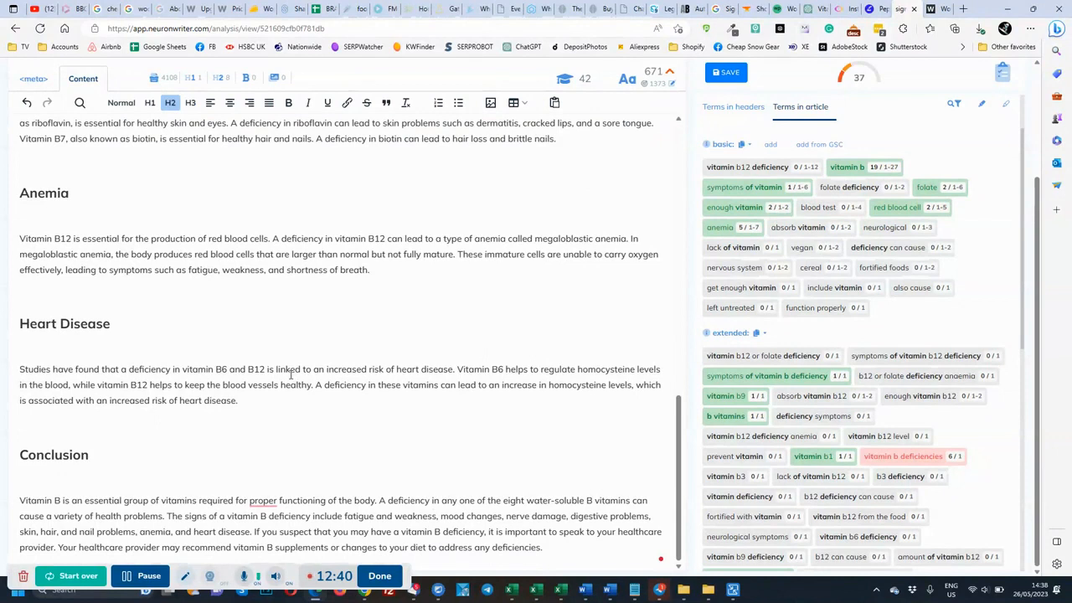
left_click(62, 369)
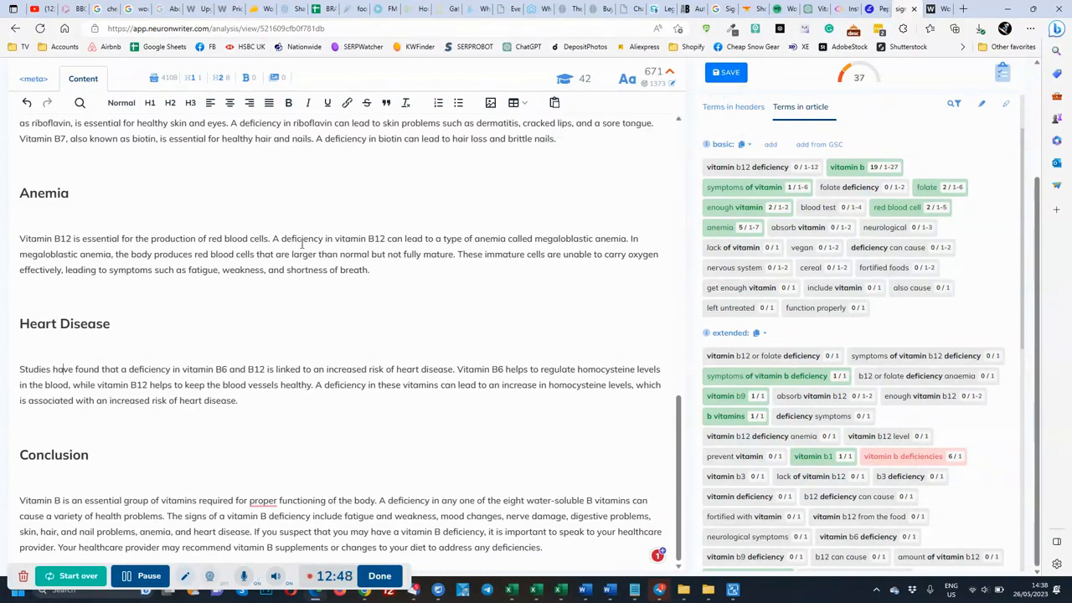
scroll(311, 304, "up", 3)
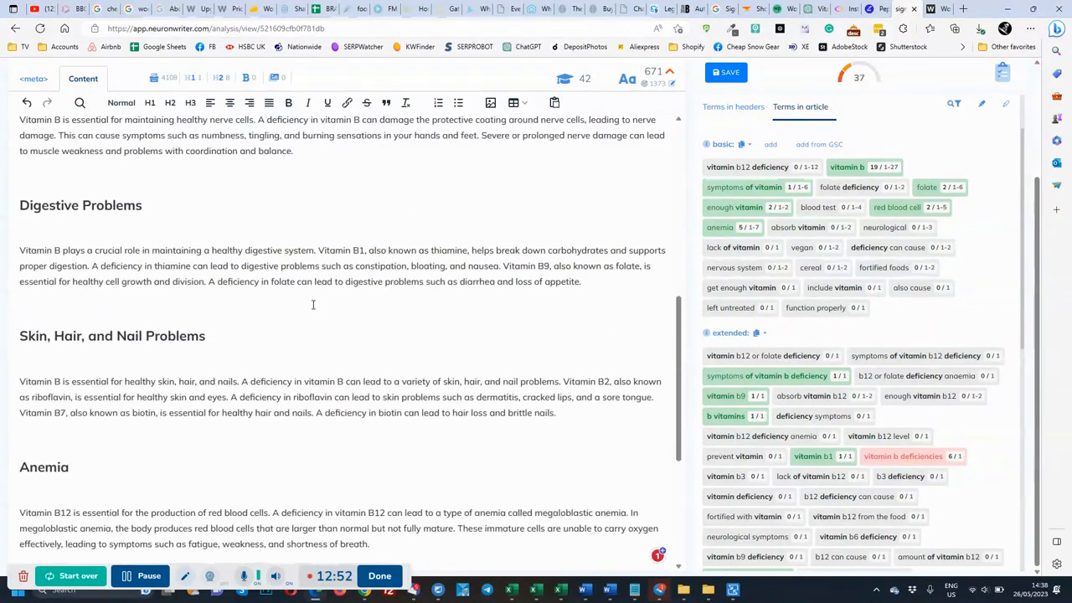
scroll(313, 305, "up", 4)
scroll(75, 303, "up", 1)
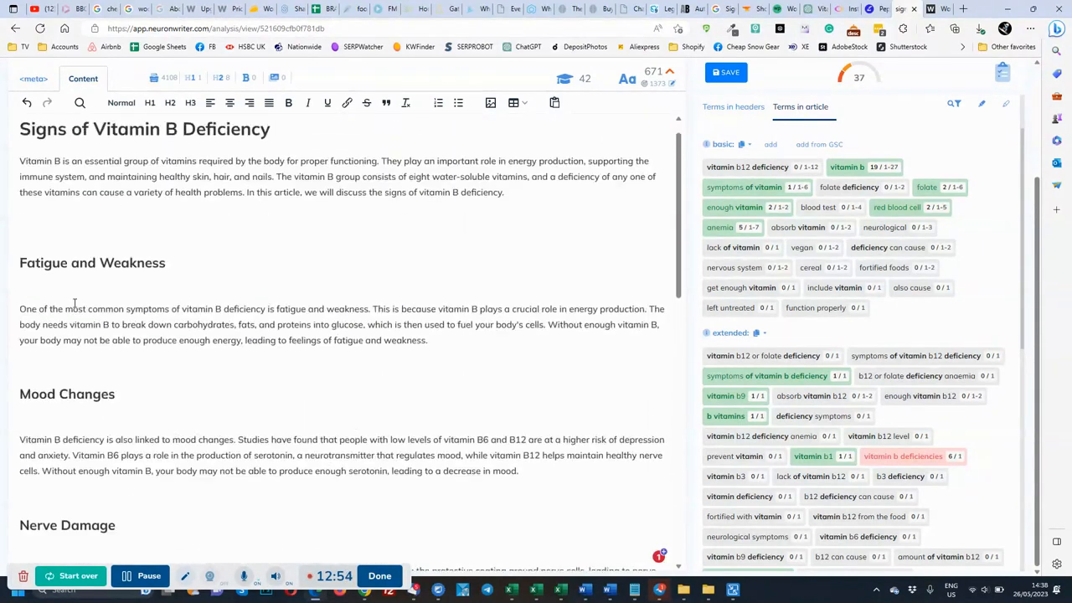
scroll(77, 307, "down", 10)
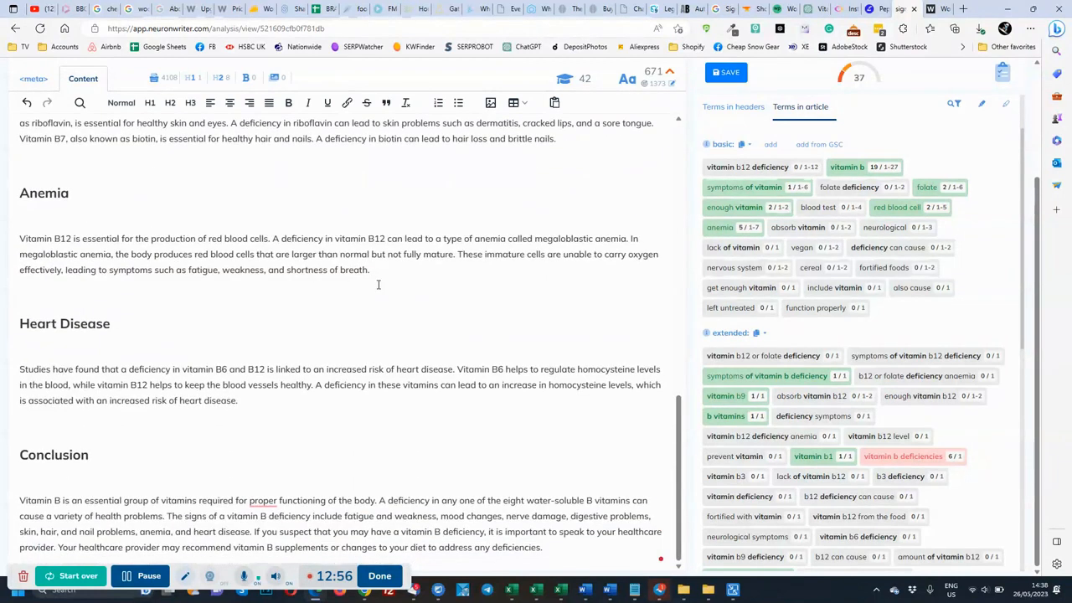
left_click_drag(380, 270, 21, 239)
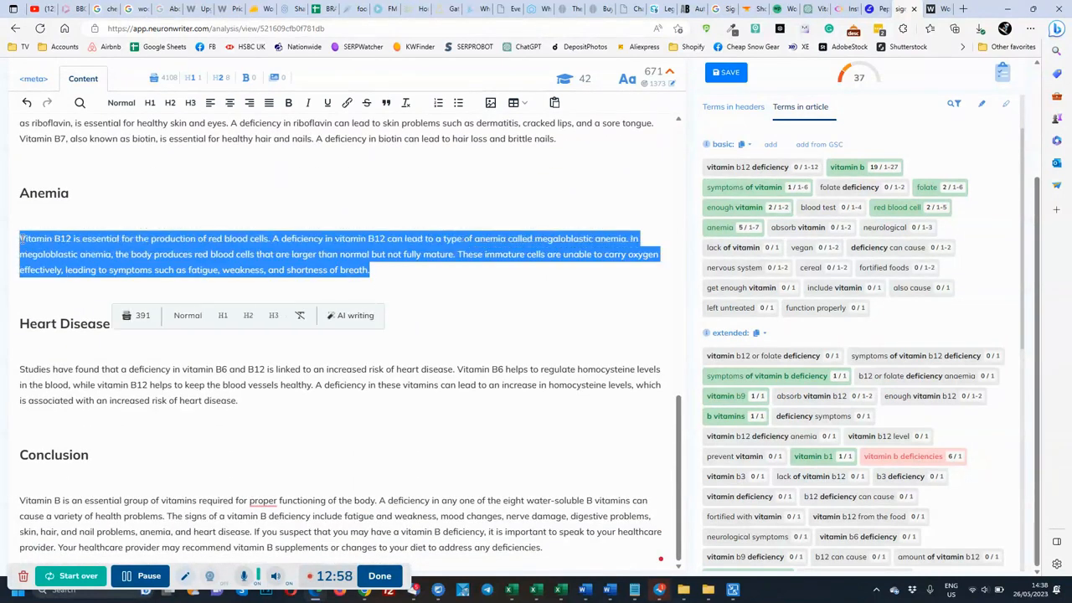
left_click(75, 257)
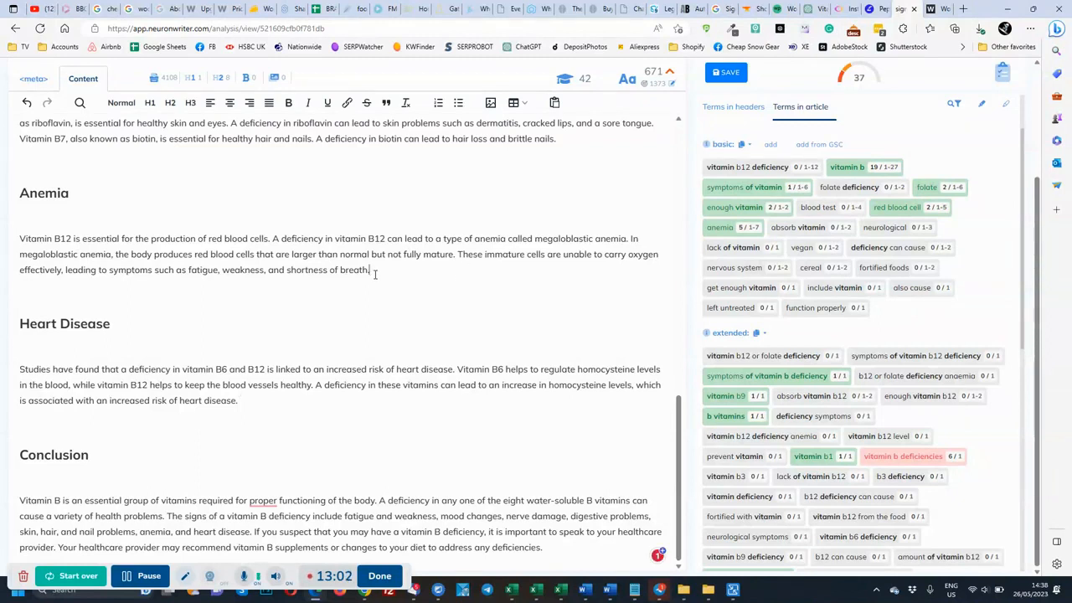
left_click(295, 409)
scroll(290, 398, "up", 10)
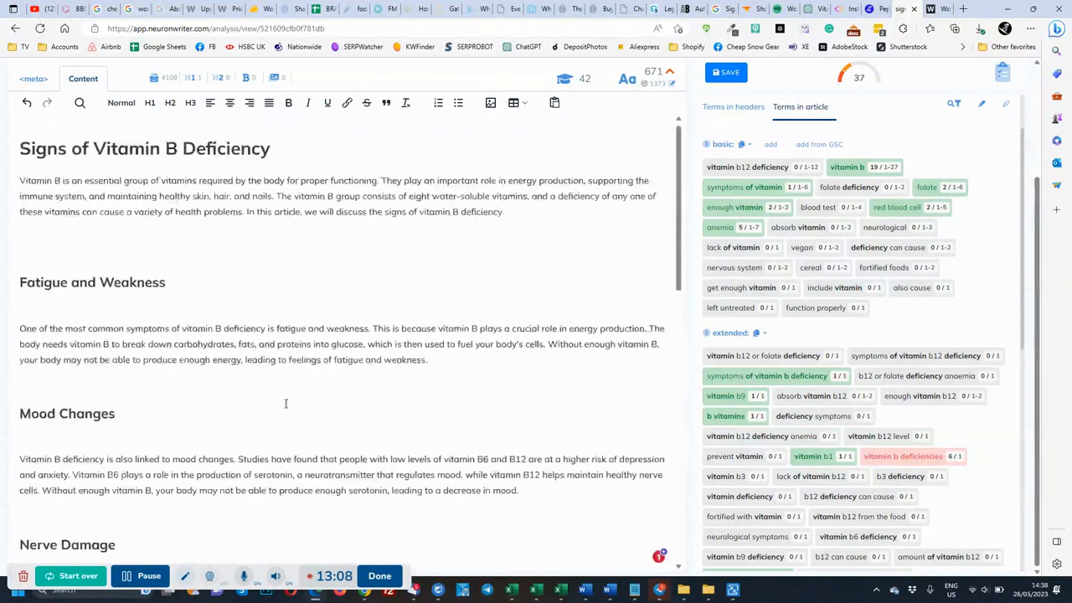
left_click(122, 254)
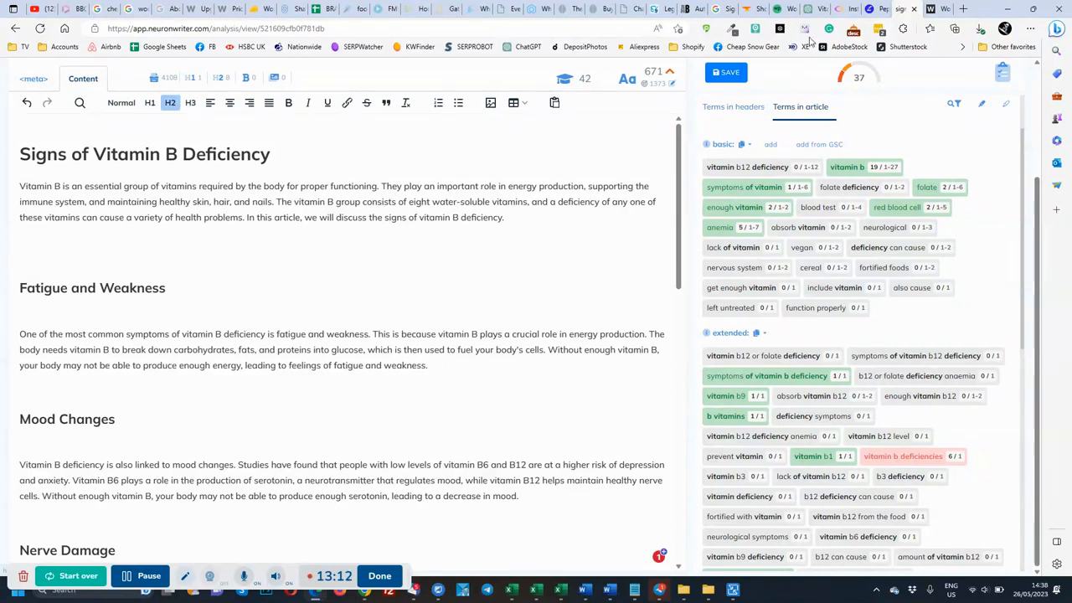
- Switch to ContentBot's Instruct Bot and try to send "write me a few more sections that was too short"
left_click(842, 9)
left_click(372, 420)
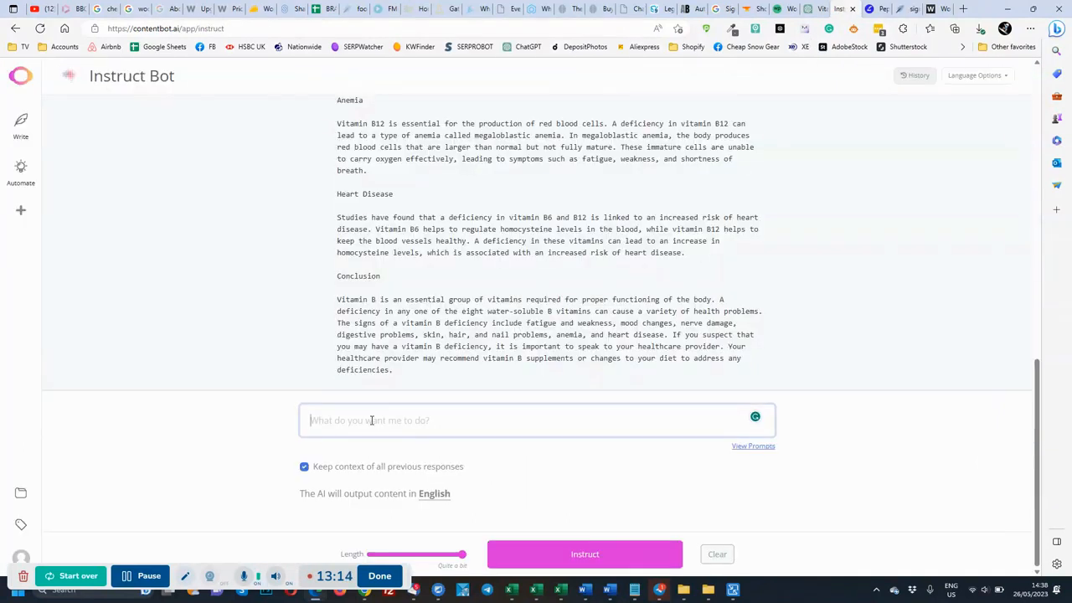
type("w")
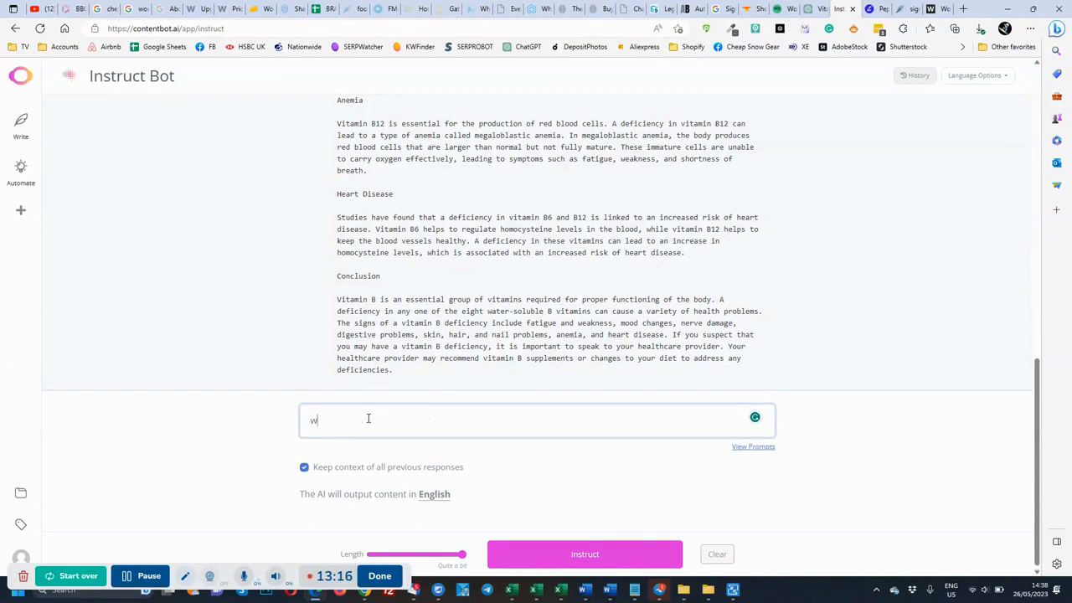
type("rite me a fe")
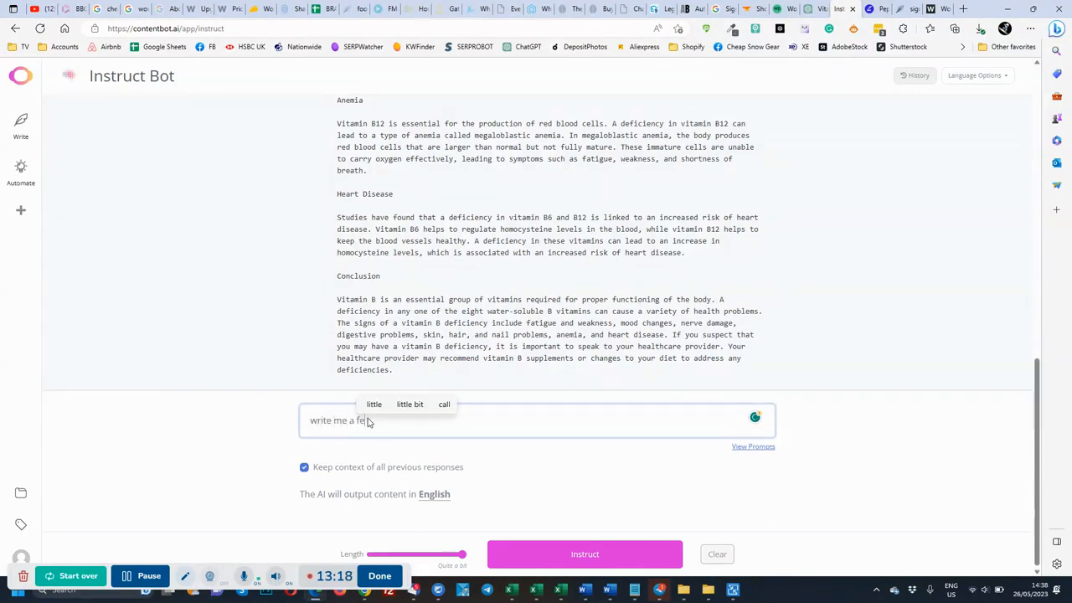
type("w more sections that was t")
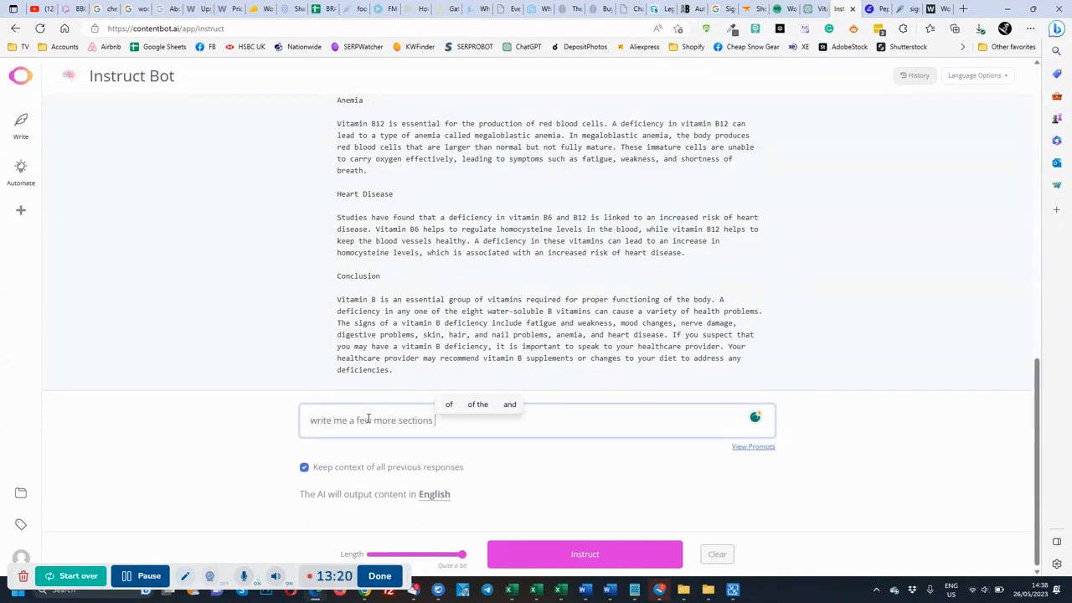
type("ort")
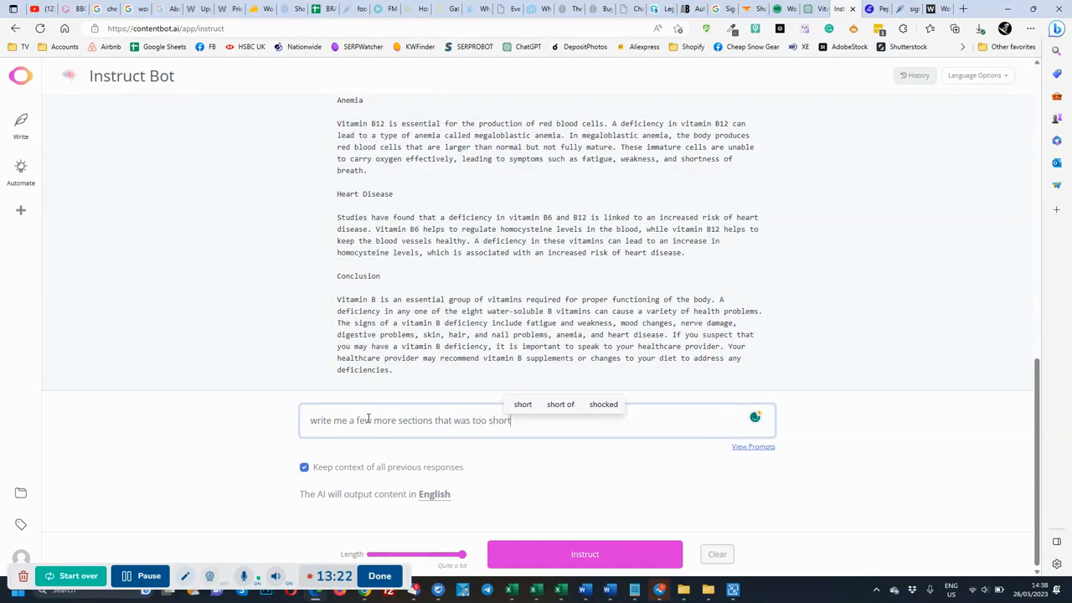
key("Return")
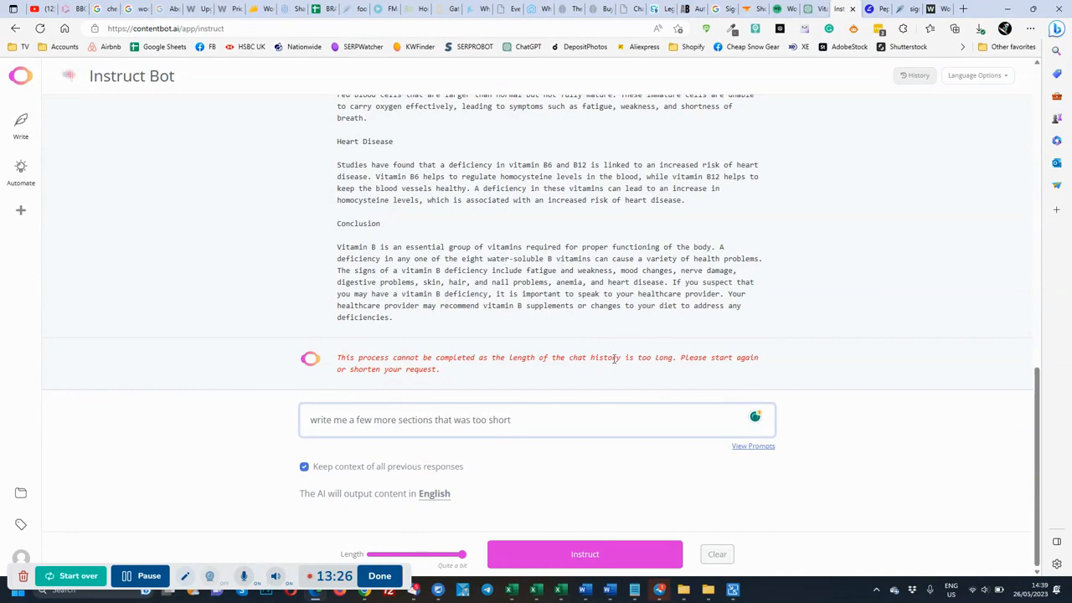
scroll(634, 370, "up", 8)
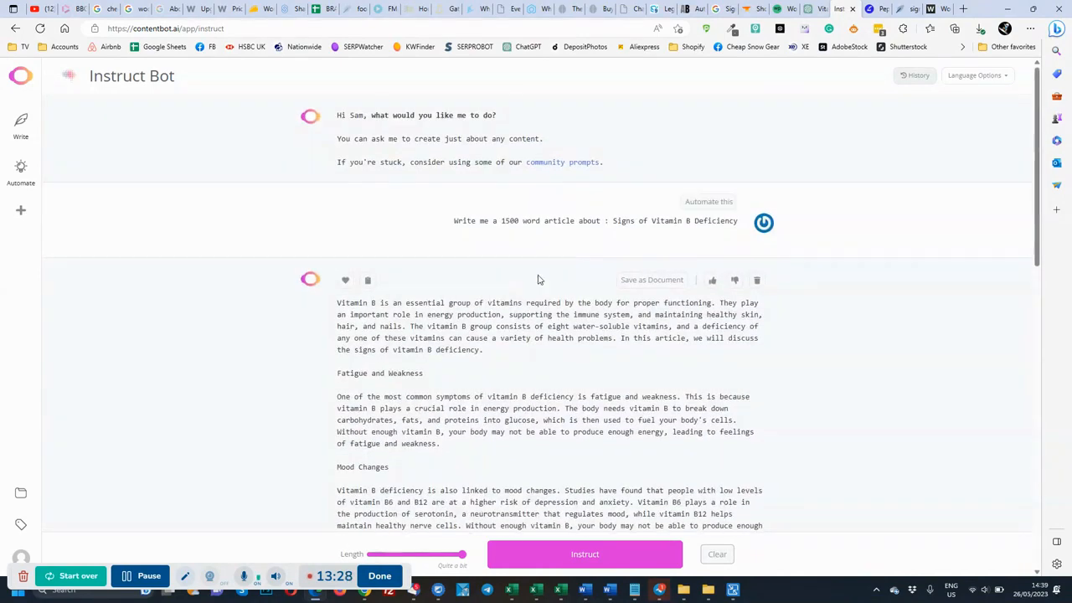
scroll(534, 362, "down", 7)
scroll(535, 362, "down", 2)
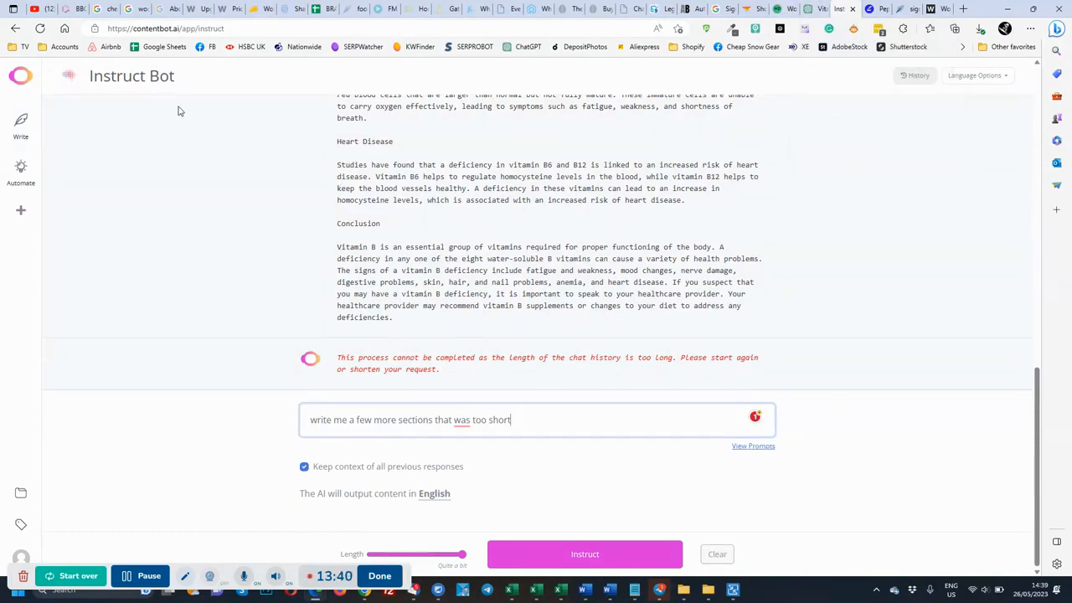
- Browse ContentBot's content types, open the Blog Bundles purchase options, and check the account's credits
left_click(18, 184)
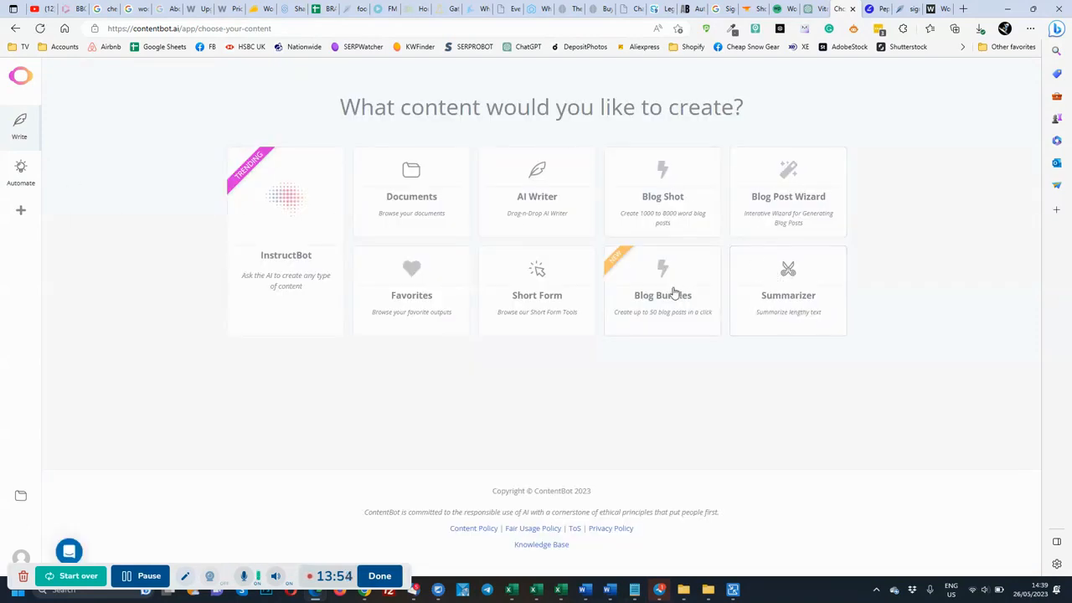
left_click(611, 333)
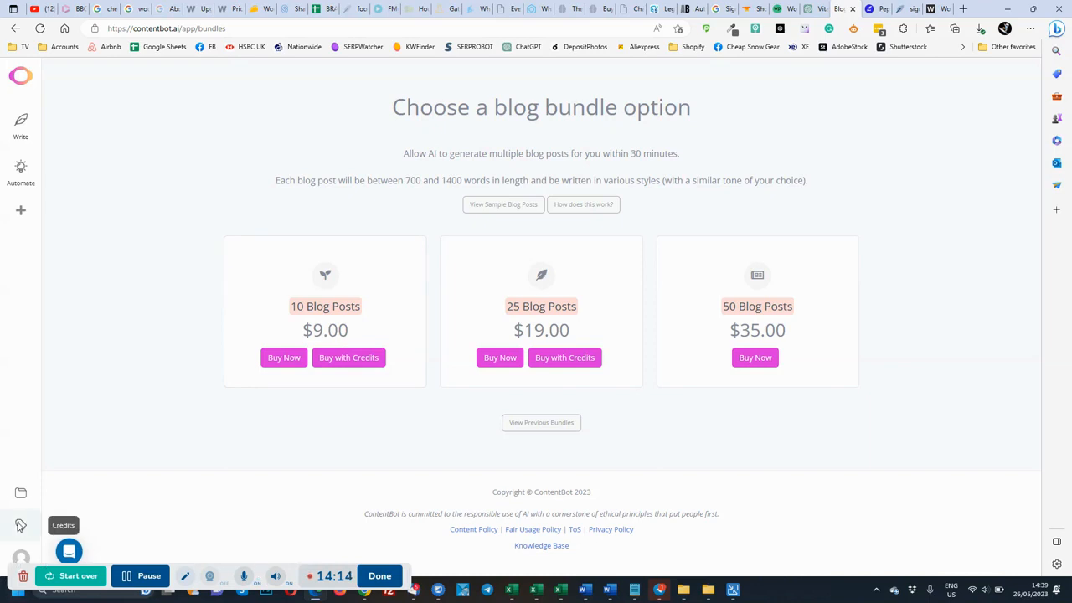
right_click(21, 528)
left_click(21, 526)
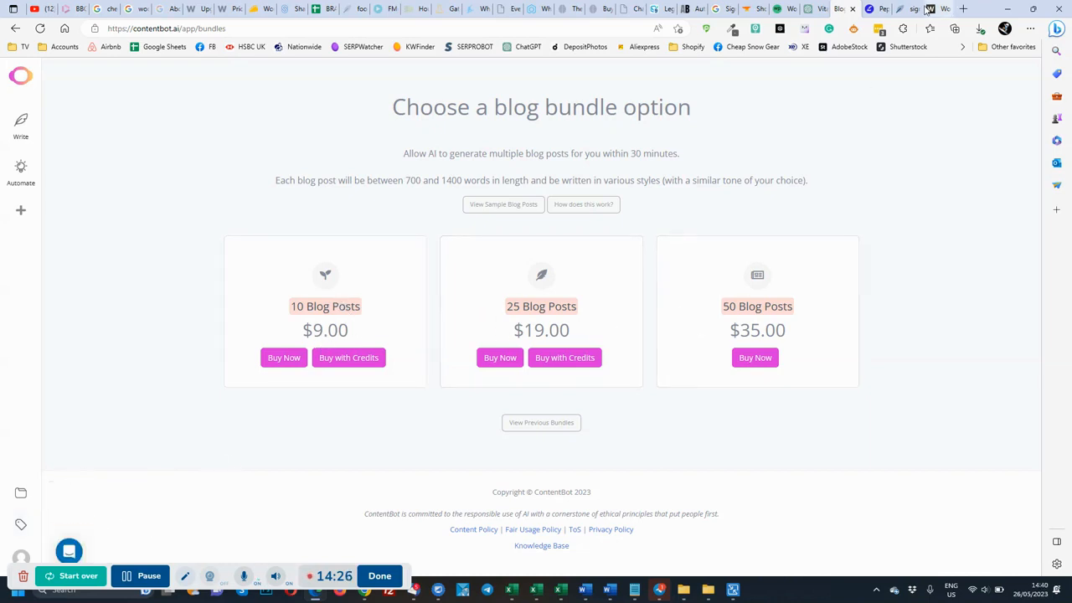
- Switch to ChatGPT, copy the rewritten article without word counts through its "Conclusion" section, and return to NeuronWriter
left_click(819, 8)
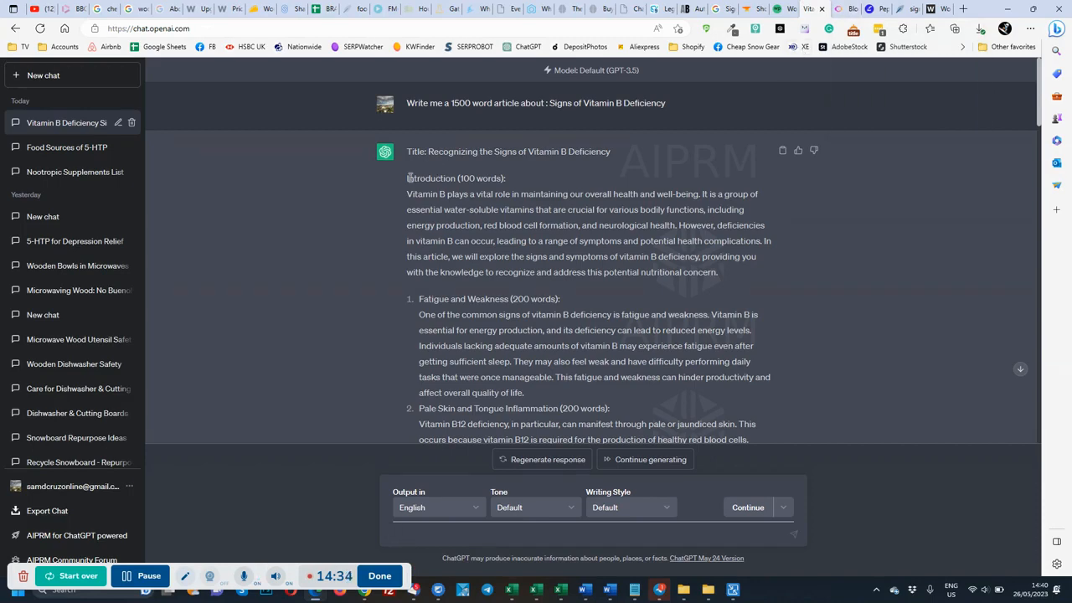
scroll(464, 227, "down", 15)
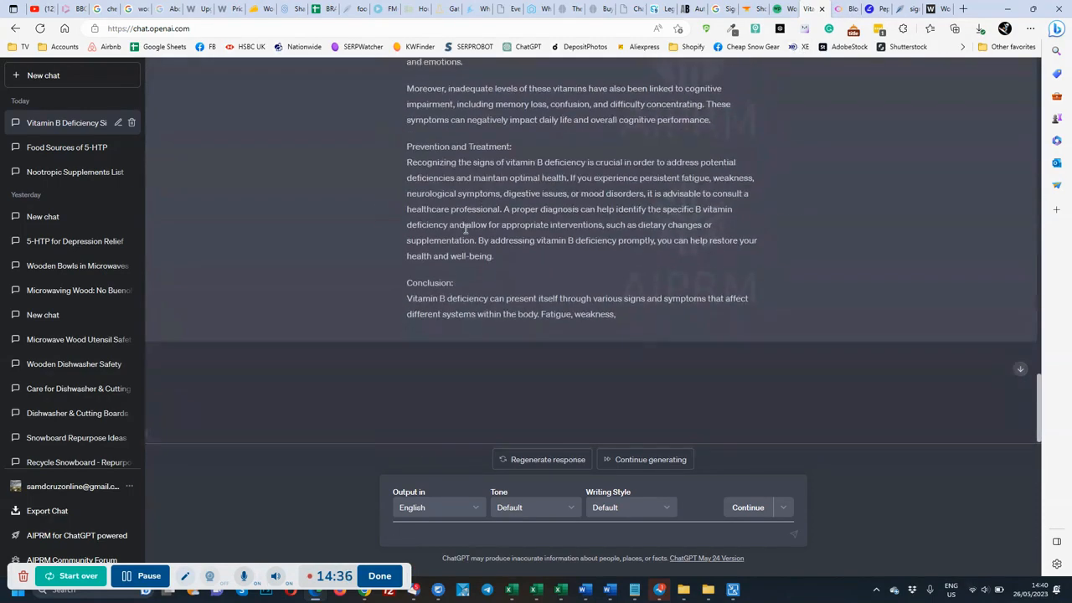
mouse_move(616, 309)
left_mouse_down()
mouse_move(455, 140)
mouse_move(438, 67)
mouse_move(431, 126)
mouse_move(442, 162)
mouse_move(420, 163)
mouse_move(567, 314)
mouse_move(667, 475)
mouse_move(632, 302)
left_mouse_up()
left_click(411, 163)
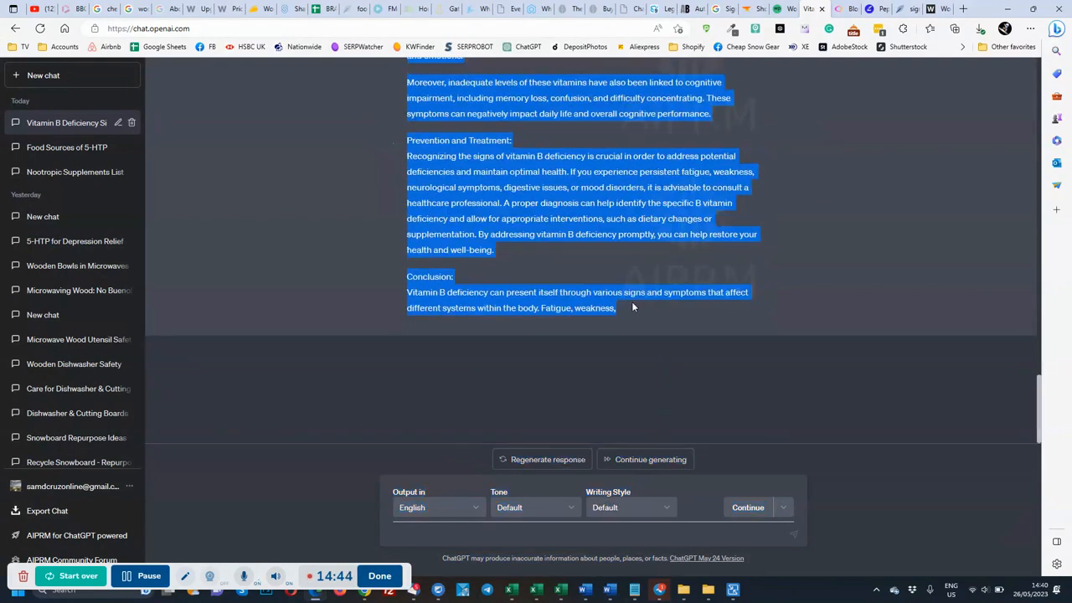
left_click(903, 8)
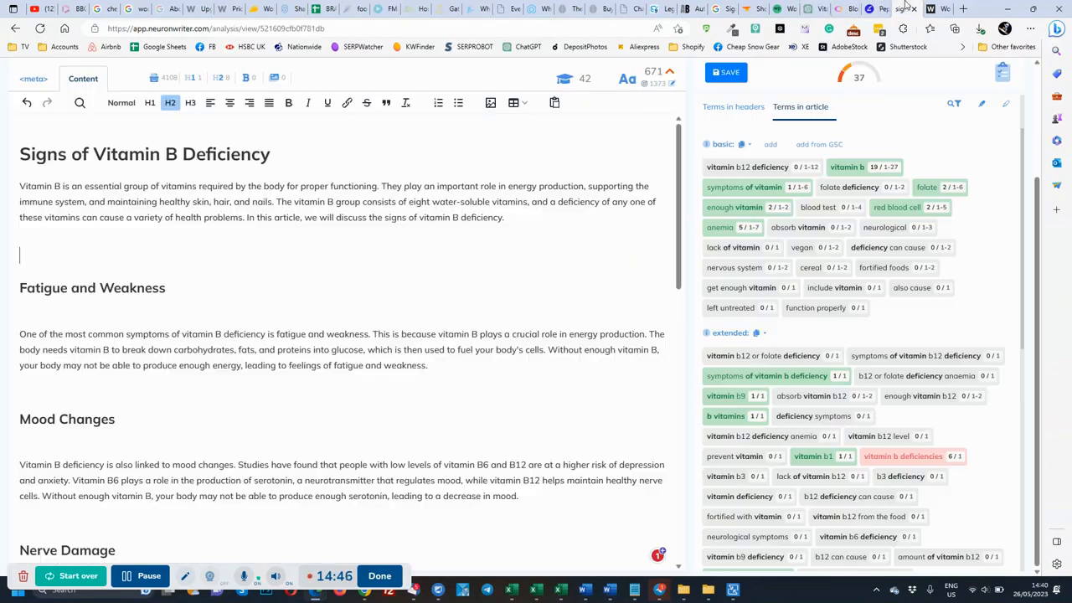
- Replace the whole article body below the "Signs of Vitamin B Deficiency" title with the copied ChatGPT article
left_click(196, 264)
left_click(20, 188)
key("ctrl+shift+End")
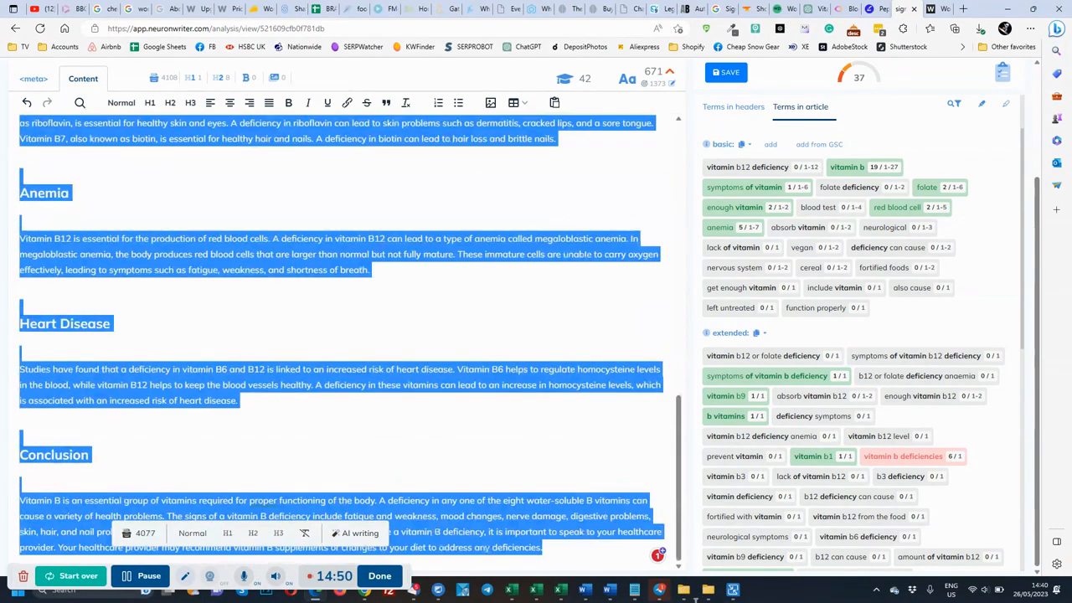
key("Delete")
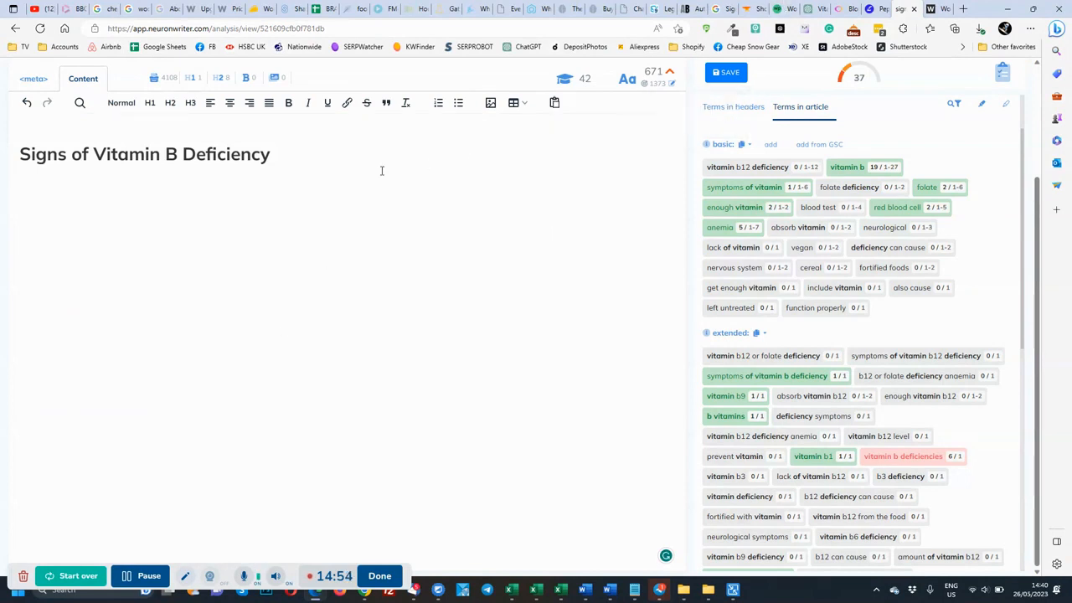
key("ctrl+v")
- Put the "Fatigue and Weakness:" section title on its own line above its paragraph
left_click(120, 257)
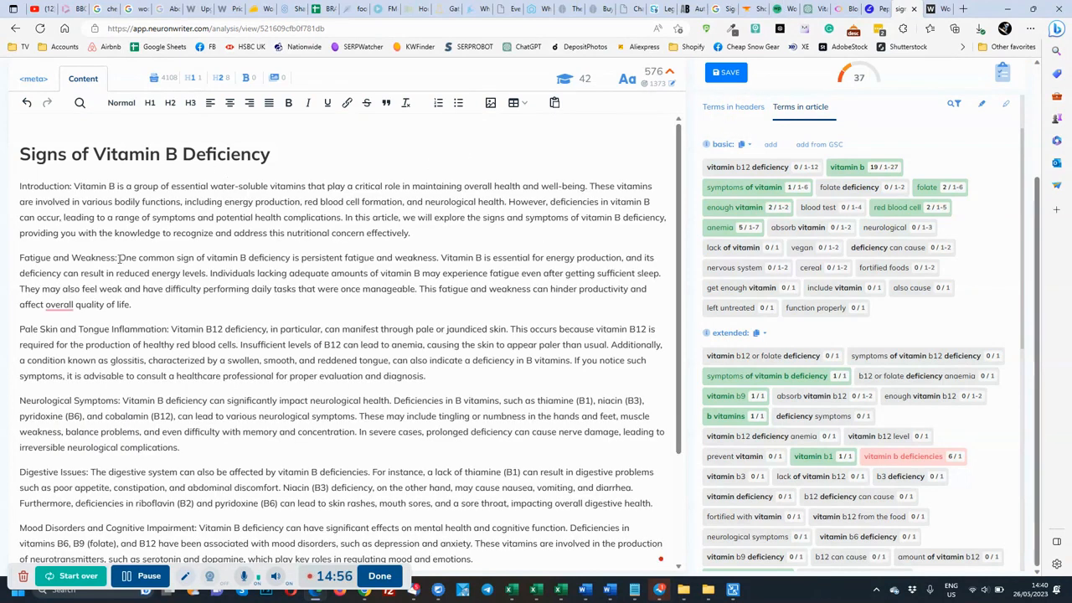
key("Return")
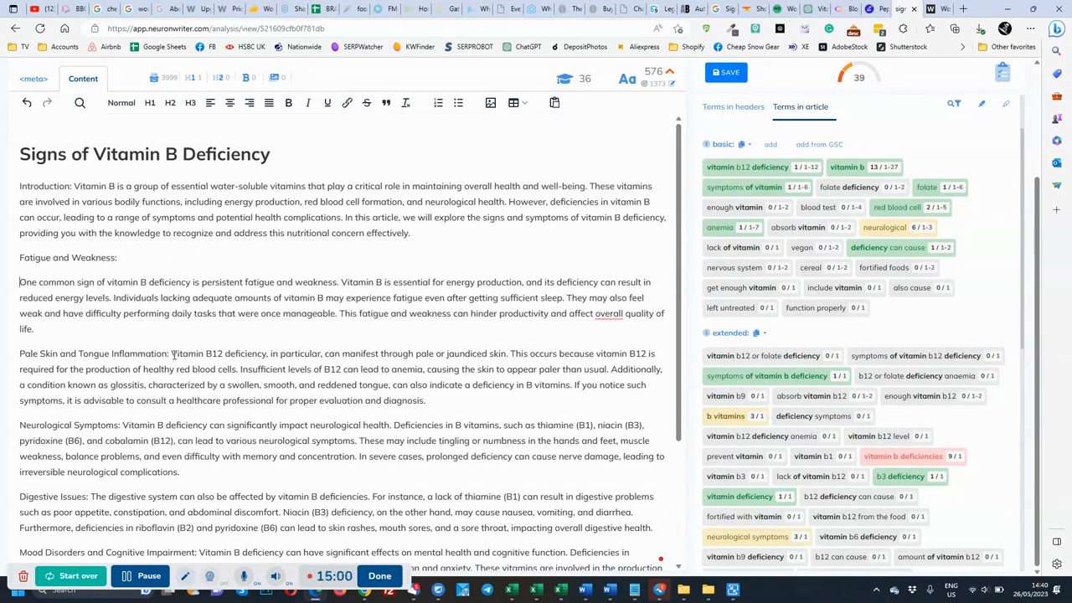
left_click(142, 576)
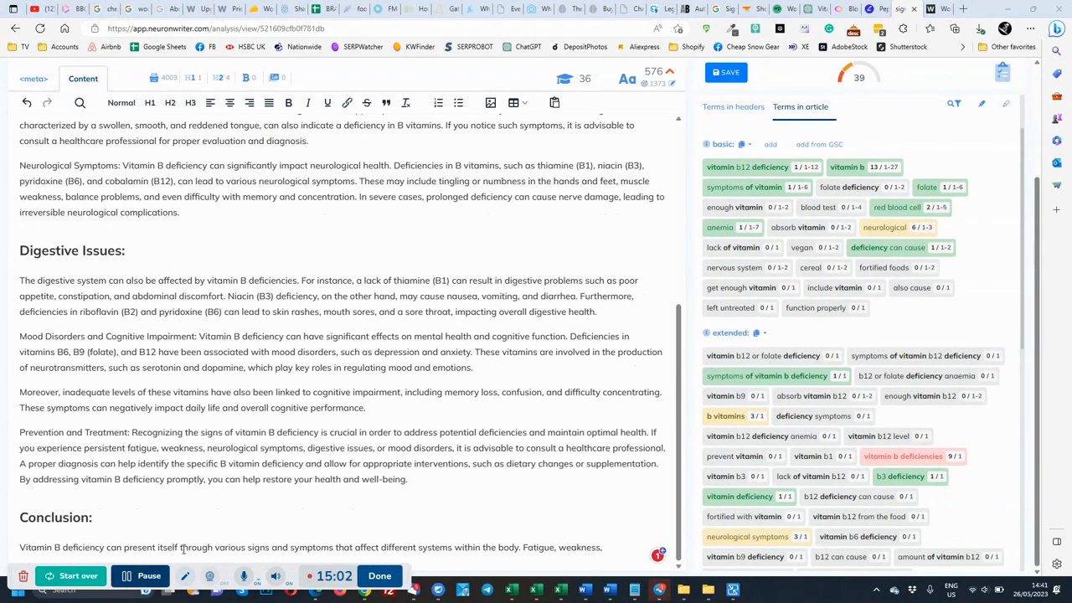
- Review the article's section headings from the title to "Conclusion:" against the content score and suggested terms
double_click(104, 250)
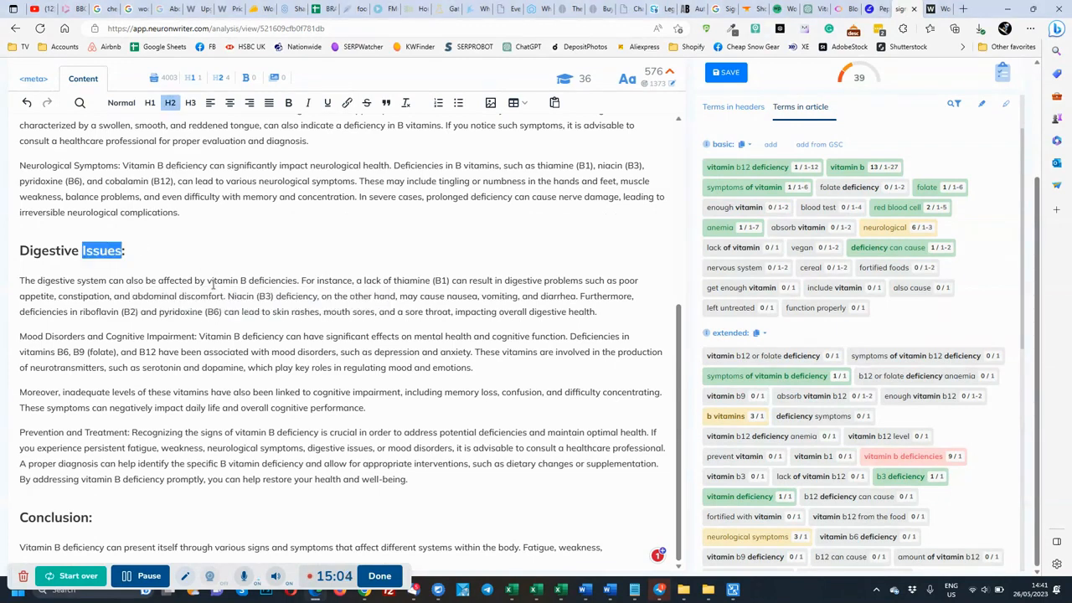
scroll(136, 166, "up", 4)
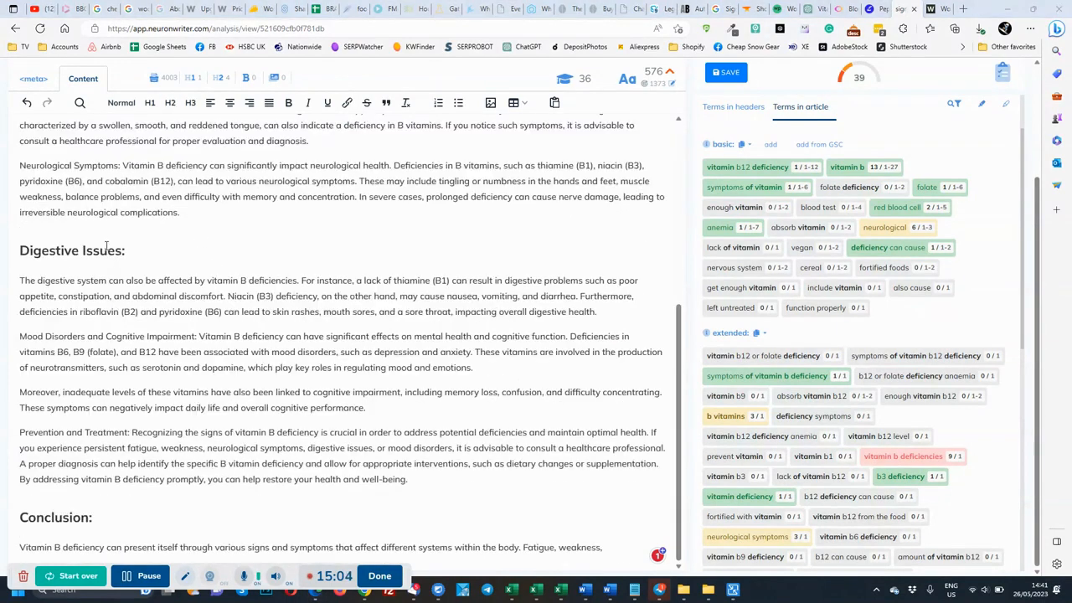
double_click(105, 251)
scroll(136, 167, "up", 4)
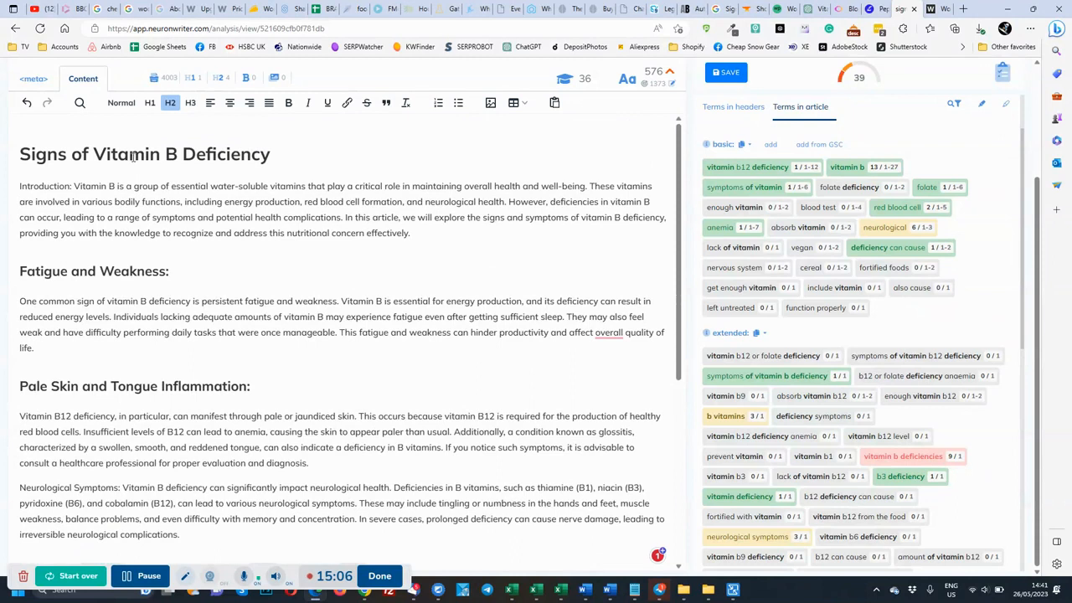
scroll(316, 286, "down", 4)
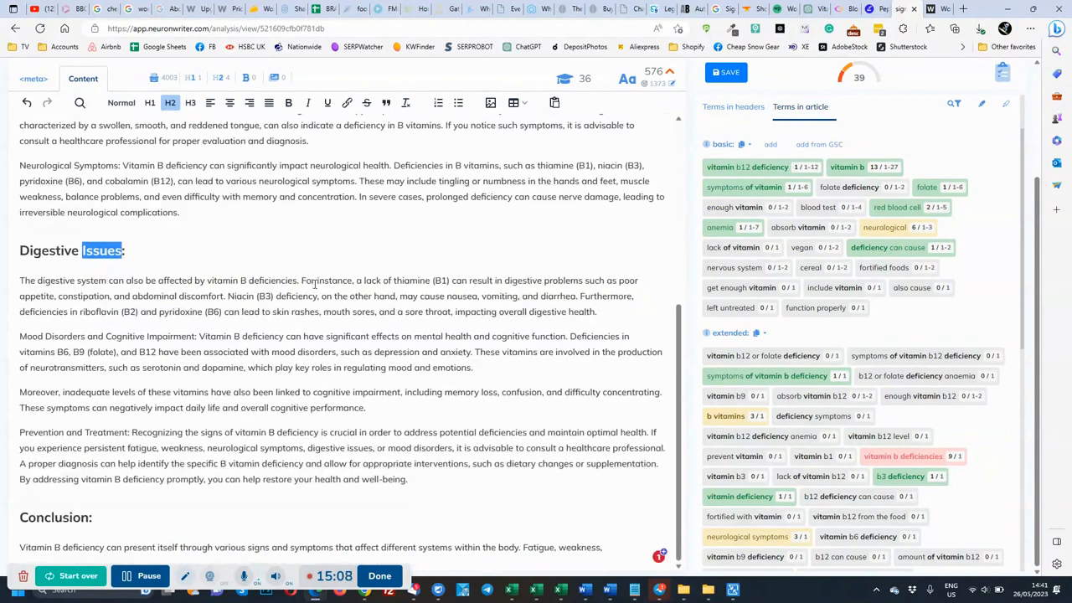
left_click(413, 411)
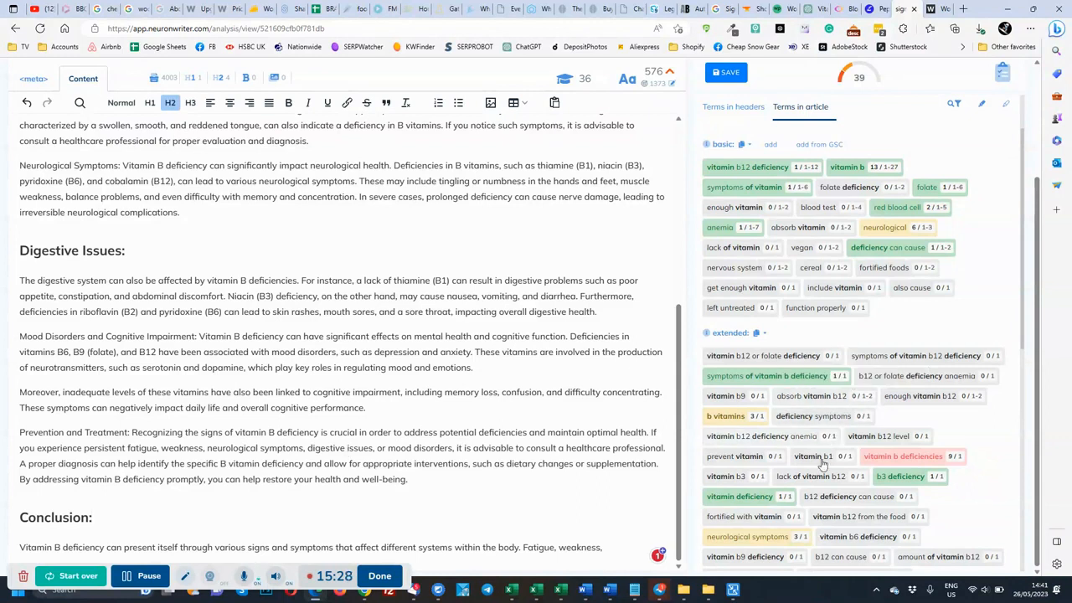
- Separate the "Introduction:" label from the opening paragraph and delete it
scroll(517, 398, "up", 2)
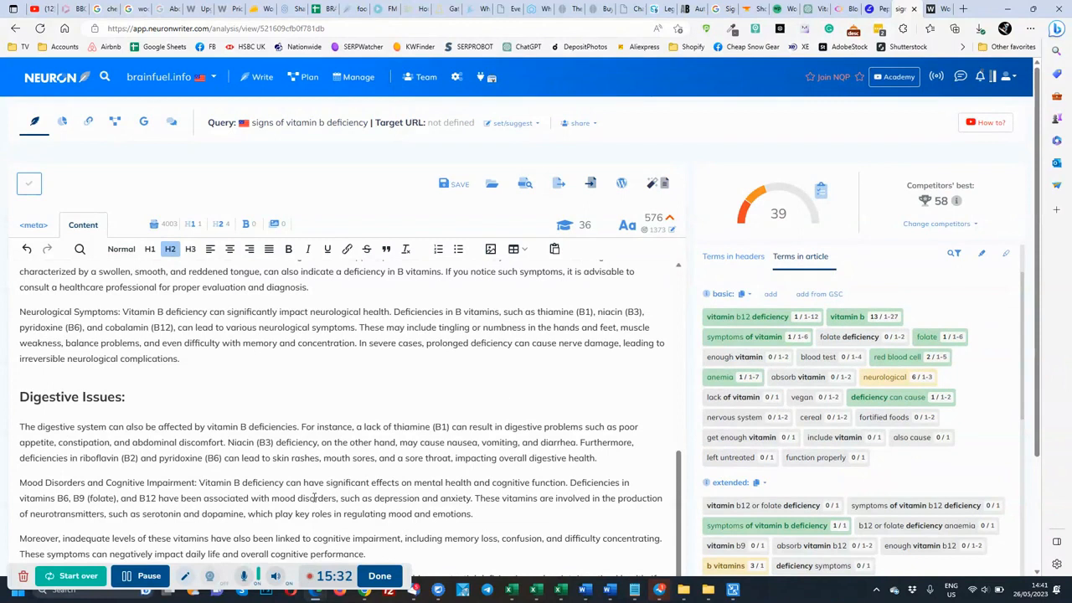
scroll(314, 498, "up", 10)
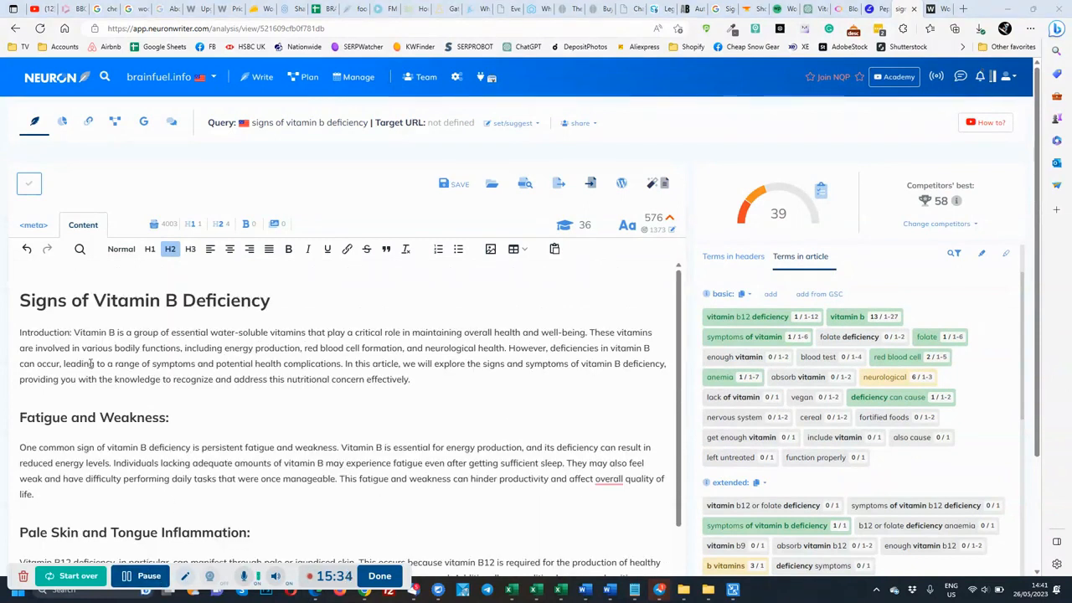
left_click(75, 332)
key("Return")
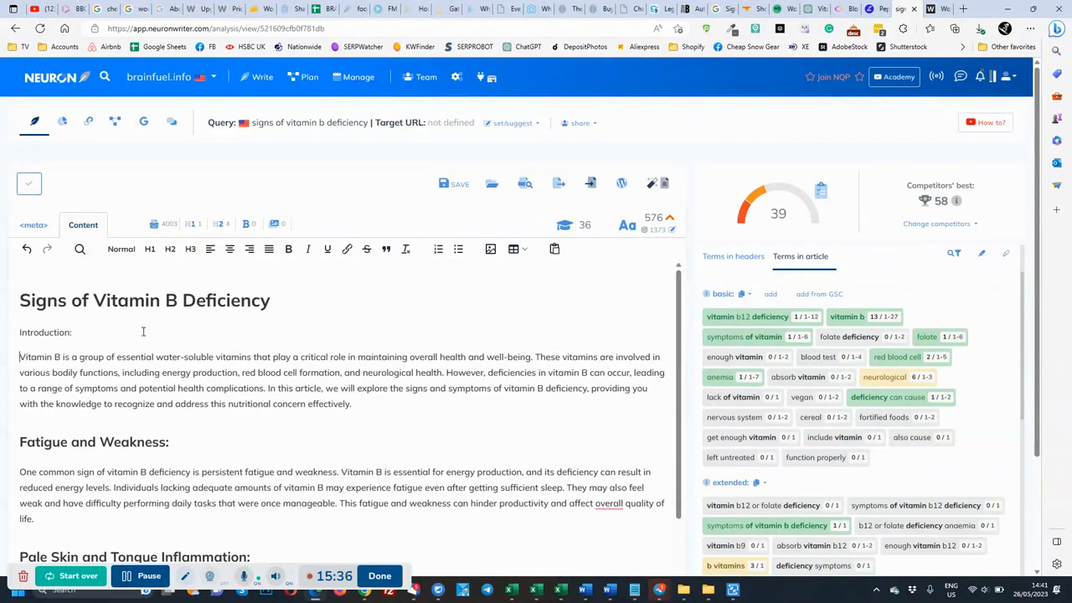
triple_click(55, 333)
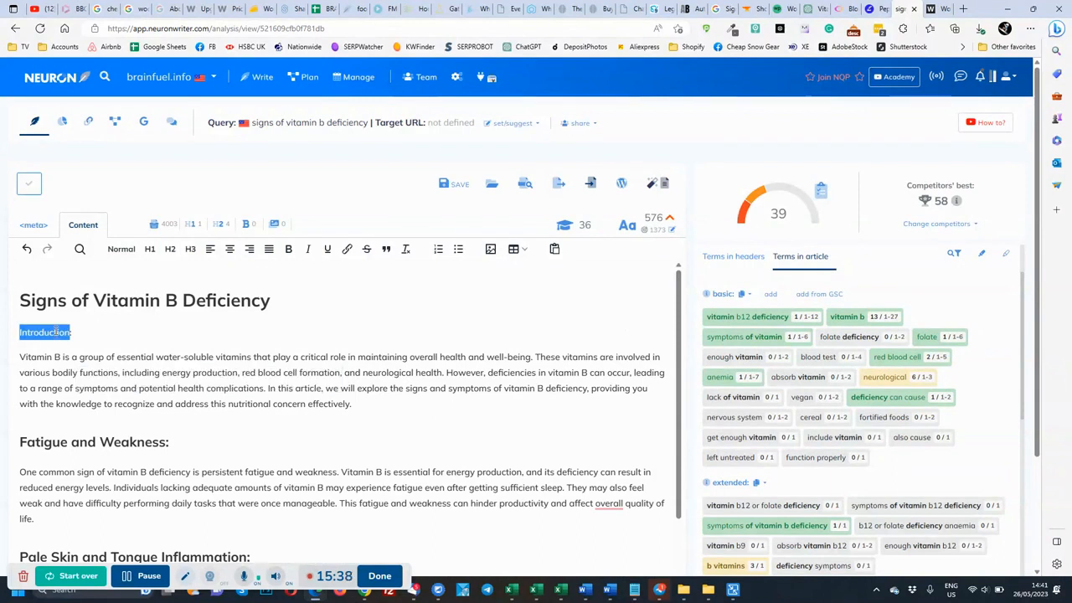
key("BackSpace")
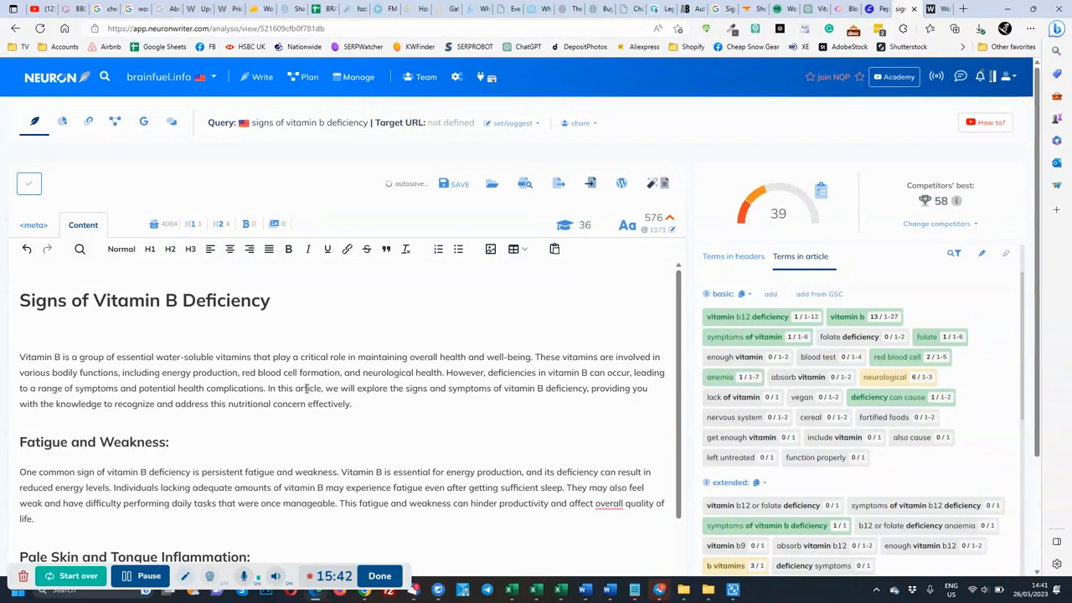
- Examine the ChatGPT article from its introduction to the conclusion, along with its word count
scroll(299, 388, "down", 10)
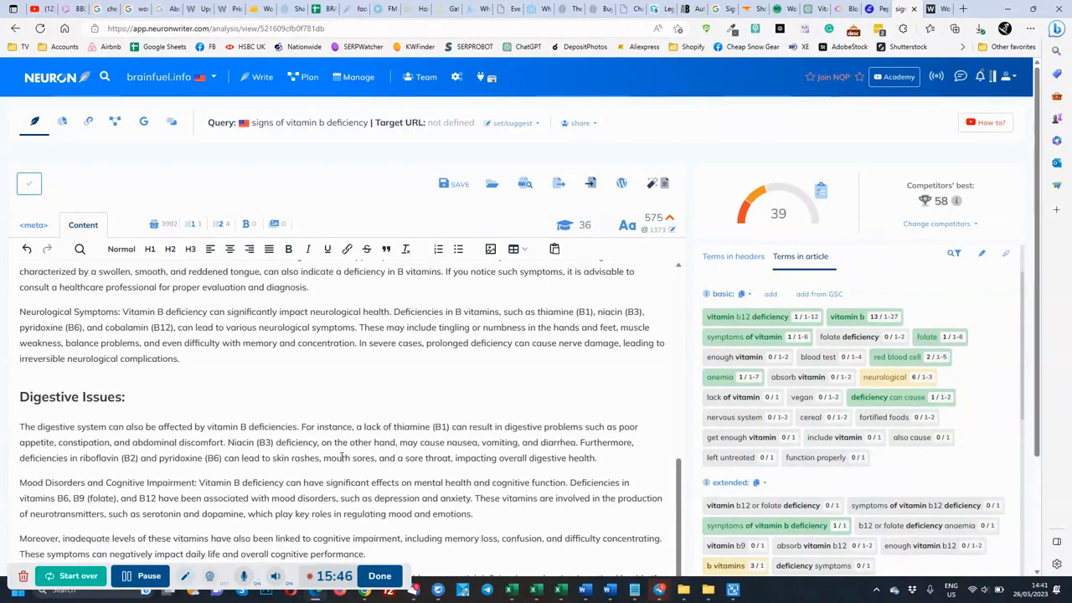
scroll(342, 457, "down", 2)
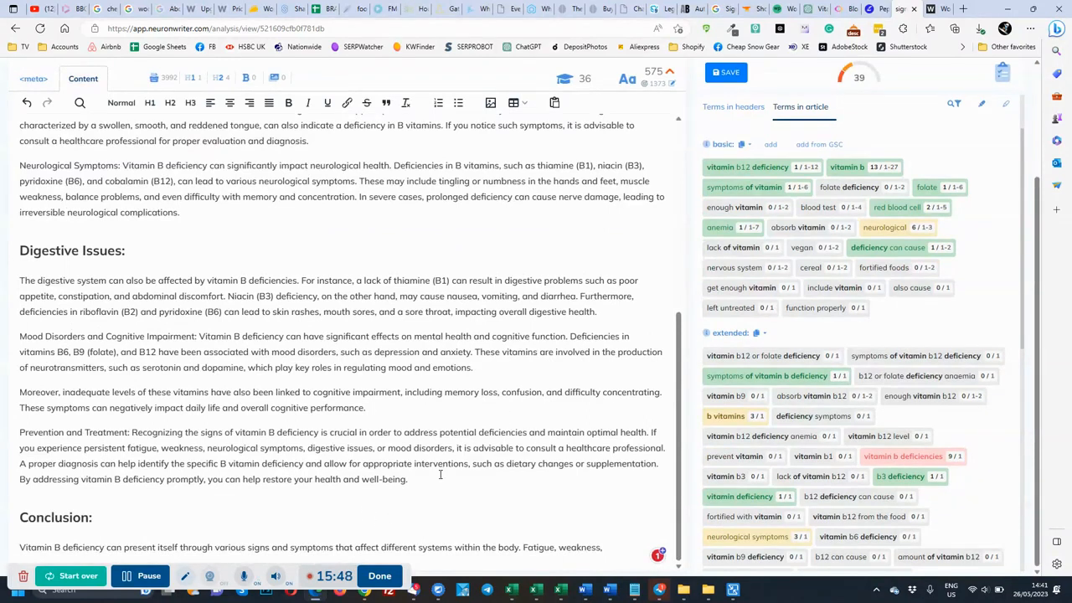
mouse_move(648, 68)
scroll(413, 348, "up", 4)
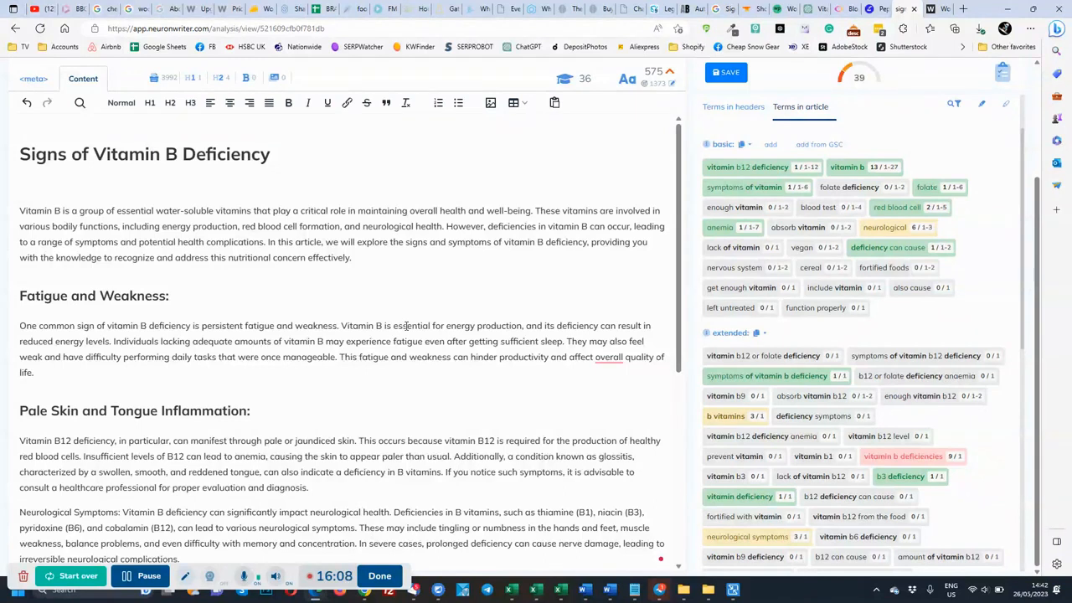
- Switch to Article Forge, review its generated article through "5. Fatigue", and view the Wordplay.ai article for comparison
left_click(754, 9)
scroll(527, 251, "up", 3)
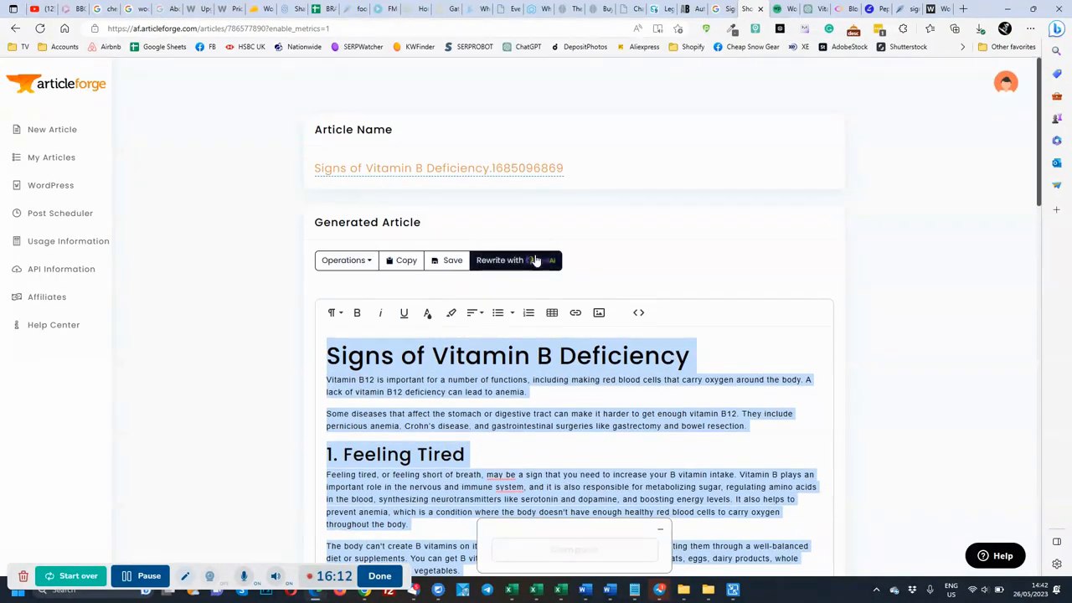
scroll(534, 258, "down", 8)
scroll(534, 258, "down", 6)
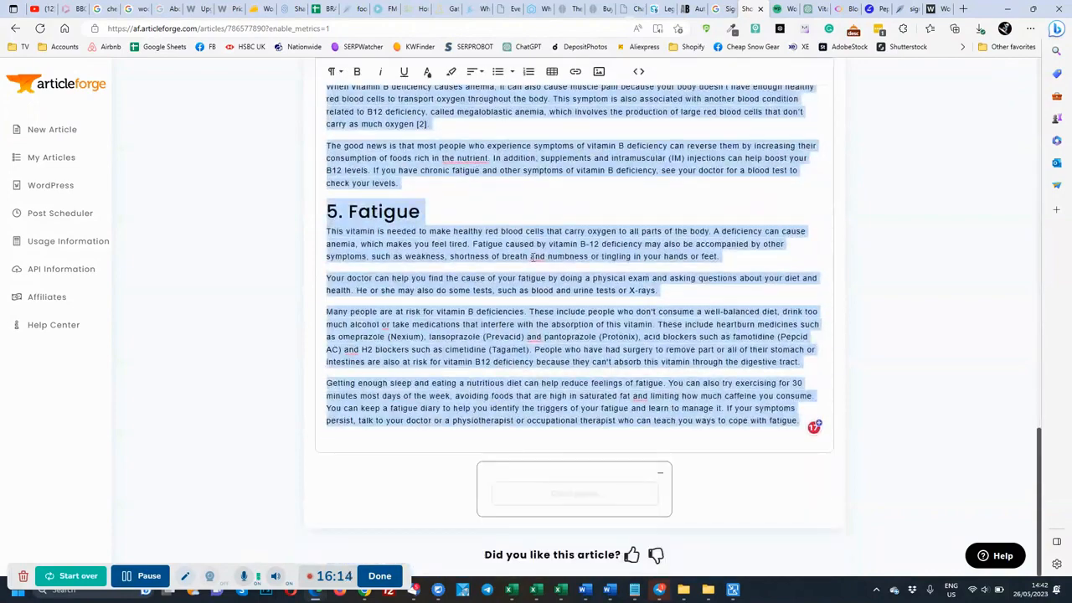
scroll(637, 301, "up", 5)
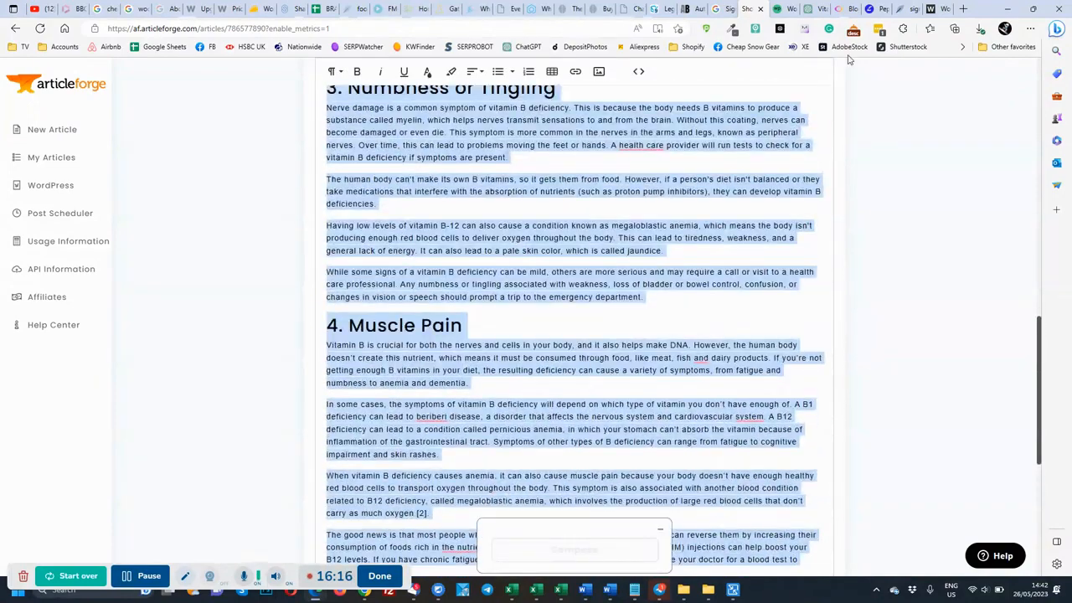
scroll(366, 432, "down", 5)
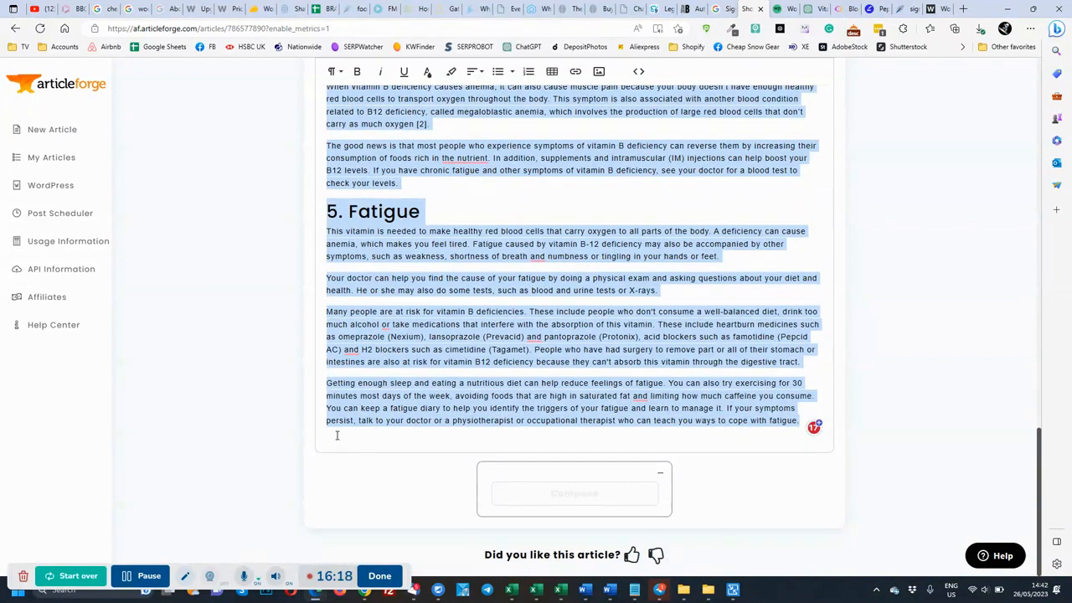
left_click(341, 435)
scroll(574, 430, "up", 5)
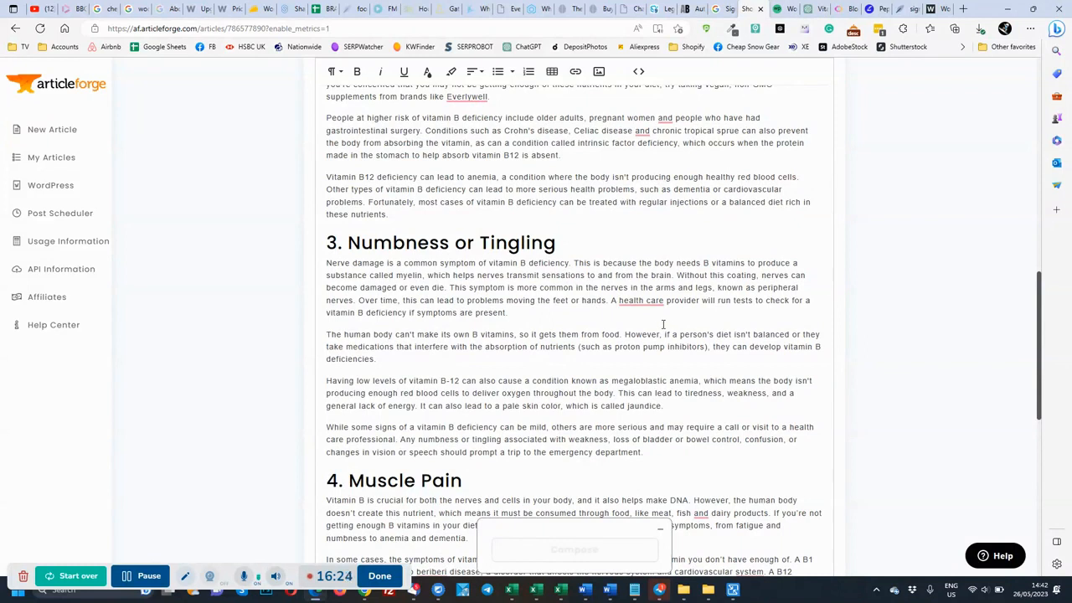
left_click(780, 9)
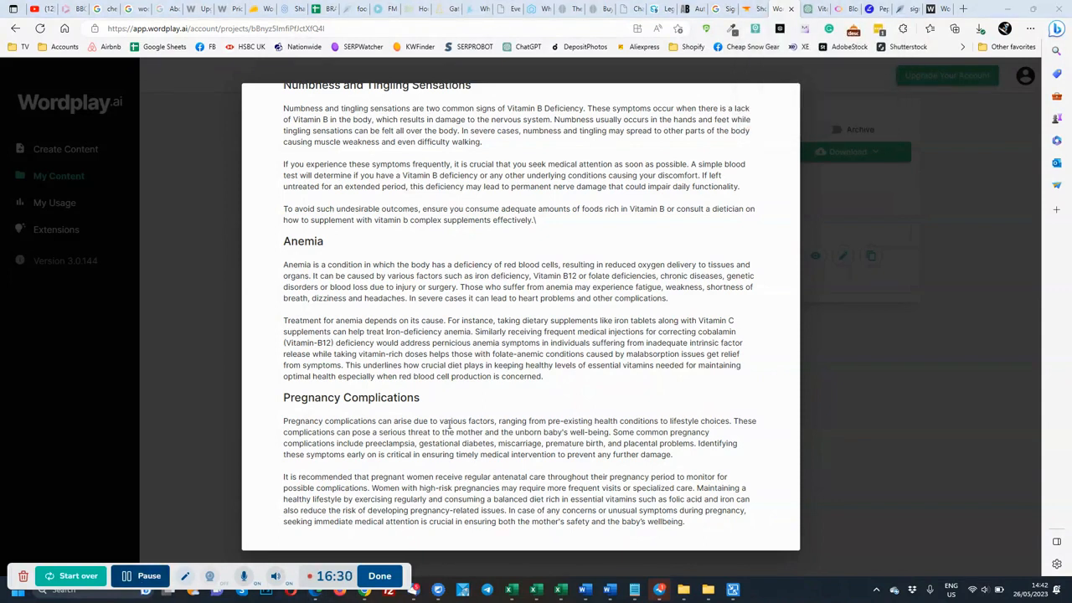
- Switch to ChatGPT and copy the original prompt "Write me a 1500 word article about : Signs of Vitamin B Deficiency"
left_click(819, 8)
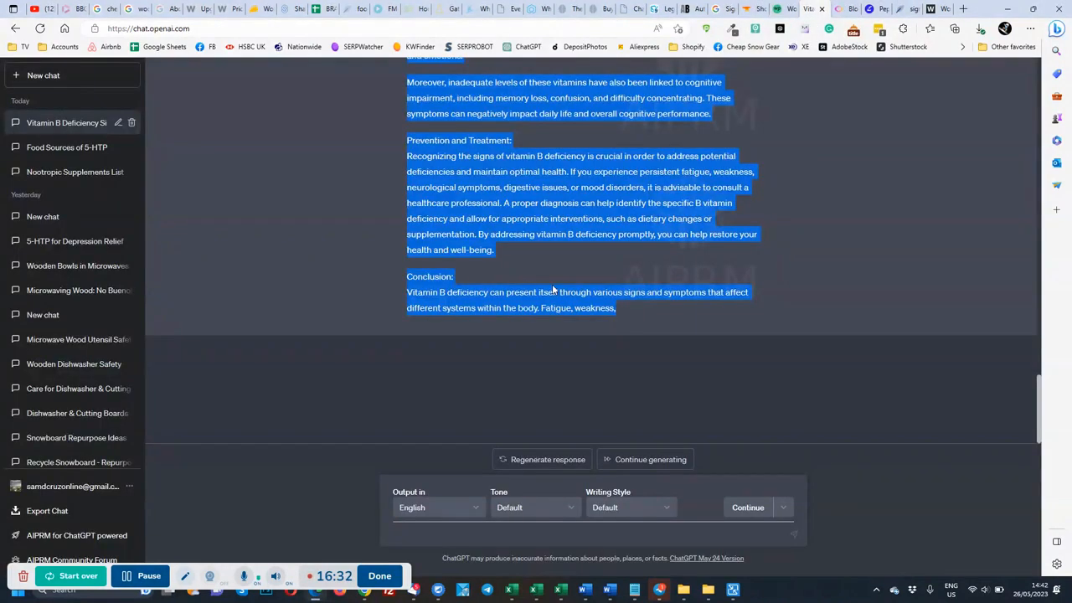
scroll(443, 284, "up", 15)
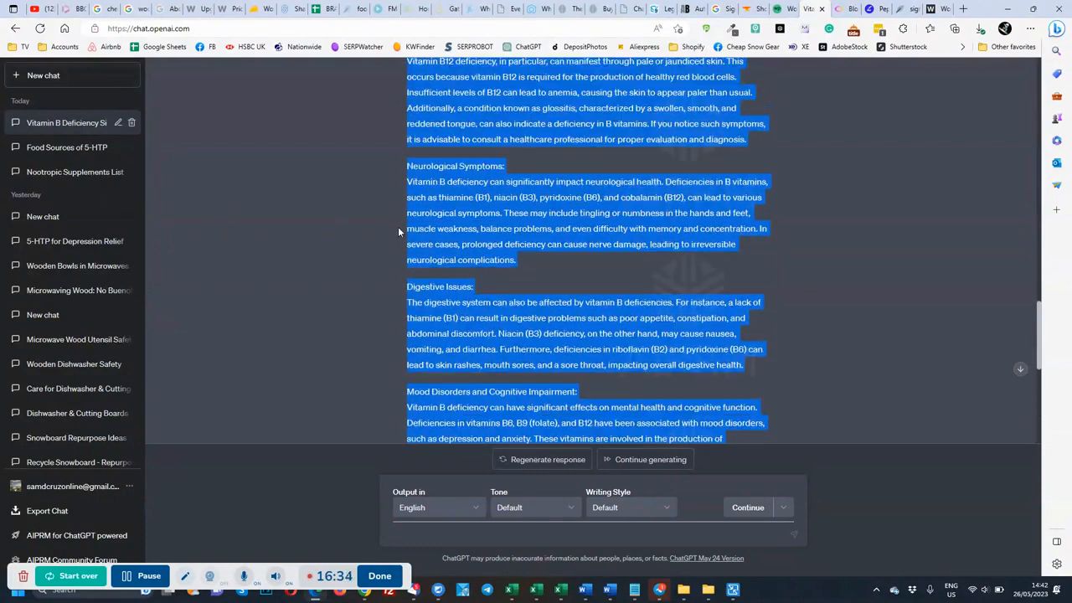
scroll(505, 254, "up", 7)
scroll(536, 327, "down", 4)
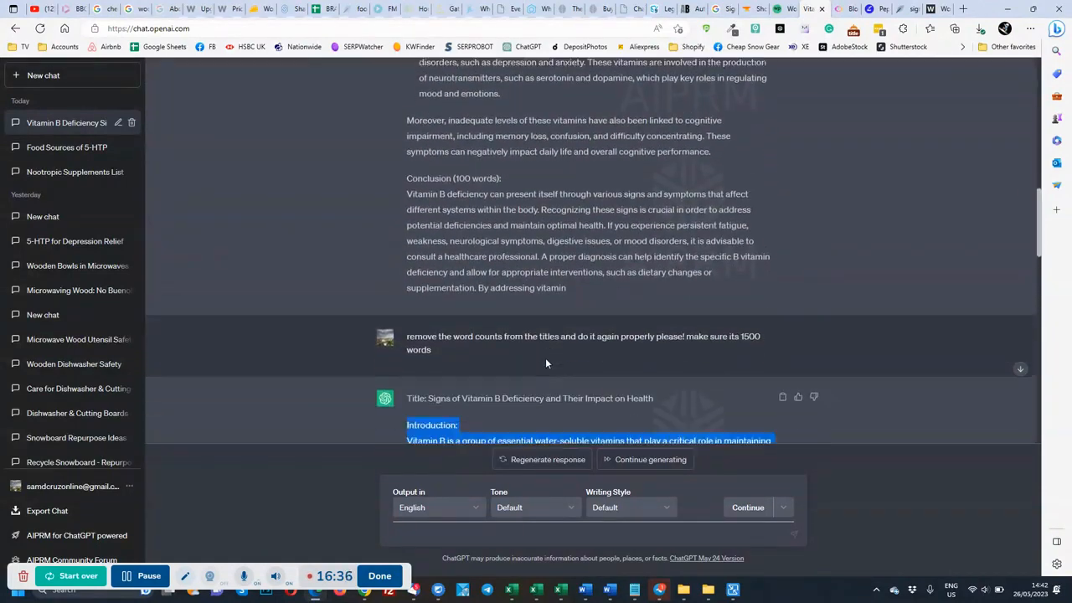
scroll(543, 347, "up", 15)
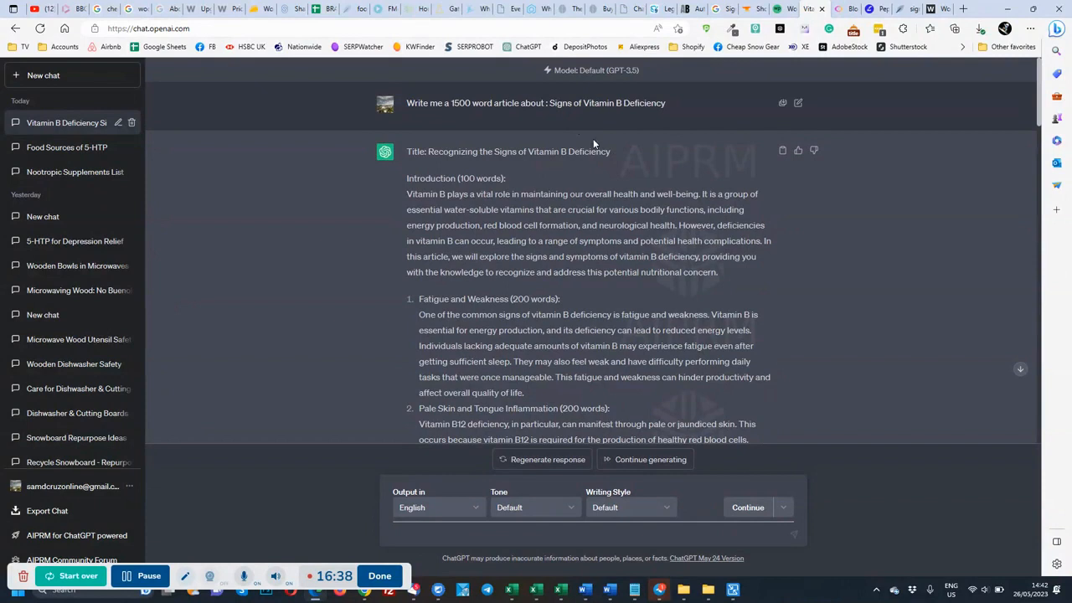
left_click_drag(616, 153, 484, 154)
left_click_drag(407, 102, 665, 100)
key("ctrl+c")
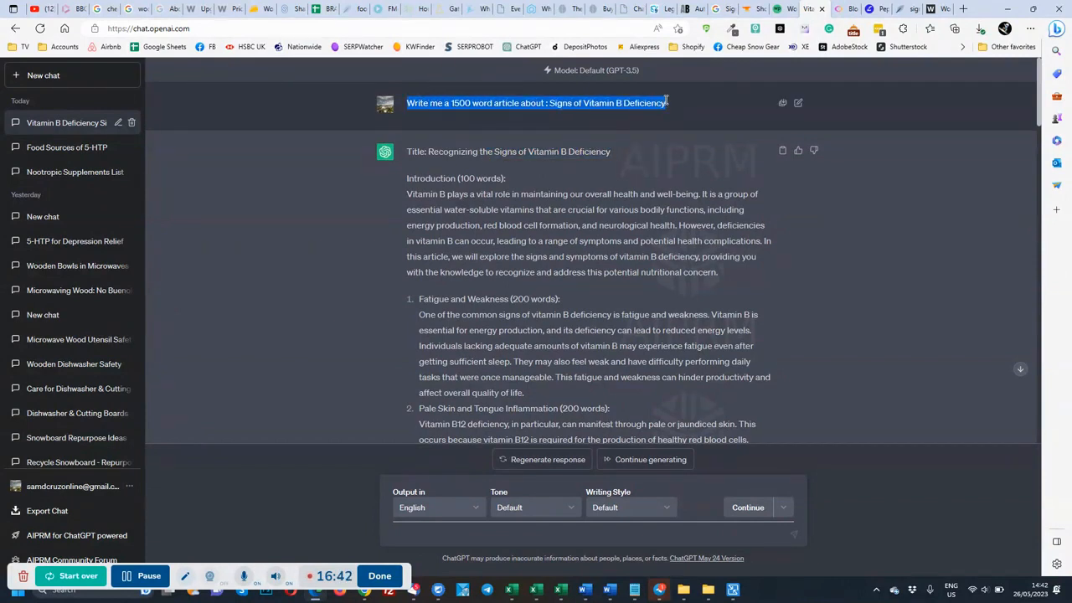
- Start a new chat with the GPT-4 model
left_click(54, 75)
scroll(634, 189, "up", 5)
scroll(635, 125, "down", 1)
scroll(635, 122, "up", 1)
left_click(636, 82)
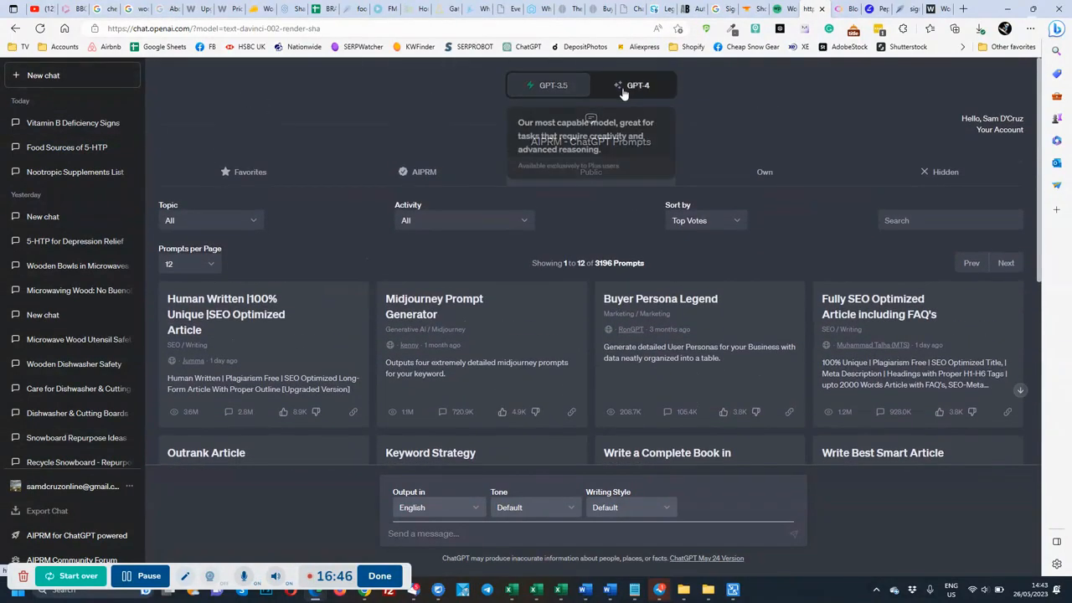
- Send the copied prompt "Write me a 1500 word article about : Signs of Vitamin B Deficiency" in the GPT-4 chat
scroll(556, 442, "down", 4)
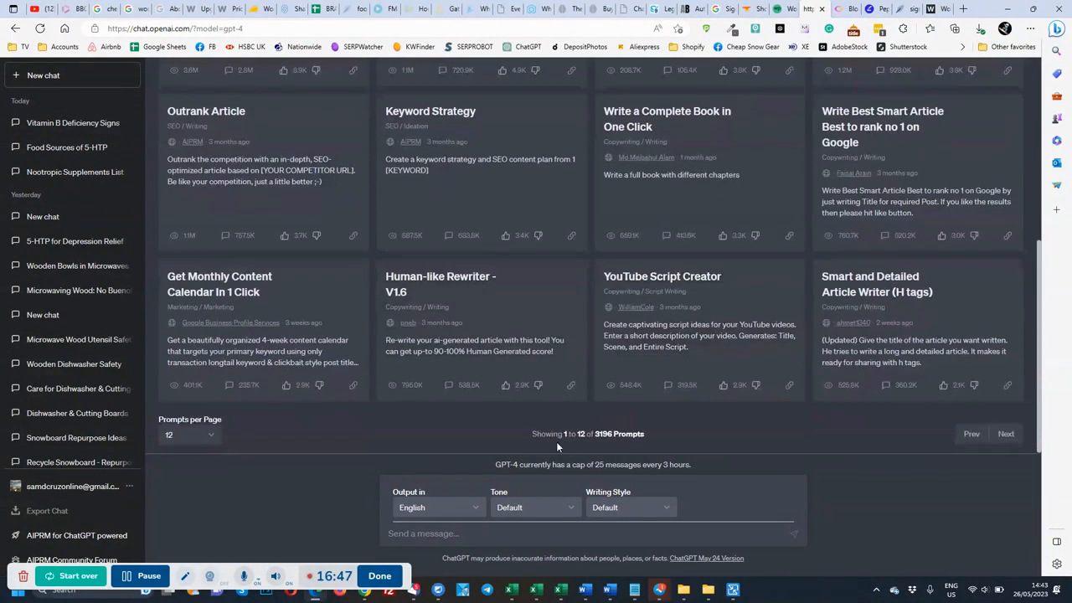
left_click(440, 533)
key("ctrl+v")
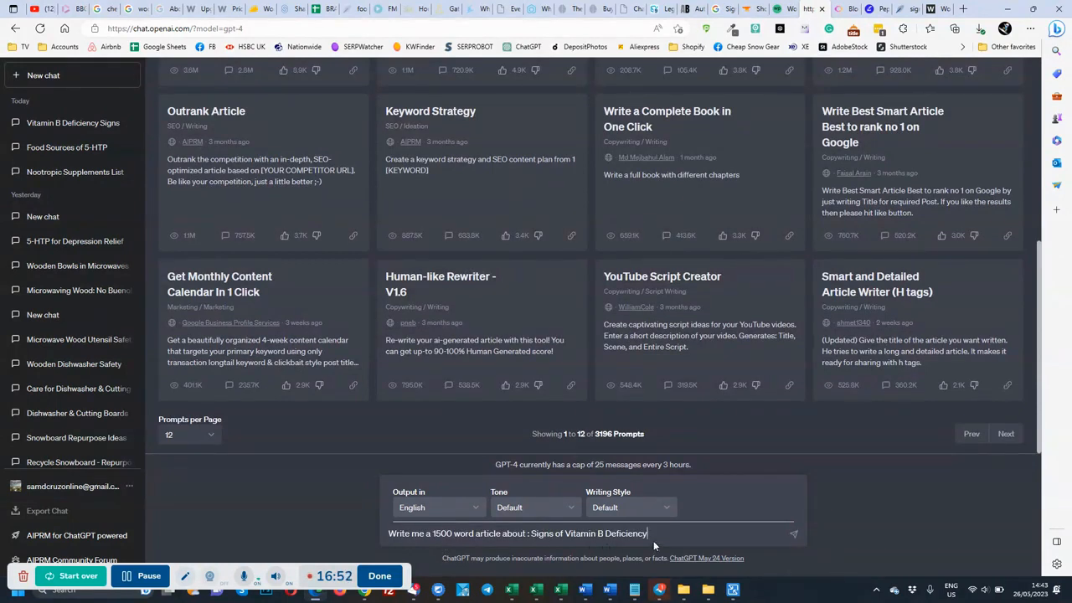
key("Return")
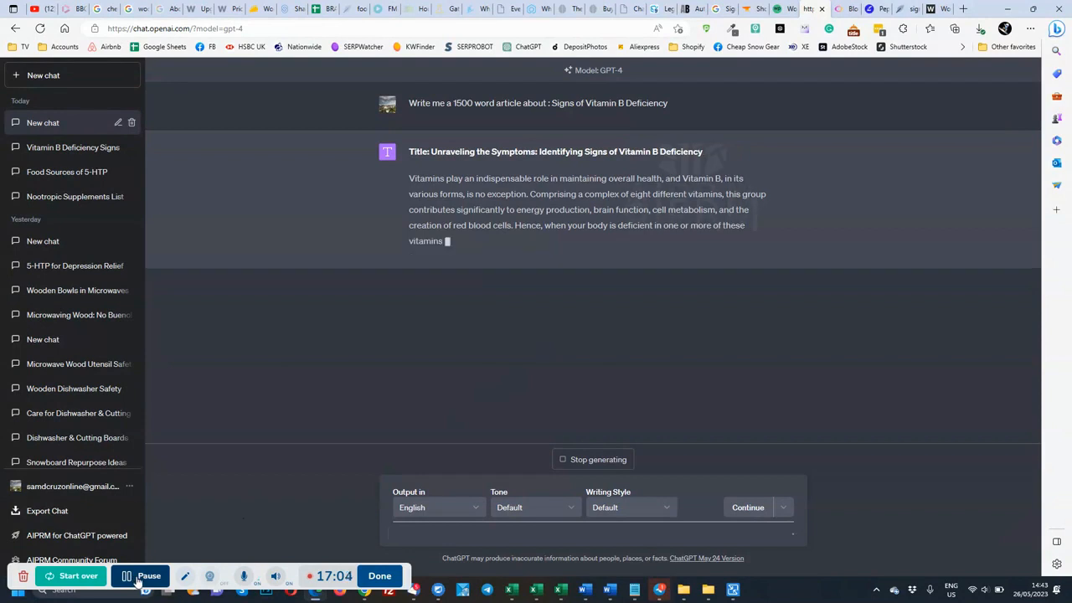
- Review the end of the GPT-4 article, from "7. Digestive Problems" to the section on hair and nails
left_click(149, 576)
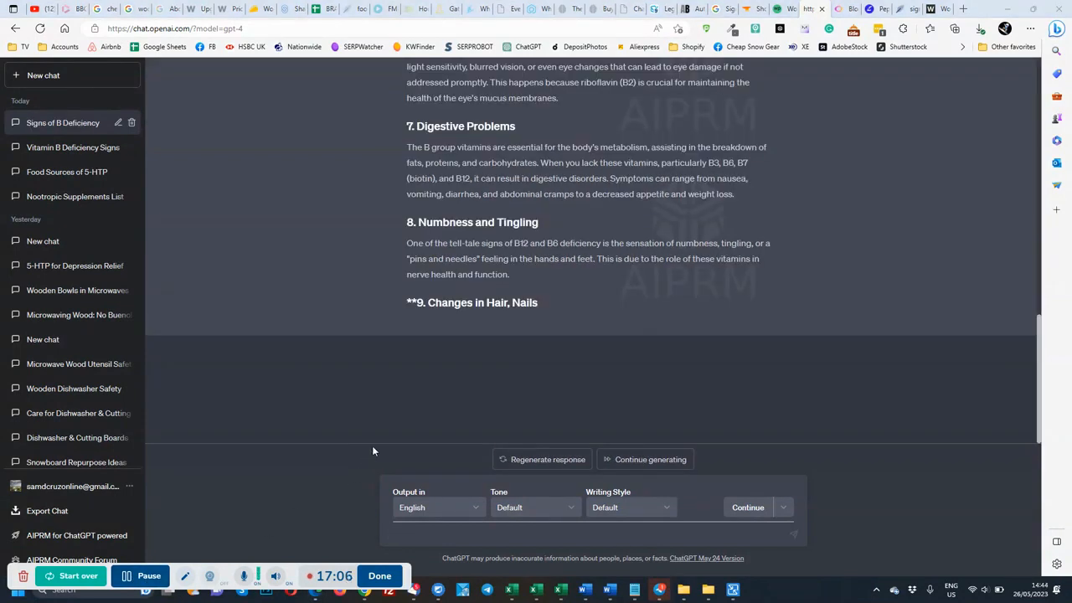
scroll(488, 405, "up", 3)
scroll(488, 406, "down", 3)
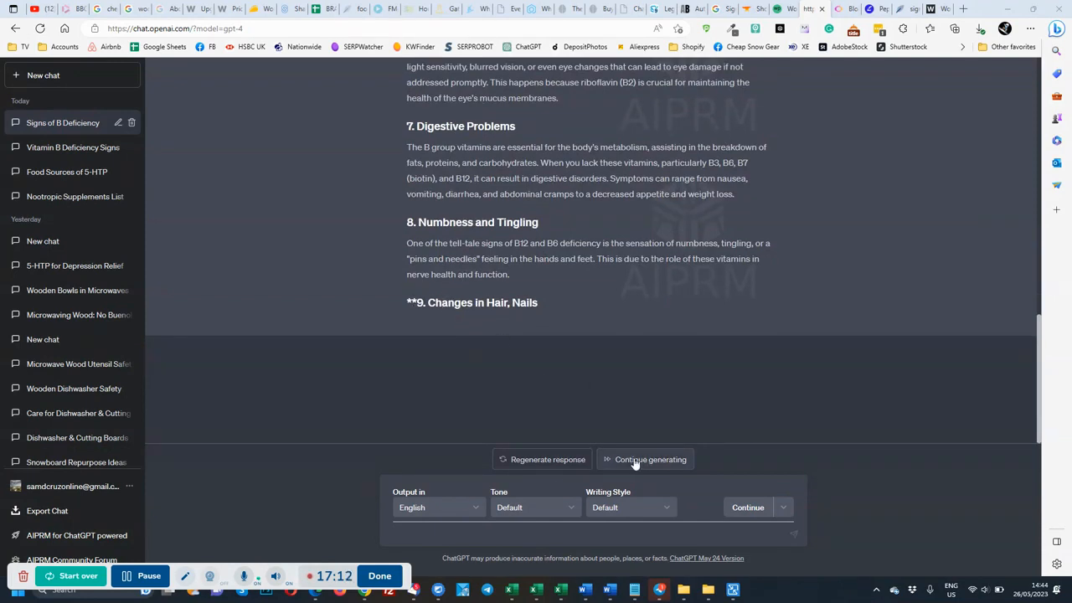
- Continue generating the GPT-4 article to its end and look through it from the title to the closing paragraph
left_click(633, 457)
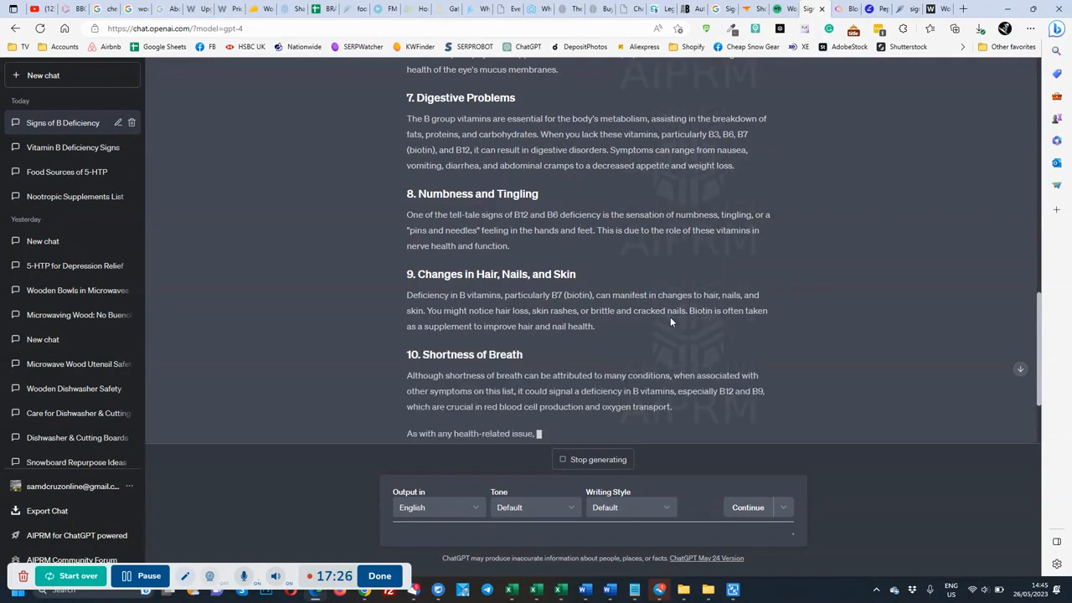
scroll(670, 326, "down", 2)
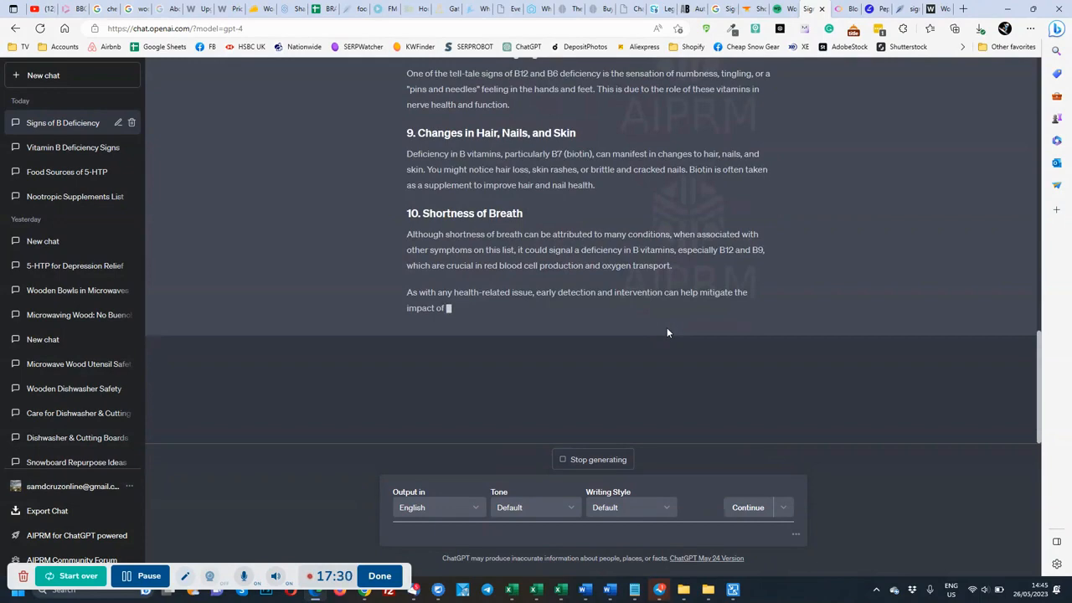
scroll(666, 333, "up", 12)
scroll(667, 332, "up", 2)
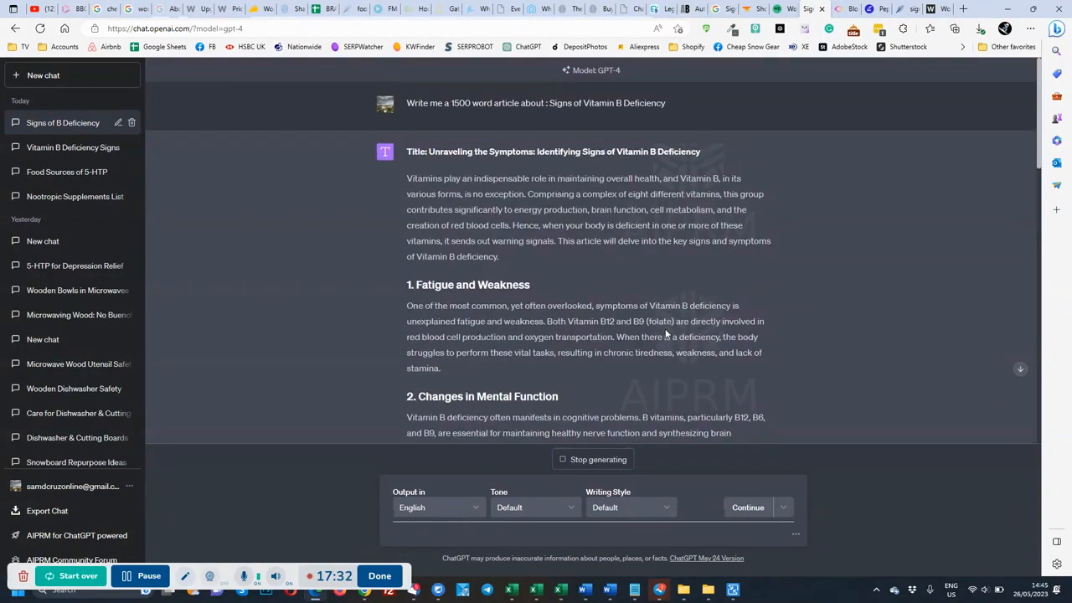
scroll(393, 173, "down", 13)
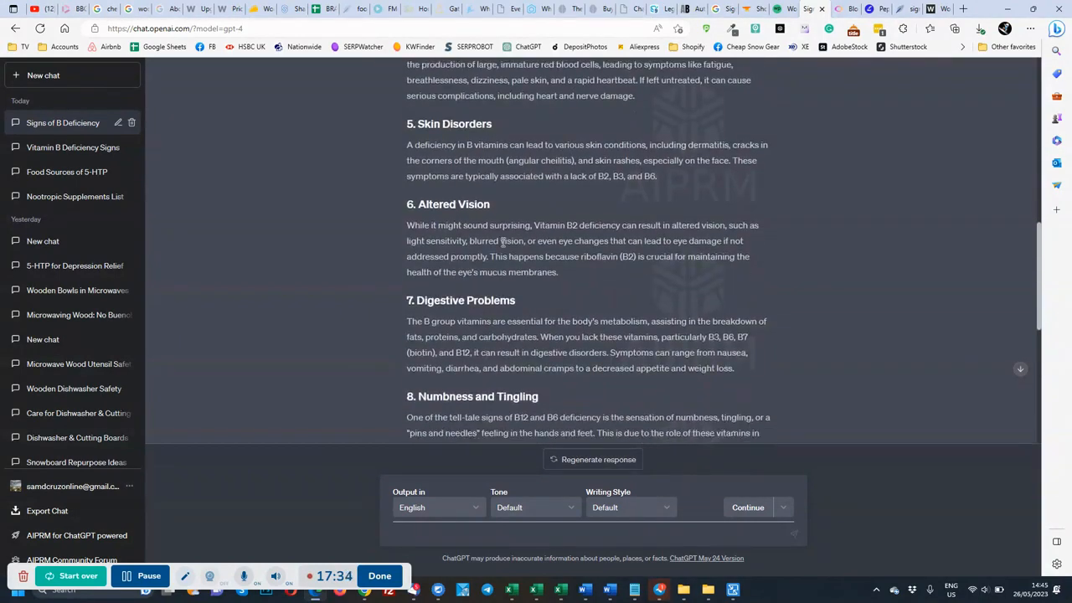
scroll(501, 246, "down", 2)
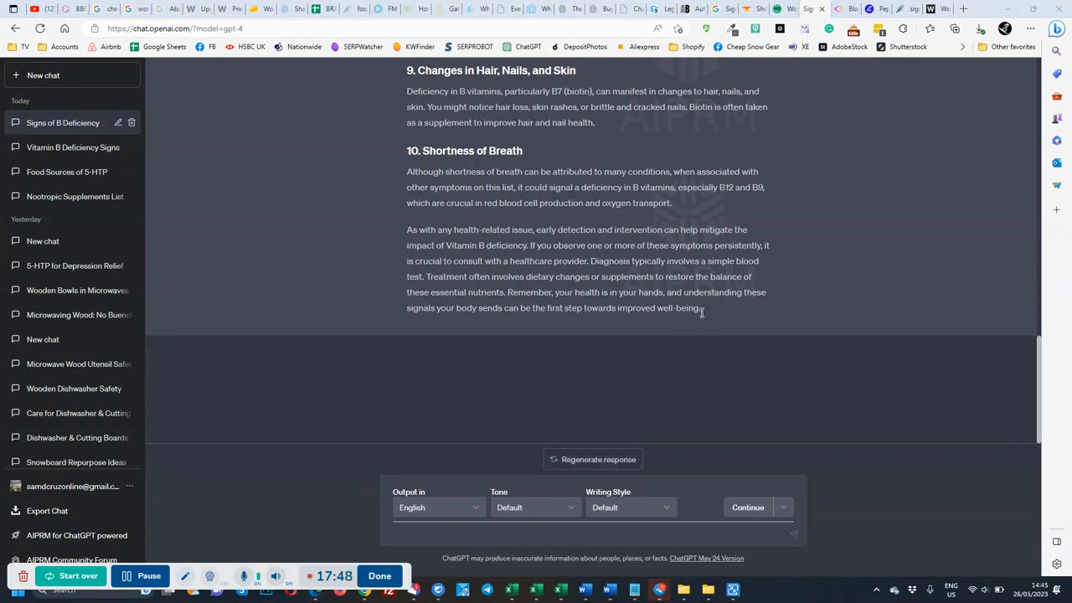
- Copy the GPT-4 article's body and use it to replace the text below the "Signs of Vitamin B Deficiency" title in NeuronWriter
left_click_drag(704, 311, 407, 180)
key("ctrl+c")
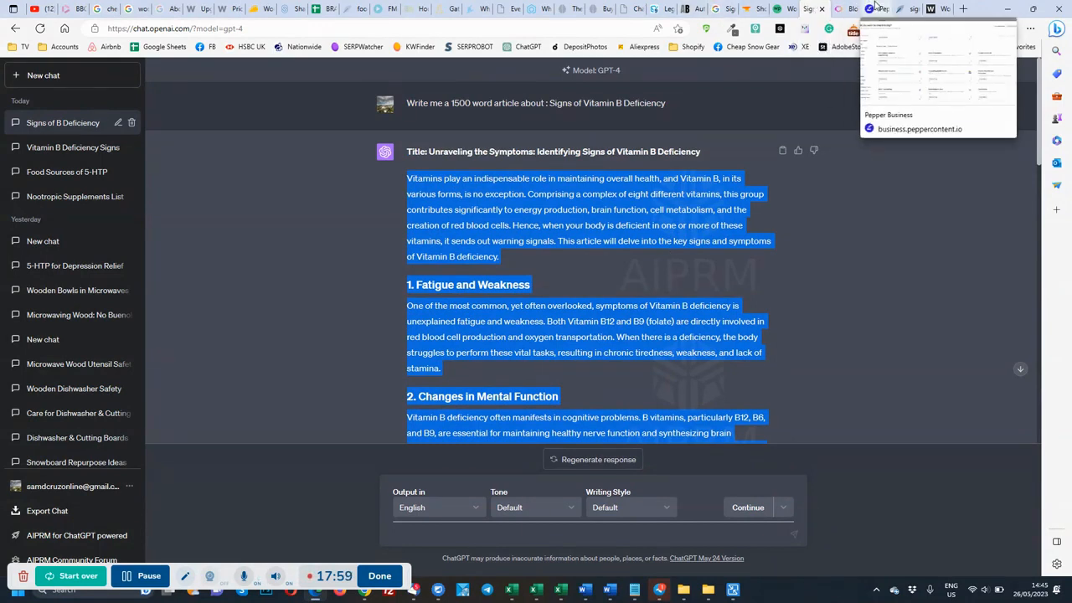
left_click(895, 9)
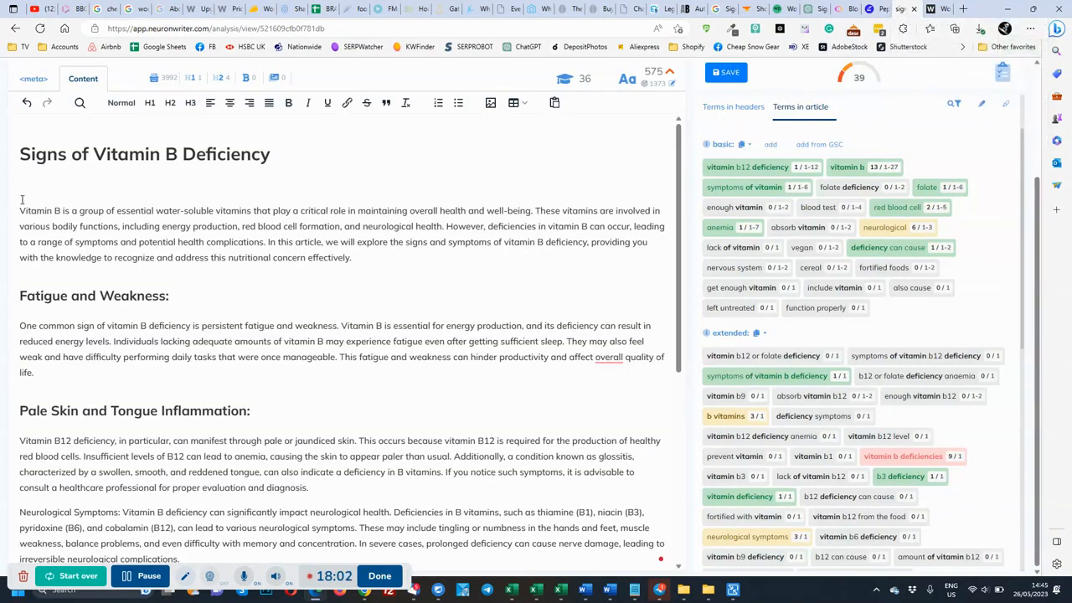
left_click_drag(20, 210, 660, 540)
key("BackSpace")
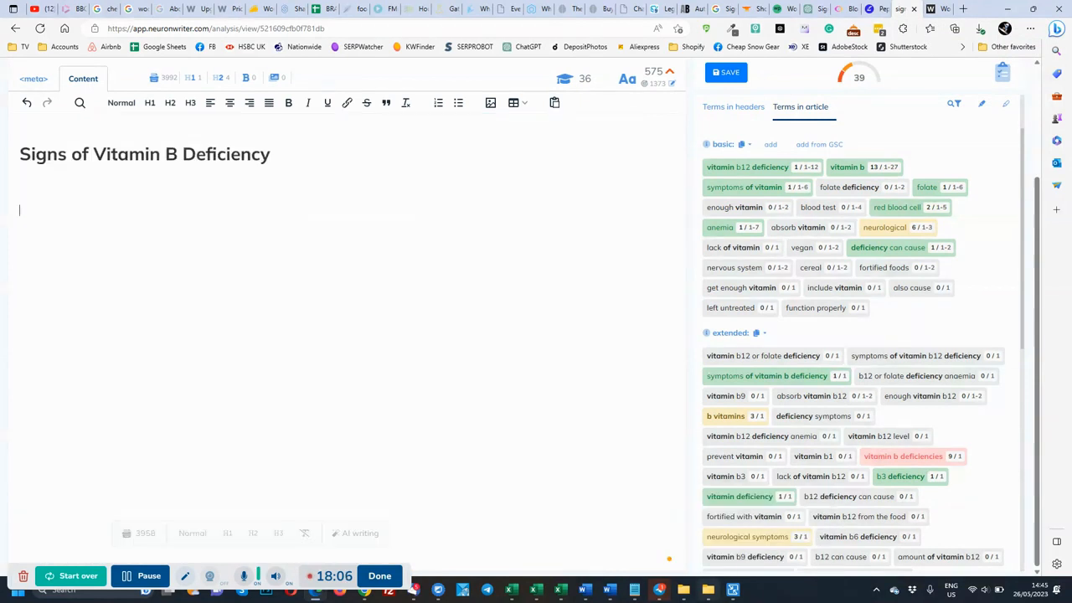
key("ctrl+v")
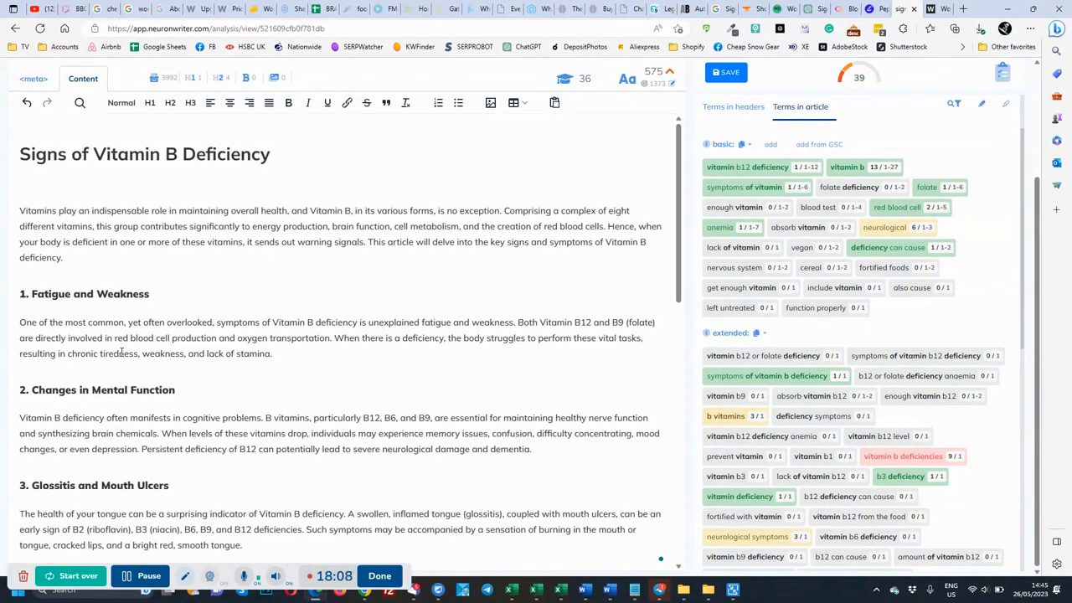
- Format the pasted article's numbered section headings as H2, starting with "1. Fatigue and Weakness" and "2. Changes in Mental Function"
left_click(119, 294)
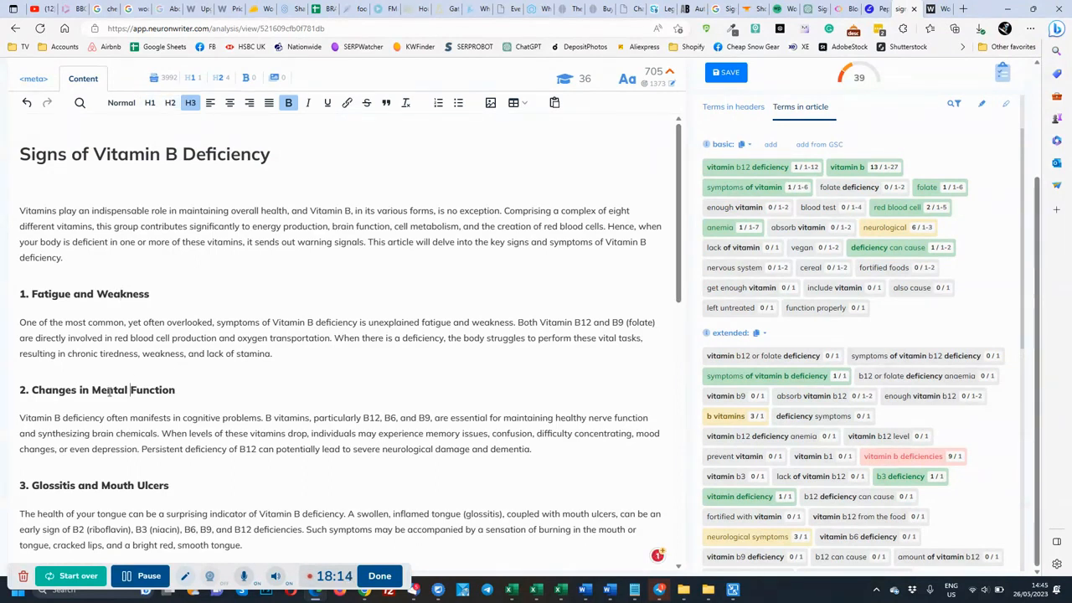
triple_click(109, 391)
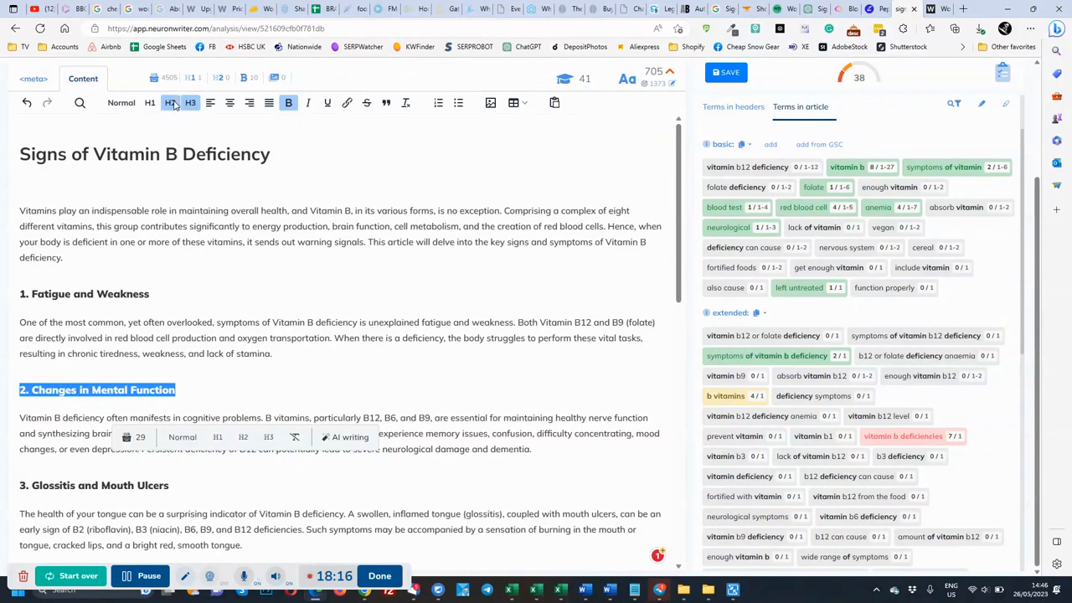
left_click(171, 102)
triple_click(77, 295)
left_click(172, 102)
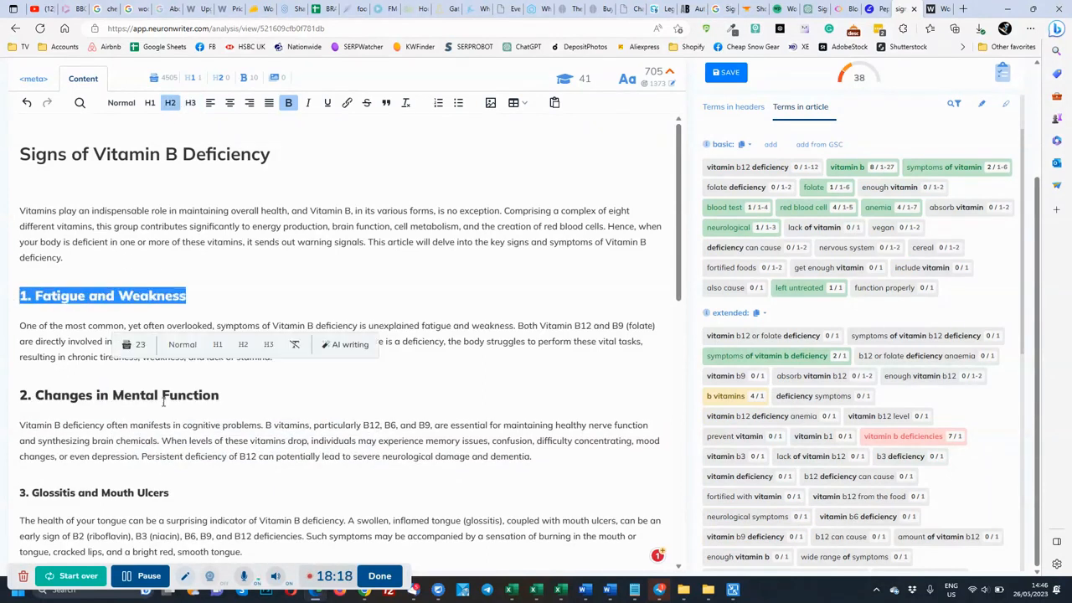
triple_click(114, 494)
left_click(141, 576)
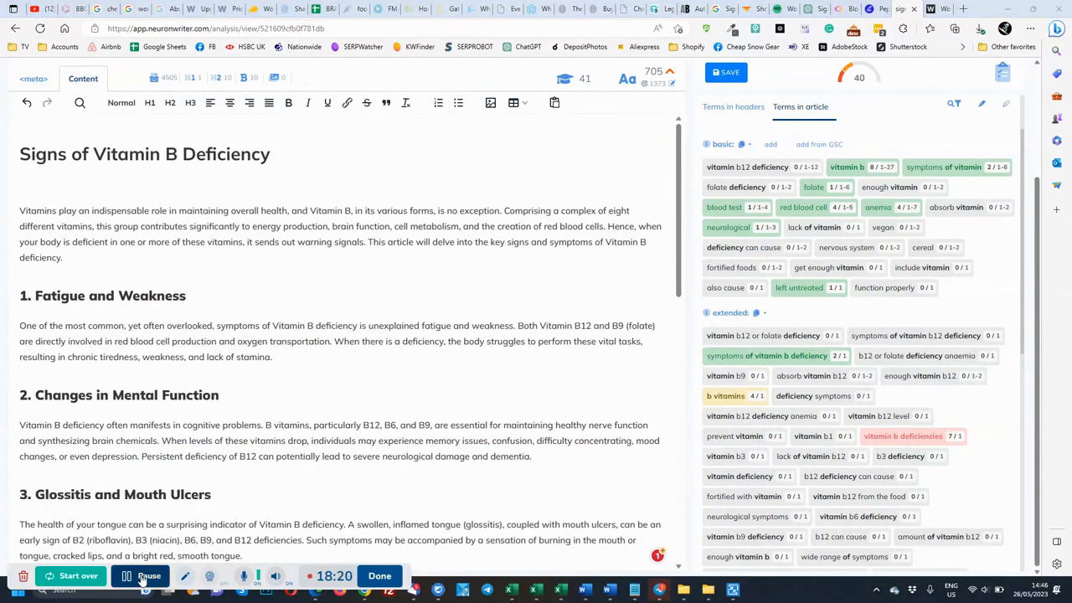
- Review the pasted GPT-4 article's sections and content score, down to "10. Shortness of Breath" and the closing paragraph
scroll(147, 357, "down", 2)
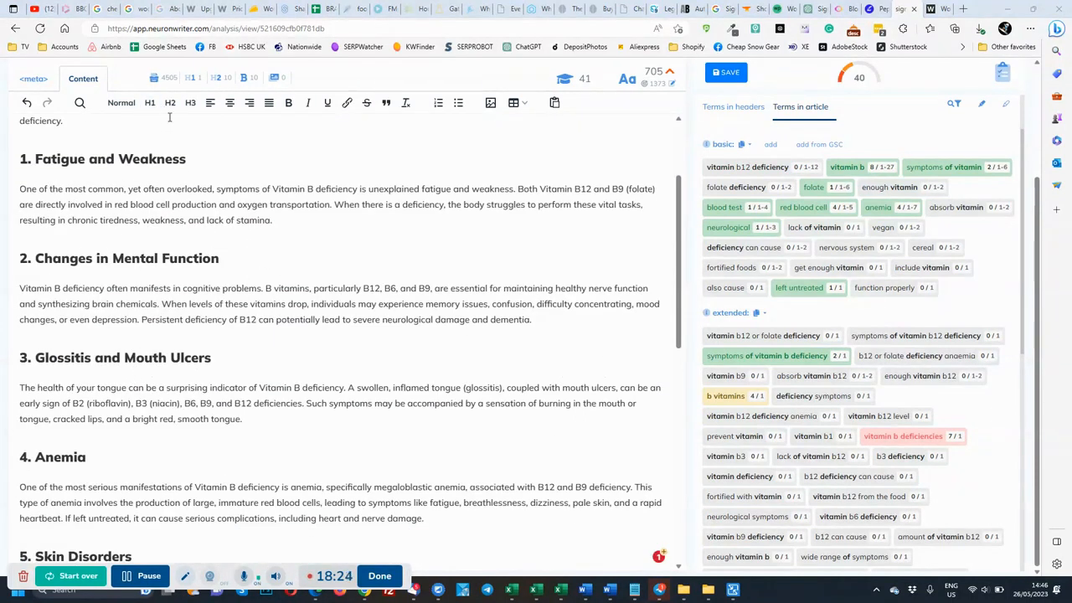
scroll(201, 270, "down", 1)
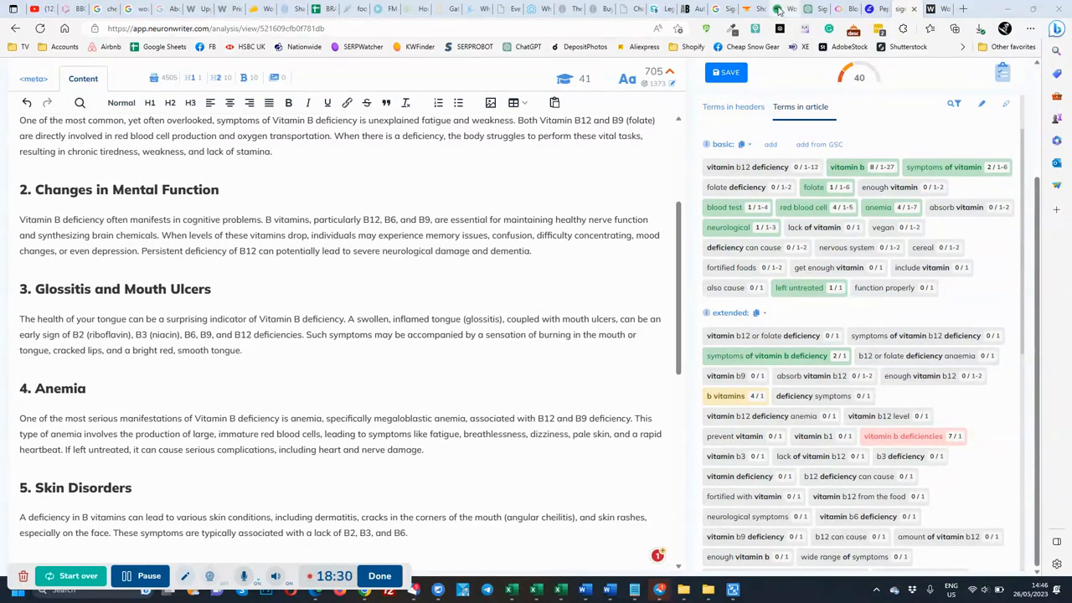
mouse_move(779, 10)
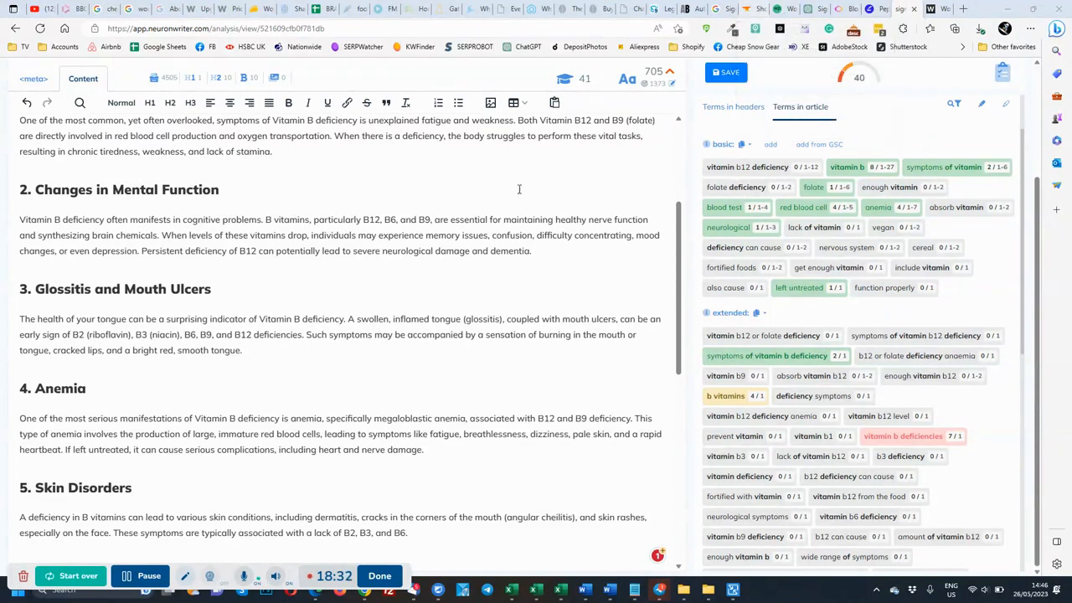
scroll(151, 378, "down", 7)
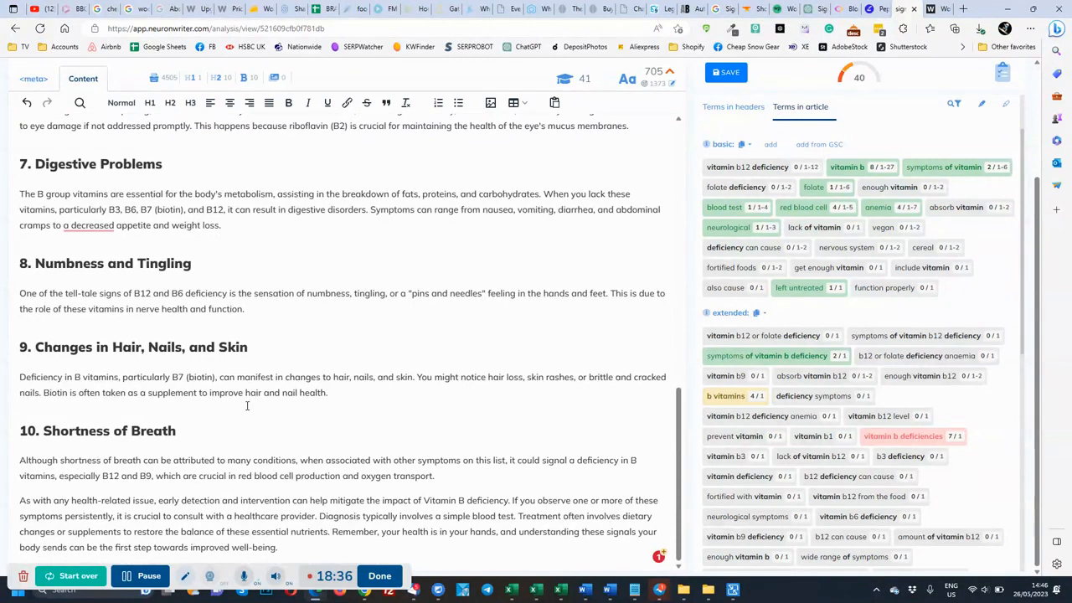
left_click(347, 429)
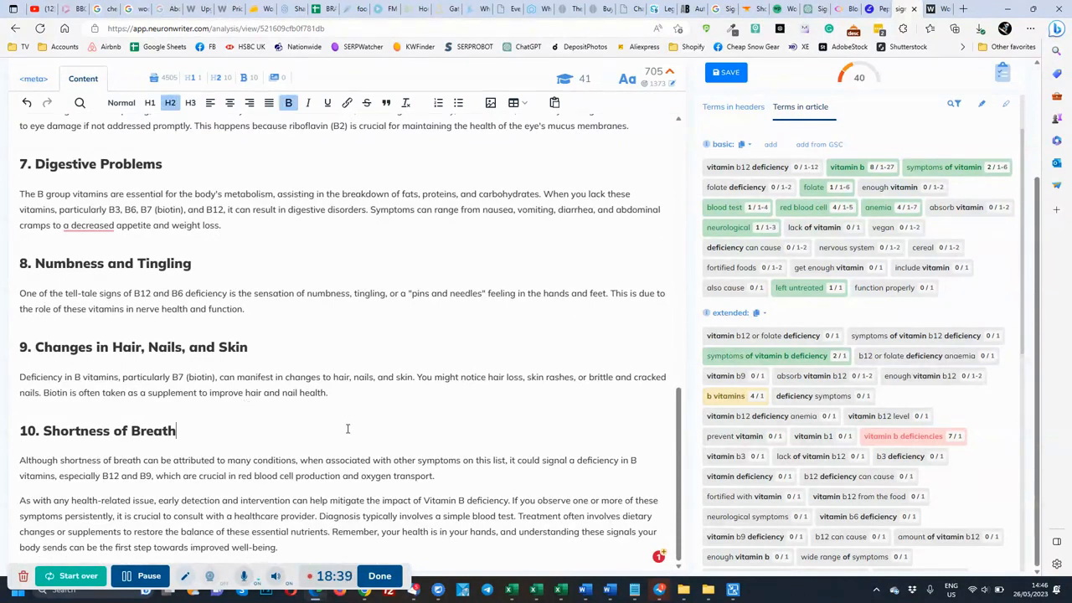
left_click(455, 482)
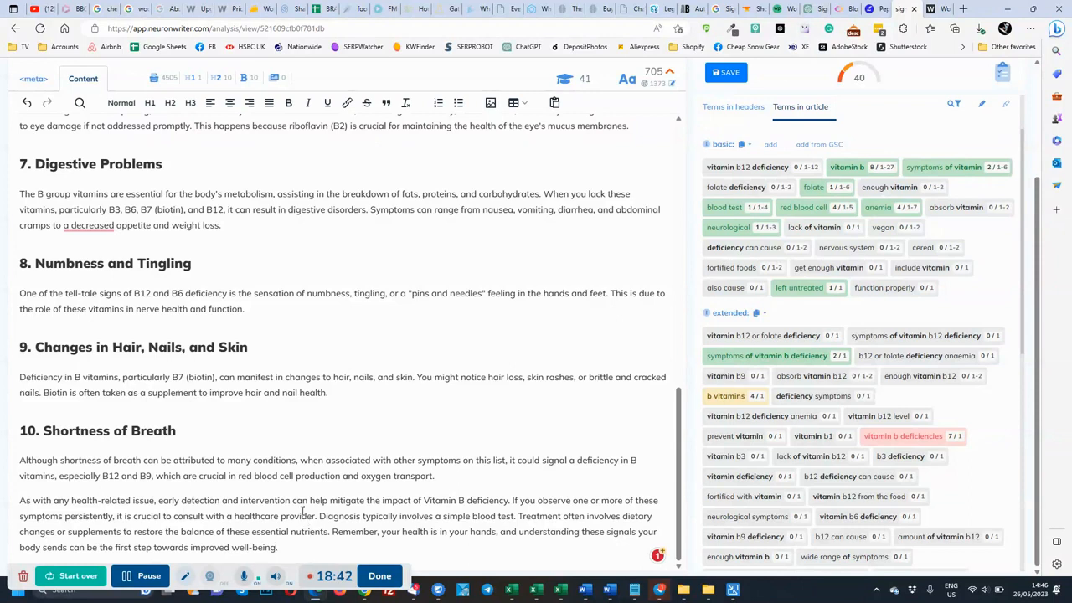
left_click(271, 426)
mouse_move(647, 71)
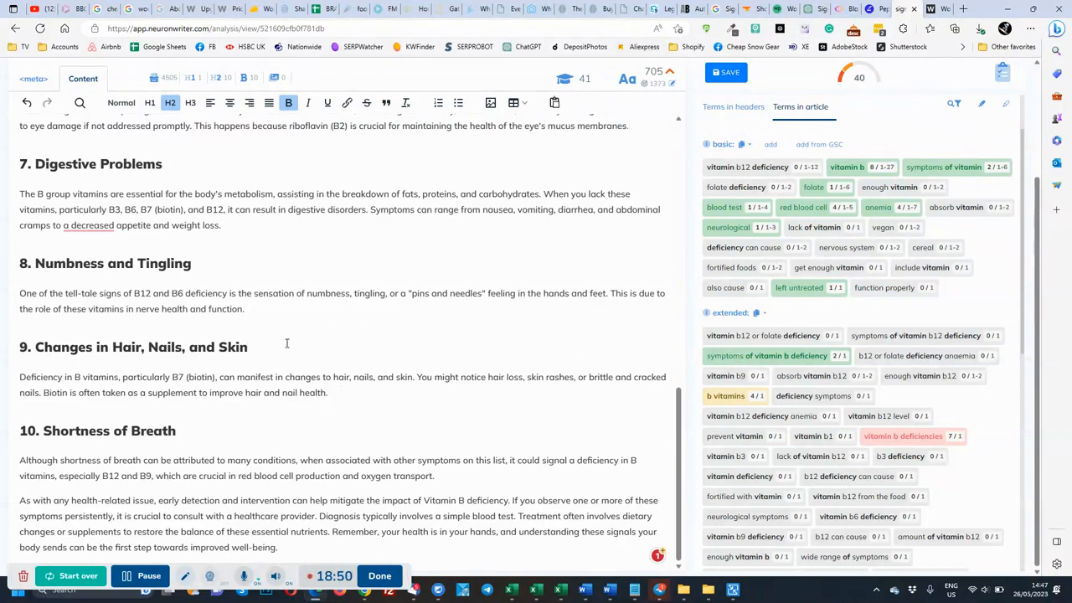
left_click(204, 435)
left_click(302, 546)
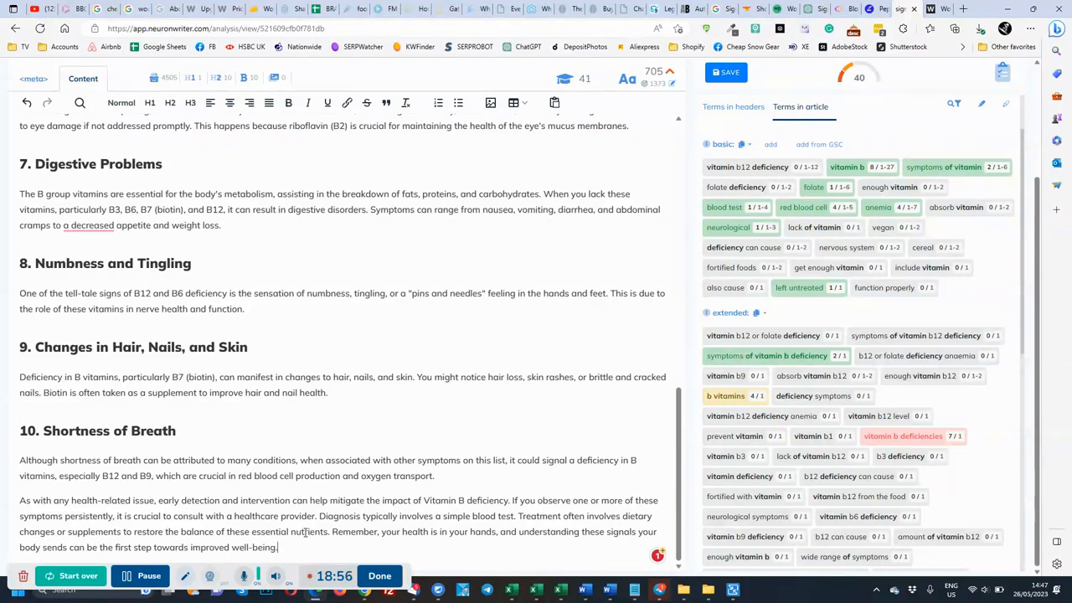
- Compare the GPT-4 article's introduction and early sections with its closing paragraph to judge structure and quality
scroll(541, 449, "up", 20)
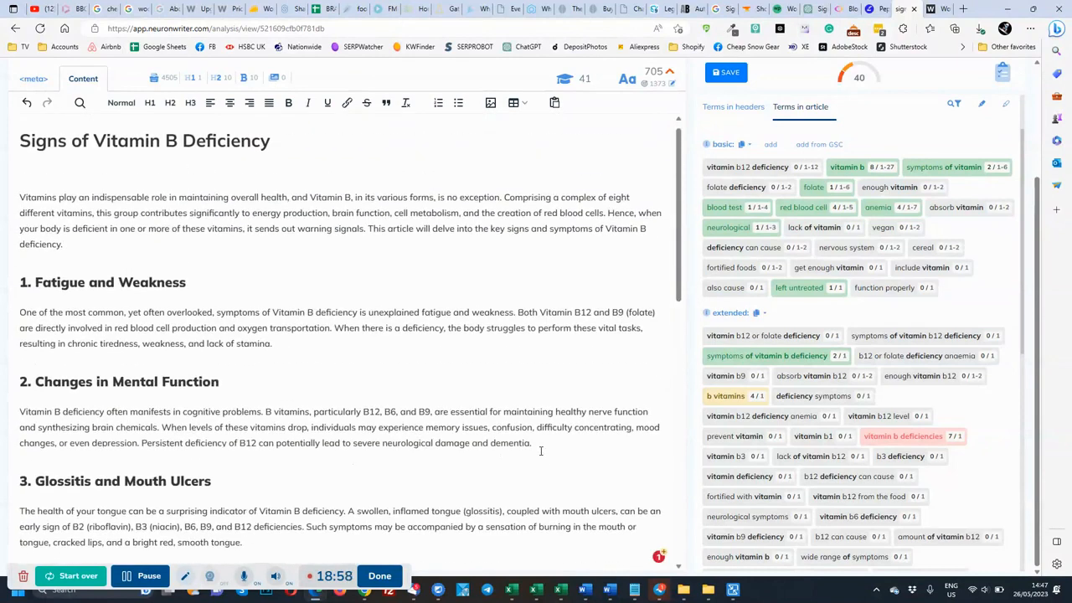
scroll(419, 424, "down", 20)
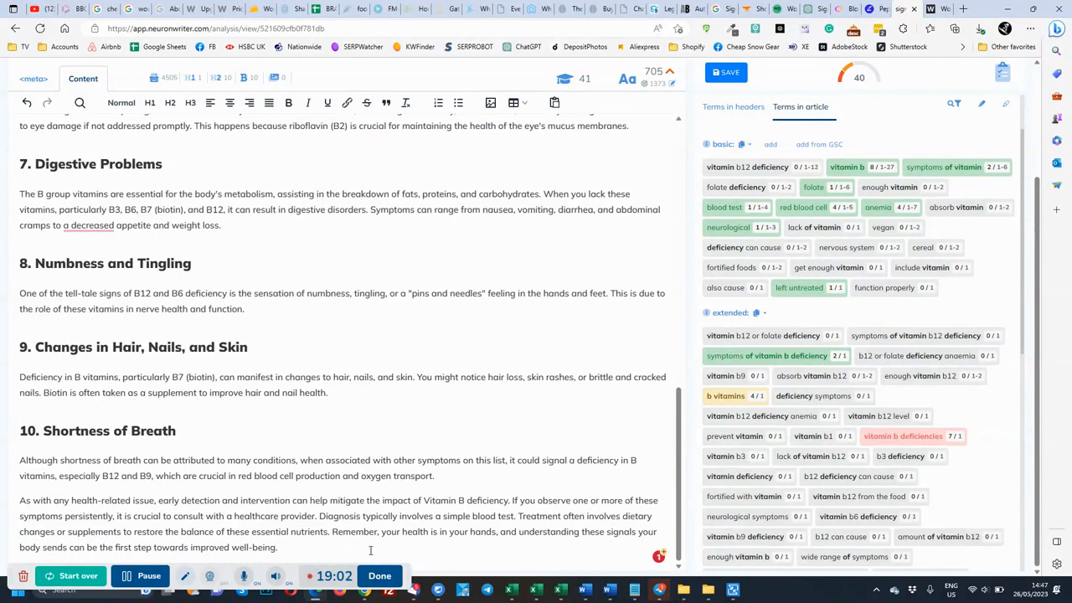
left_click_drag(370, 550, 248, 501)
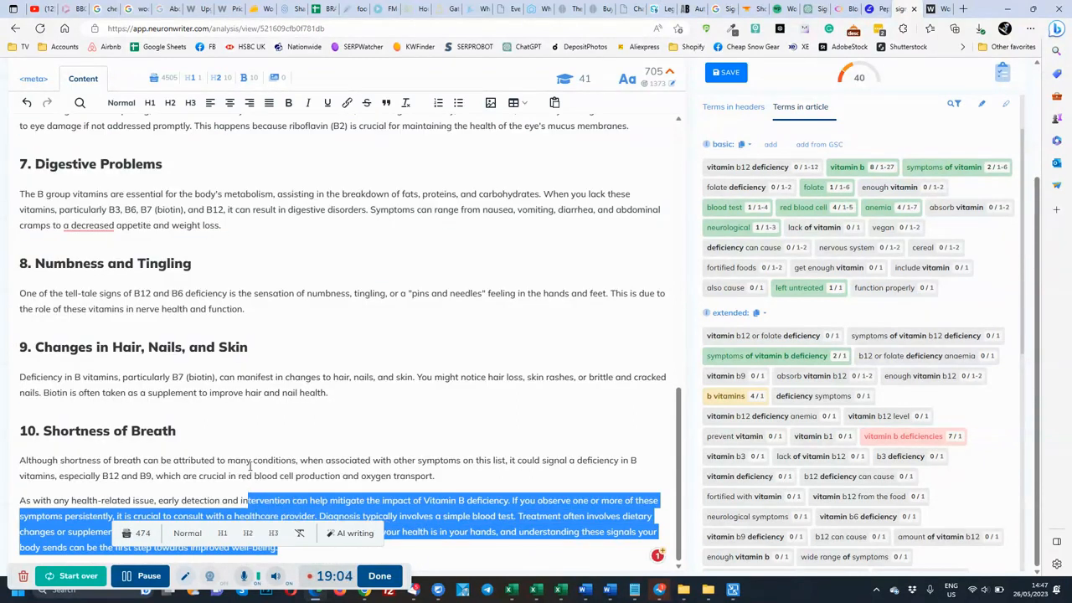
left_click(251, 463)
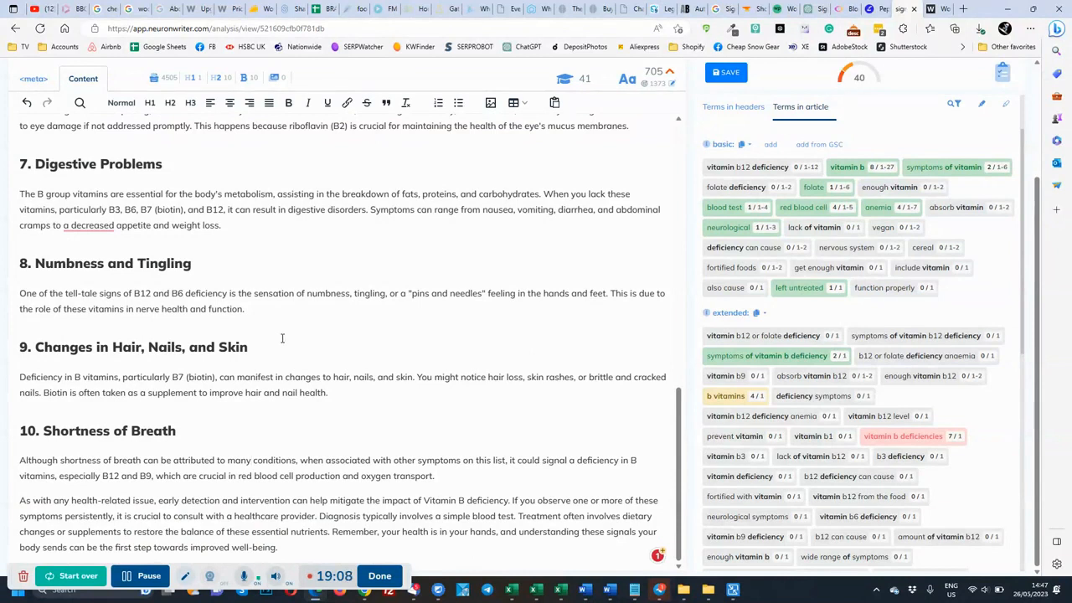
scroll(284, 337, "up", 2)
scroll(287, 336, "down", 2)
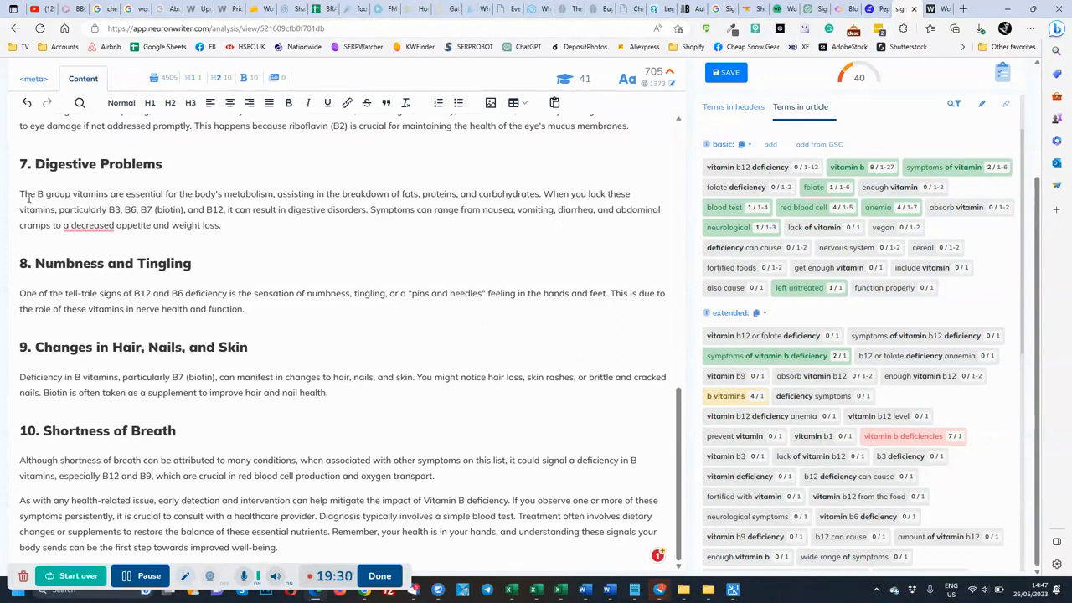
scroll(170, 263, "up", 10)
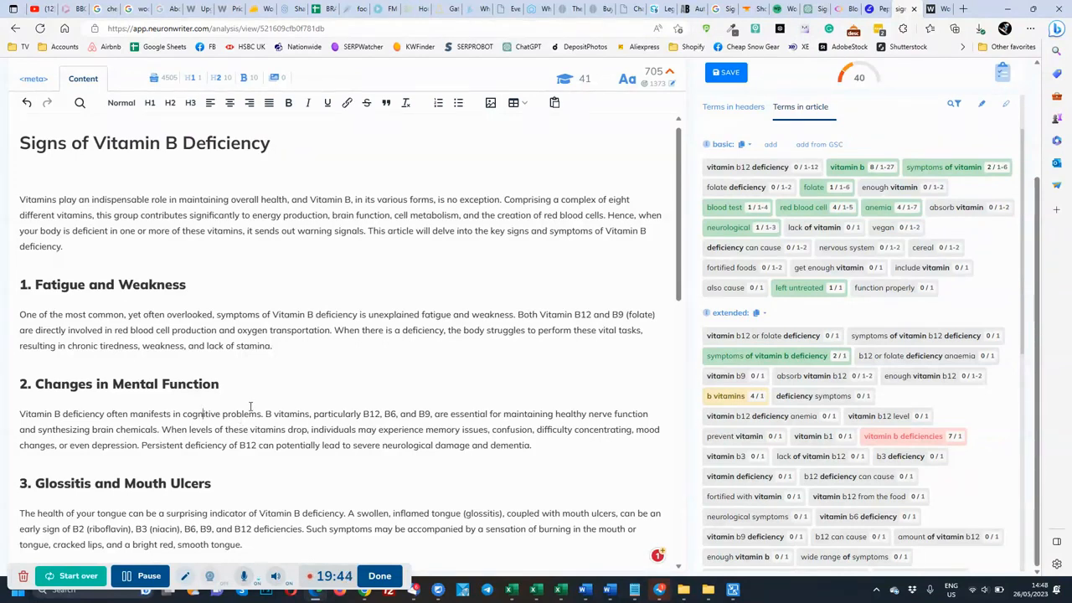
scroll(255, 413, "down", 8)
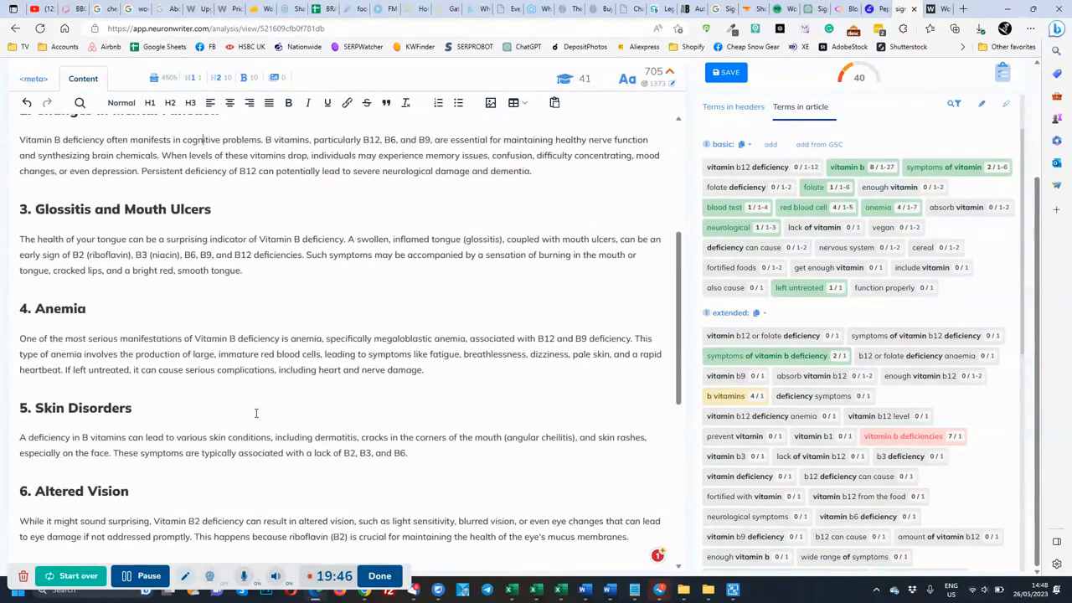
scroll(256, 413, "up", 8)
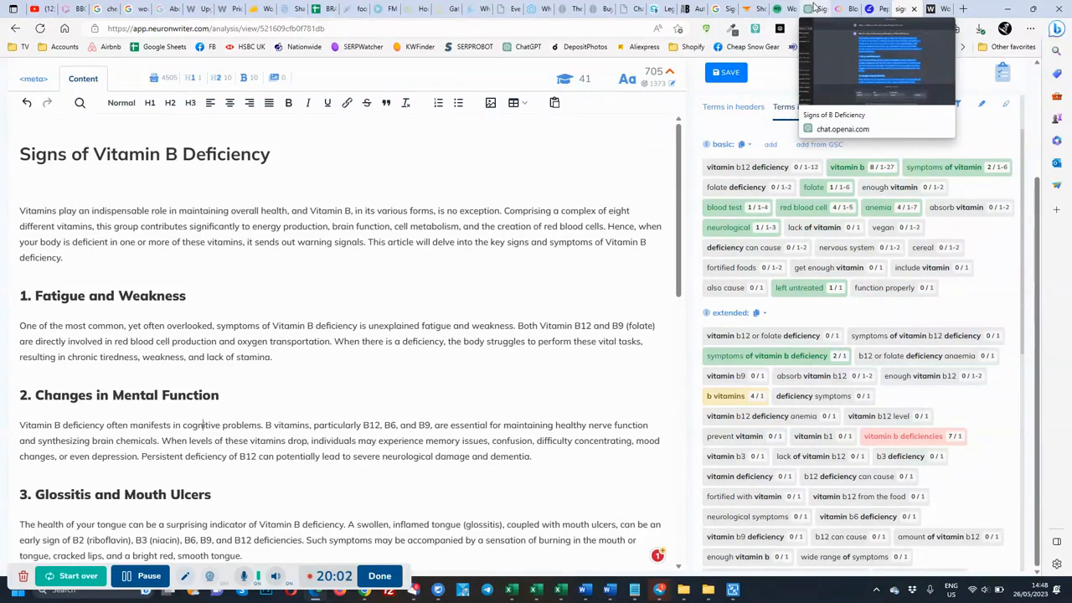
- Switch to Wordplay.ai, review its article back to the introduction, and return to the GPT-4 version in NeuronWriter
left_click(783, 8)
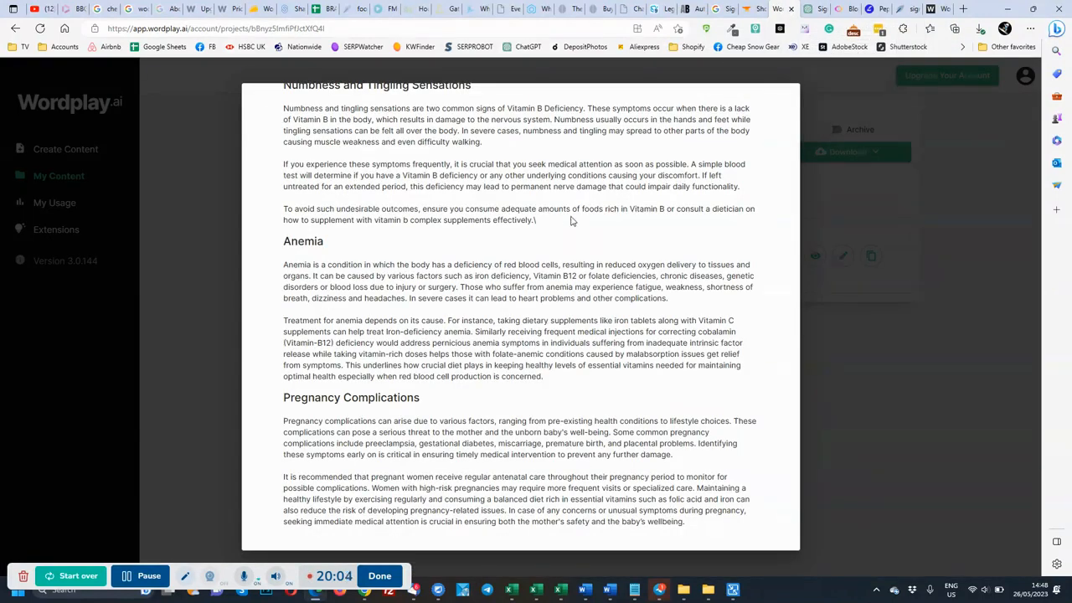
scroll(575, 220, "up", 5)
scroll(575, 220, "up", 5)
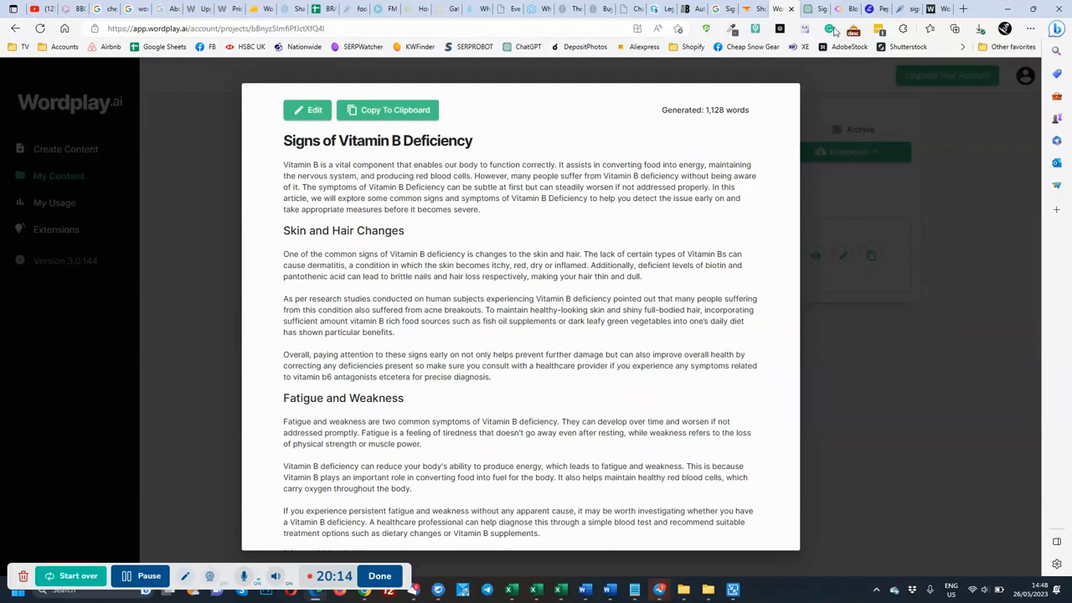
left_click(895, 8)
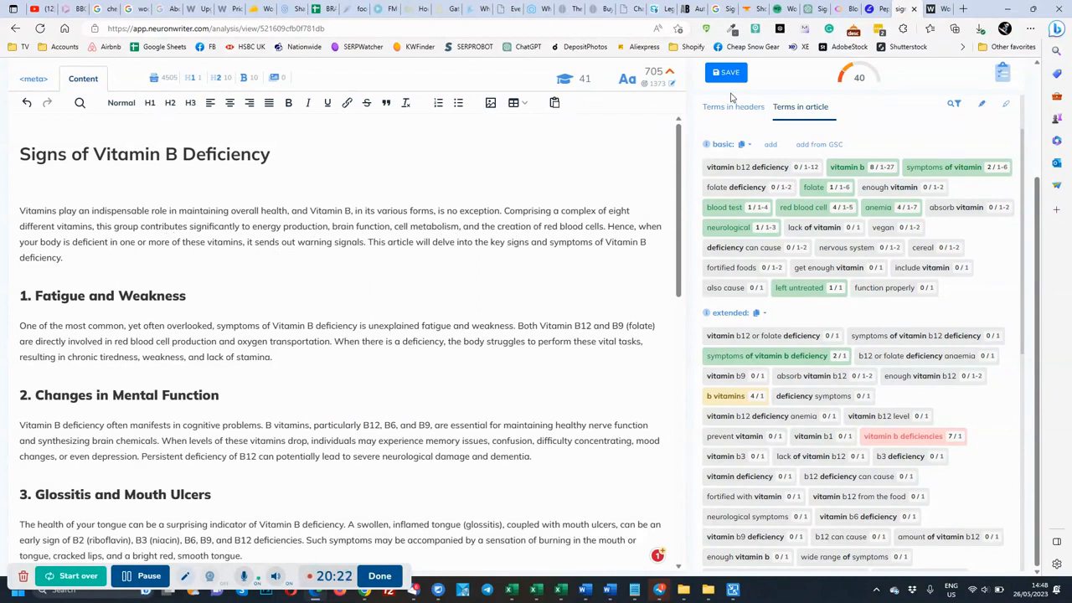
- Switch to Article Forge and examine its generated article, particularly the introduction above "1. Feeling Tired"
left_click(746, 9)
scroll(595, 248, "up", 10)
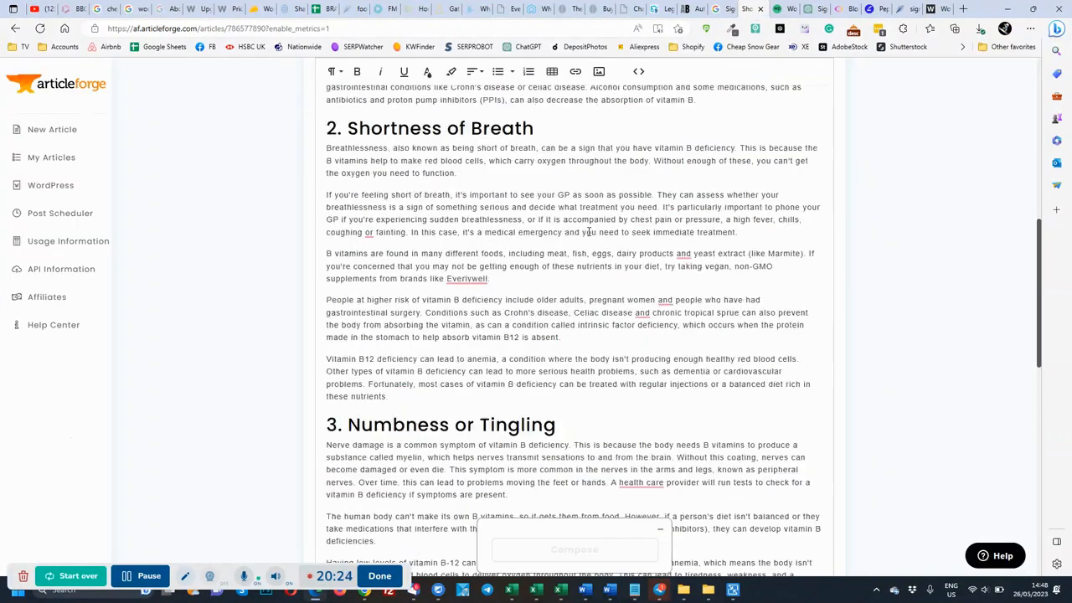
scroll(596, 247, "down", 2)
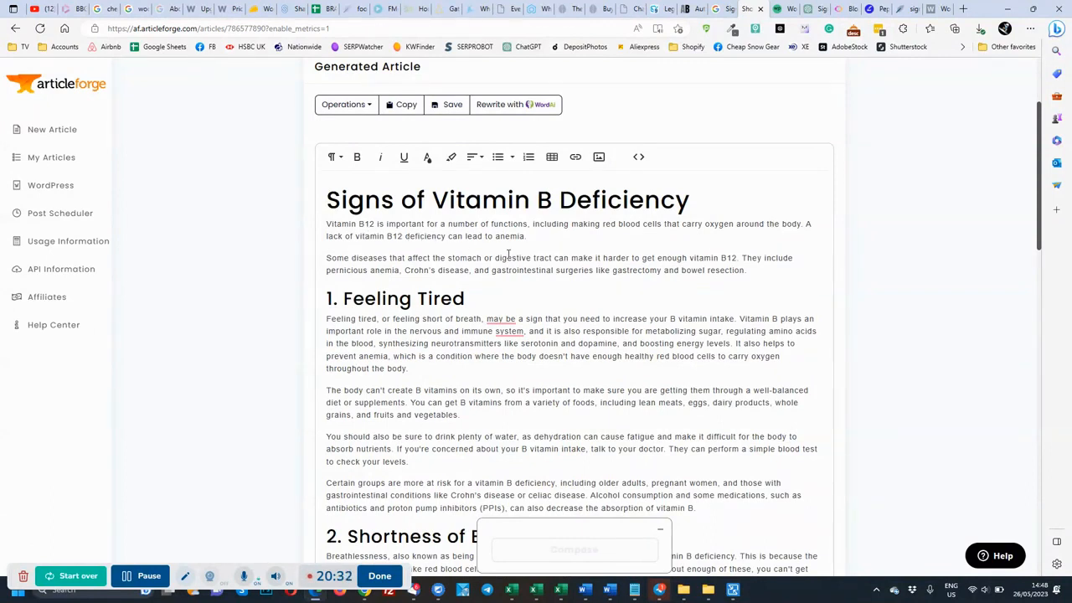
left_click_drag(411, 259, 609, 268)
left_click(611, 267)
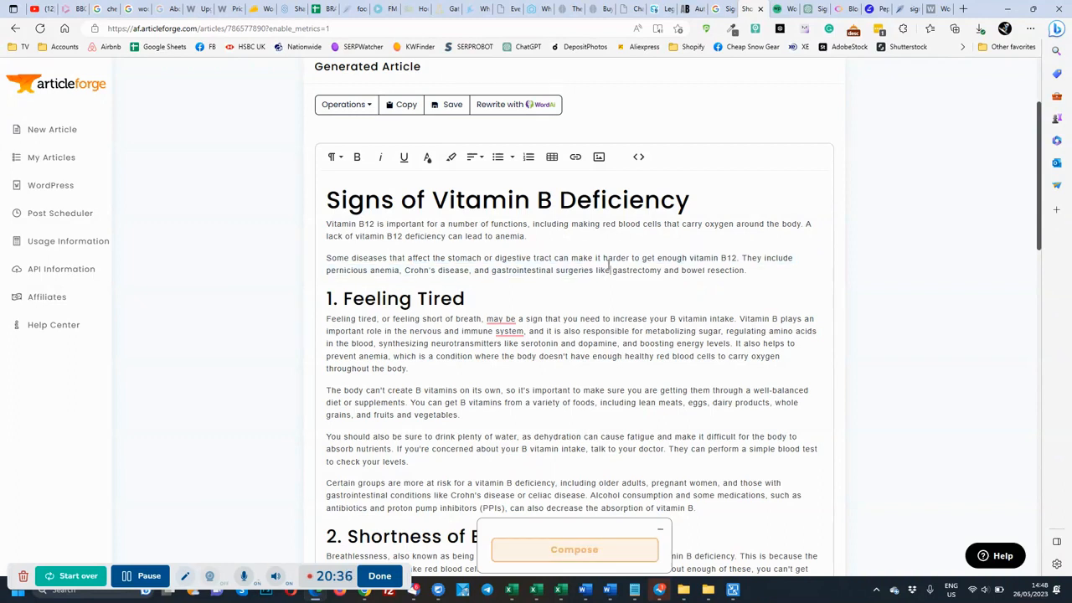
- Review the Article Forge article's sections from "1. Feeling Tired" down to "5. Fatigue"
scroll(534, 266, "down", 3)
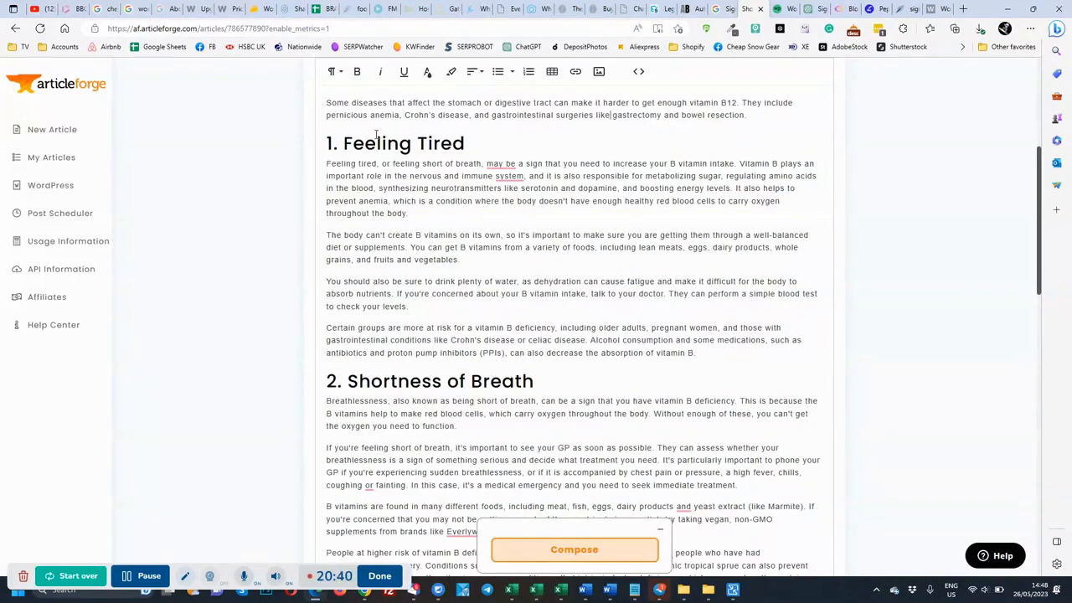
left_click_drag(347, 144, 428, 190)
left_click(418, 239)
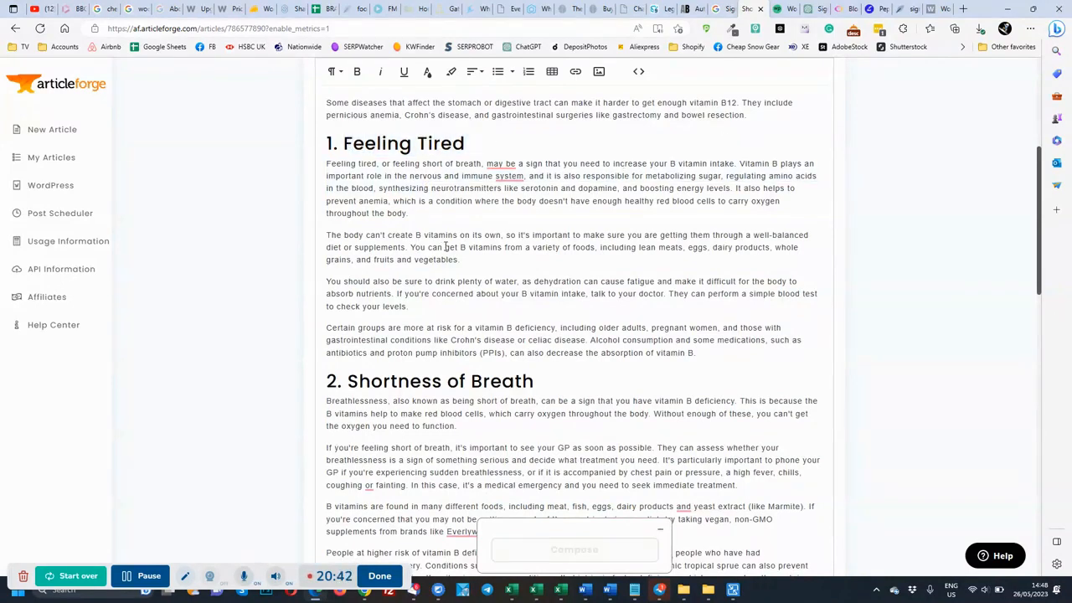
scroll(443, 244, "down", 3)
scroll(440, 246, "down", 7)
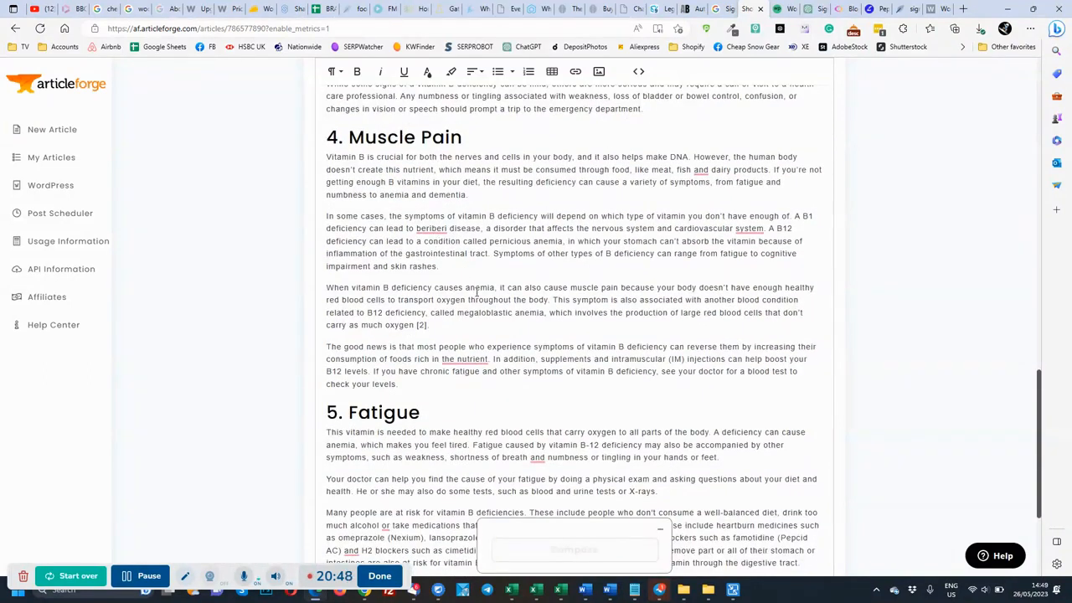
- Switch to Wordplay.ai and read through its article from the introduction to the "Anemia" and "Pregnancy Complications" sections
key("ctrl+Tab")
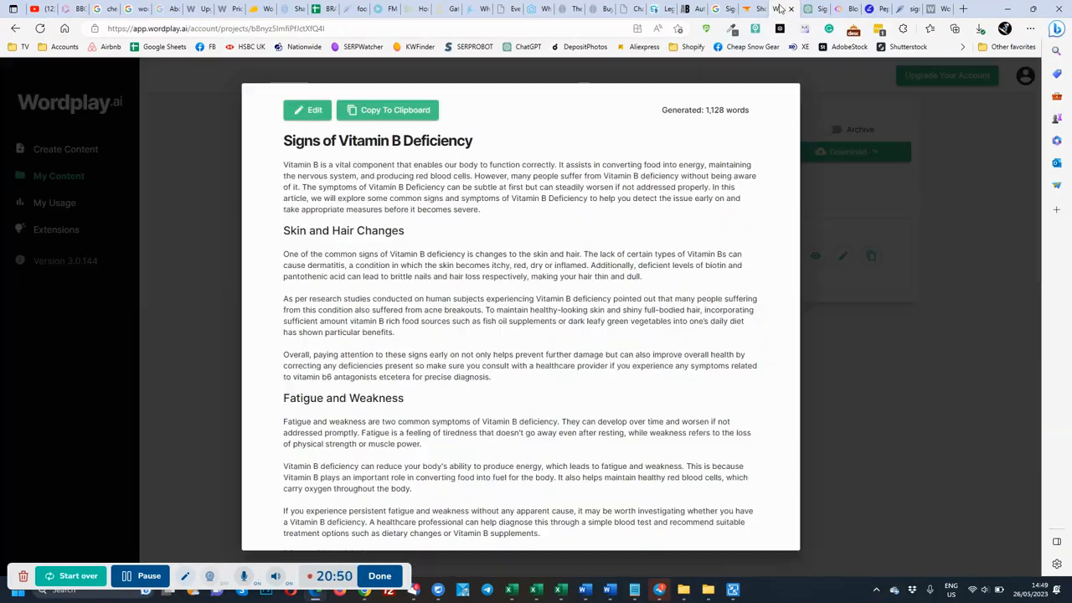
scroll(511, 289, "down", 5)
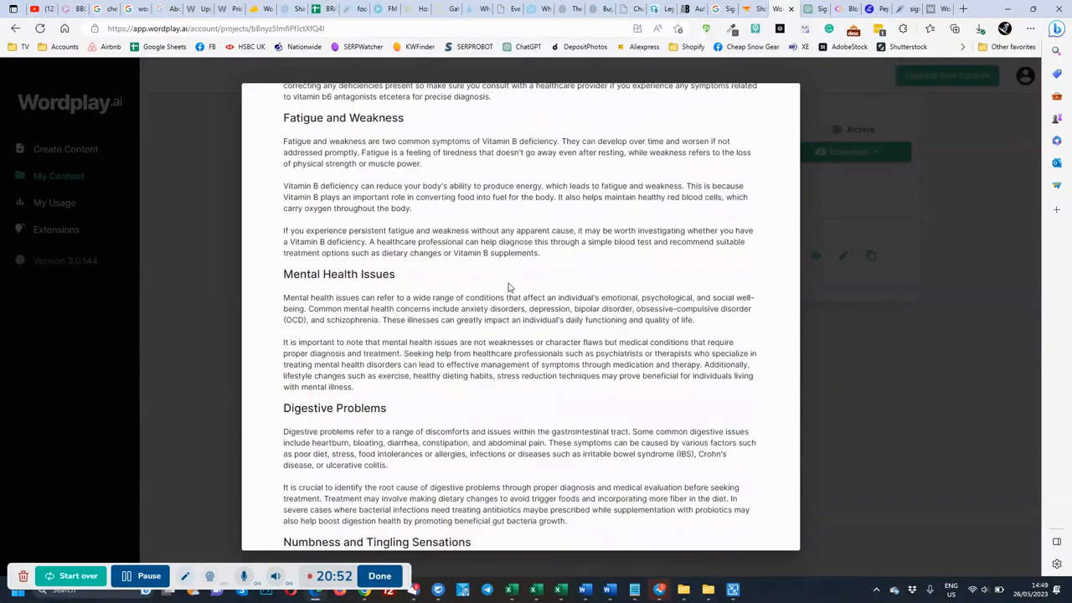
scroll(365, 429, "down", 6)
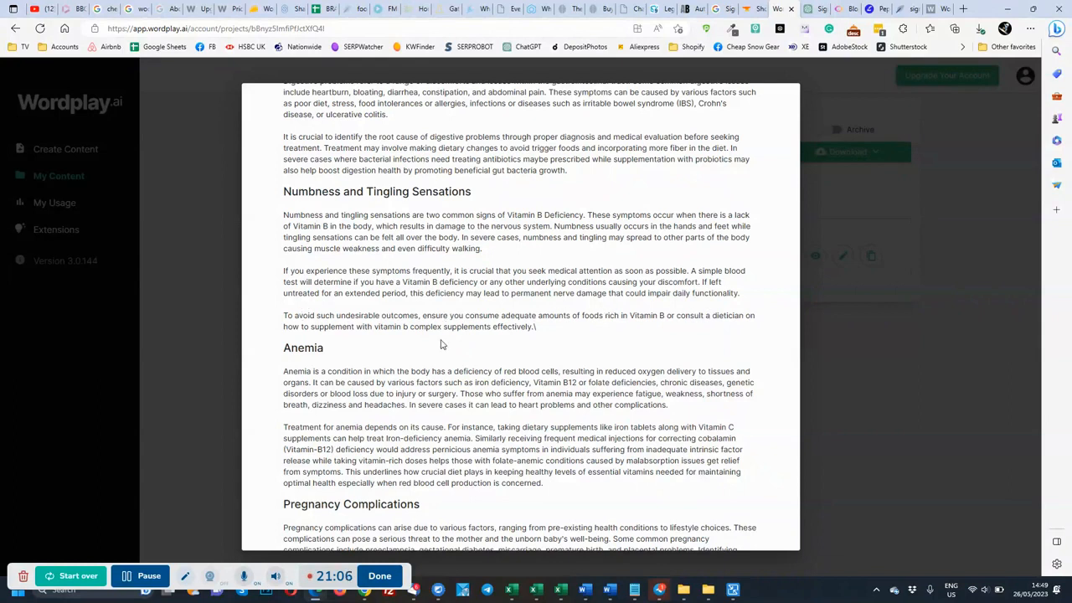
- Return to Article Forge and examine the paragraphs under "3. Numbness or Tingling"
left_click(746, 10)
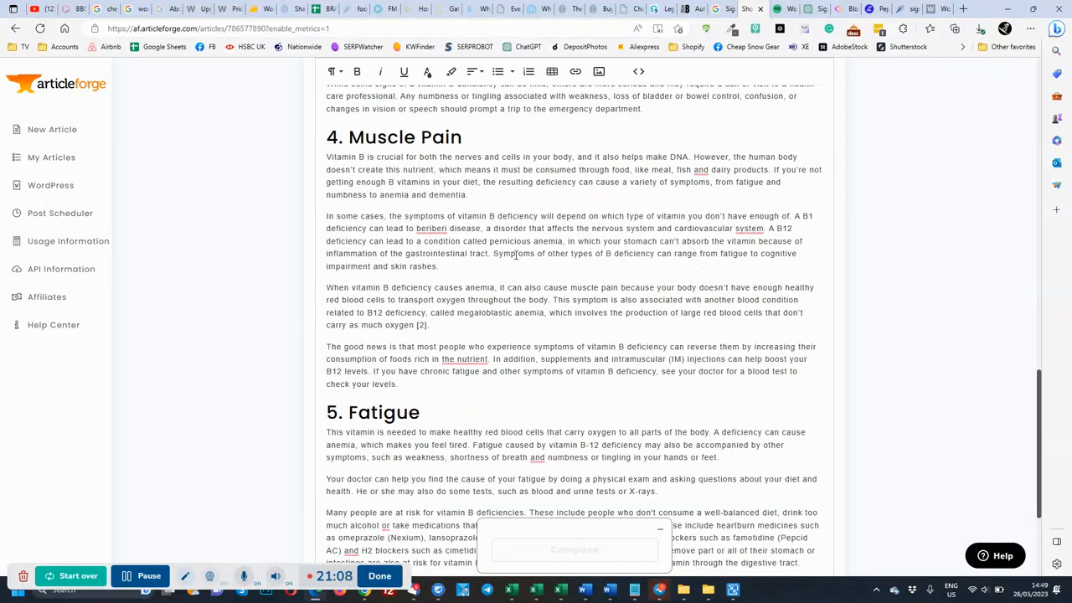
scroll(375, 308, "down", 3)
scroll(402, 308, "up", 6)
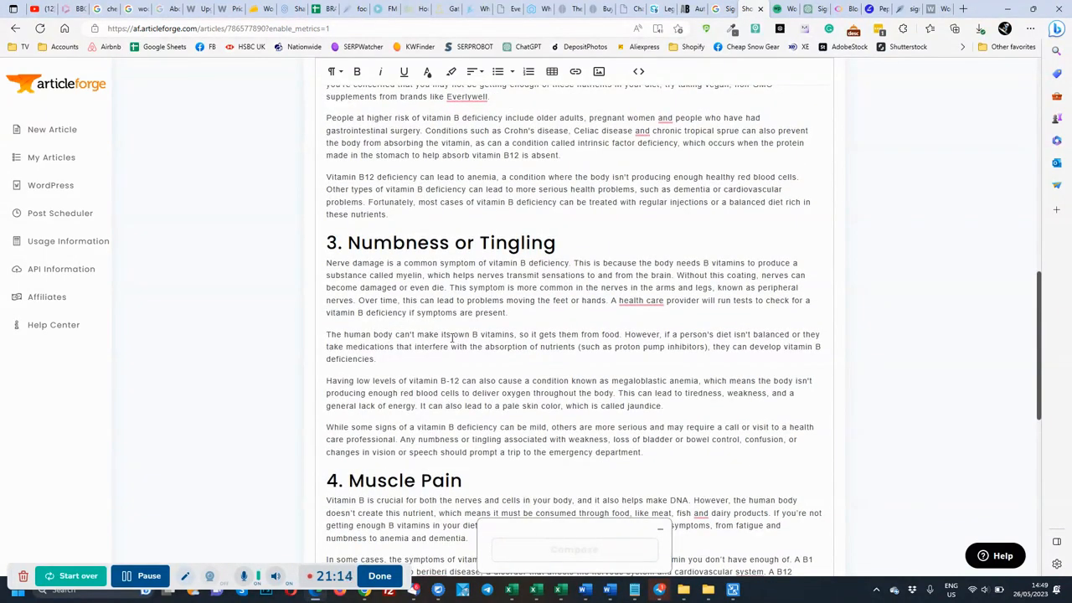
left_click(471, 445)
left_click(515, 442)
- Compare the Wordplay.ai article, back up to its introduction, with the Article Forge article
left_click(784, 15)
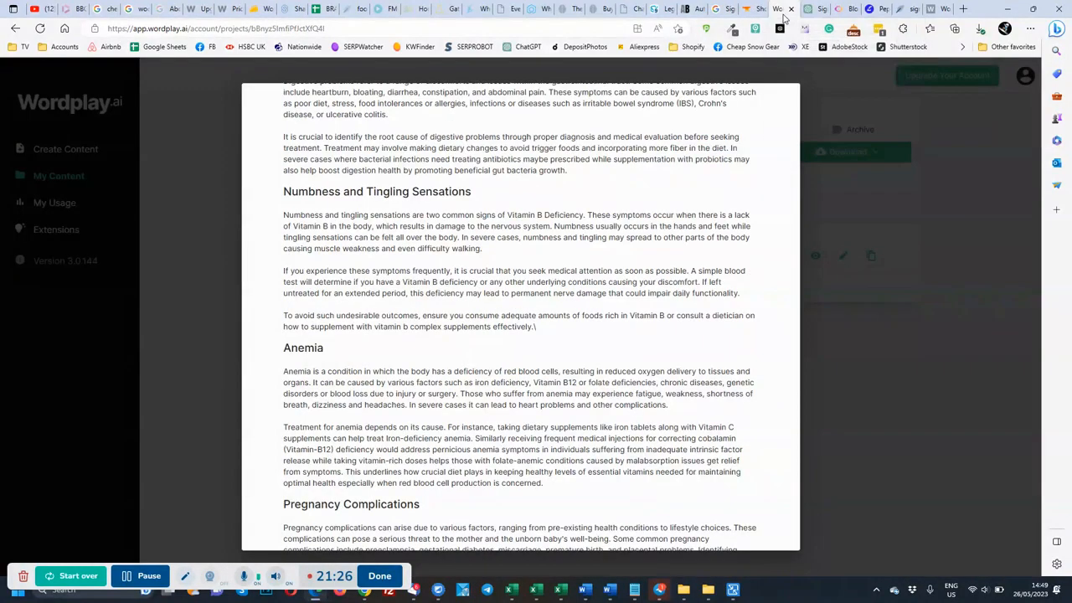
scroll(549, 276, "up", 5)
scroll(555, 286, "up", 3)
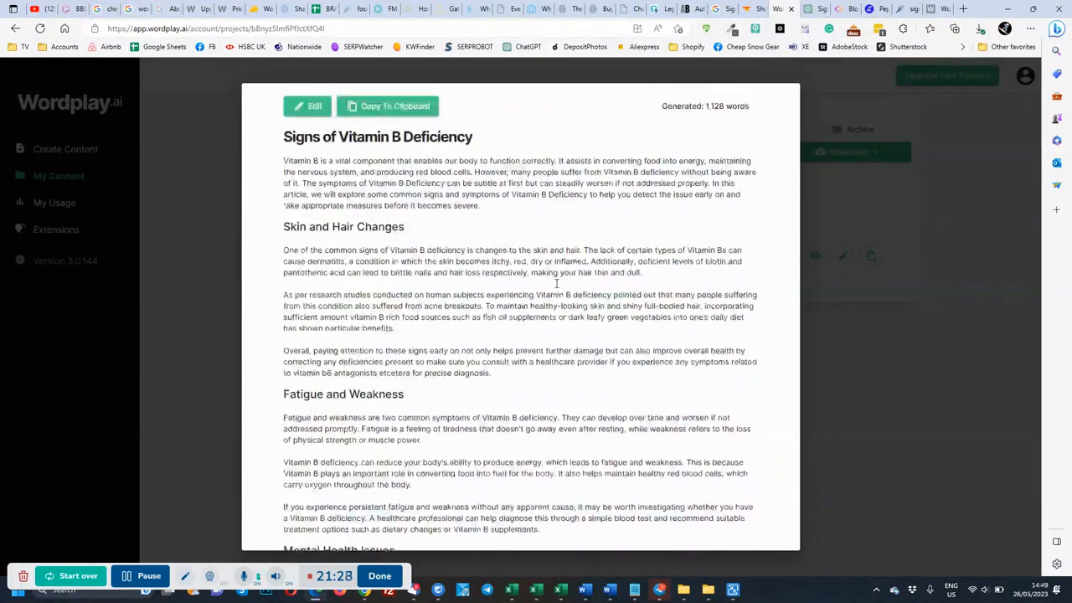
left_click(815, 10)
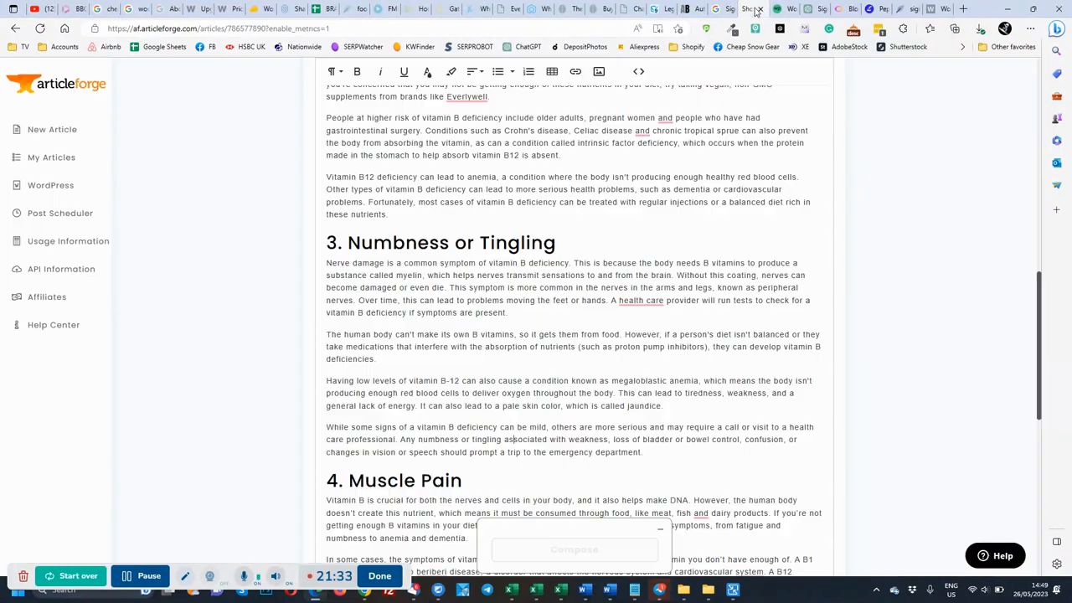
left_click(754, 10)
left_click(785, 11)
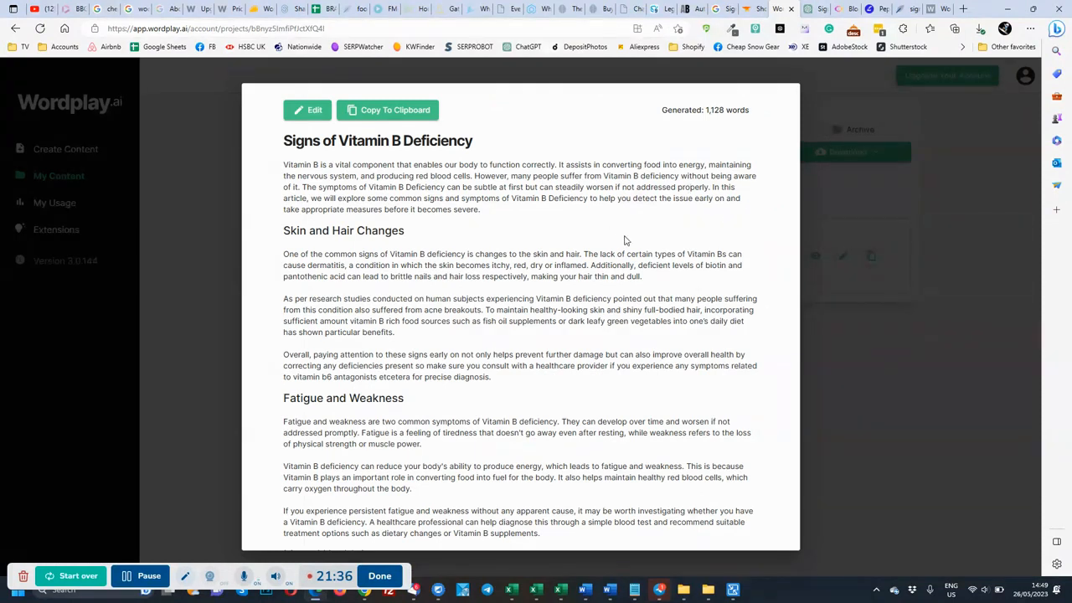
- Switch to ChatGPT, clear the text selection, and review the GPT-4 article from its introduction through the numbered sections
left_click(815, 12)
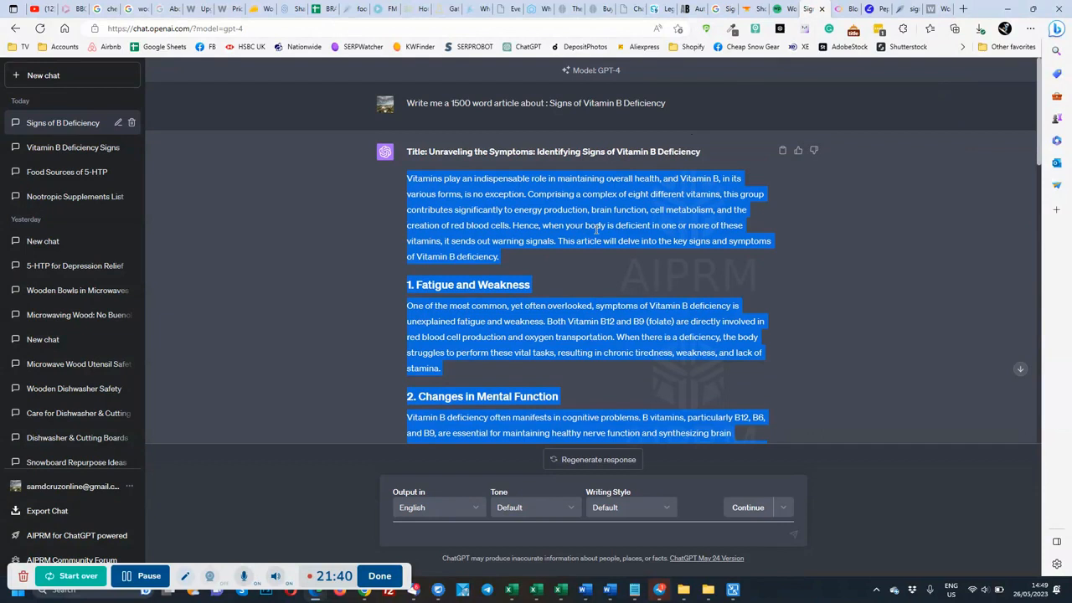
left_click(584, 261)
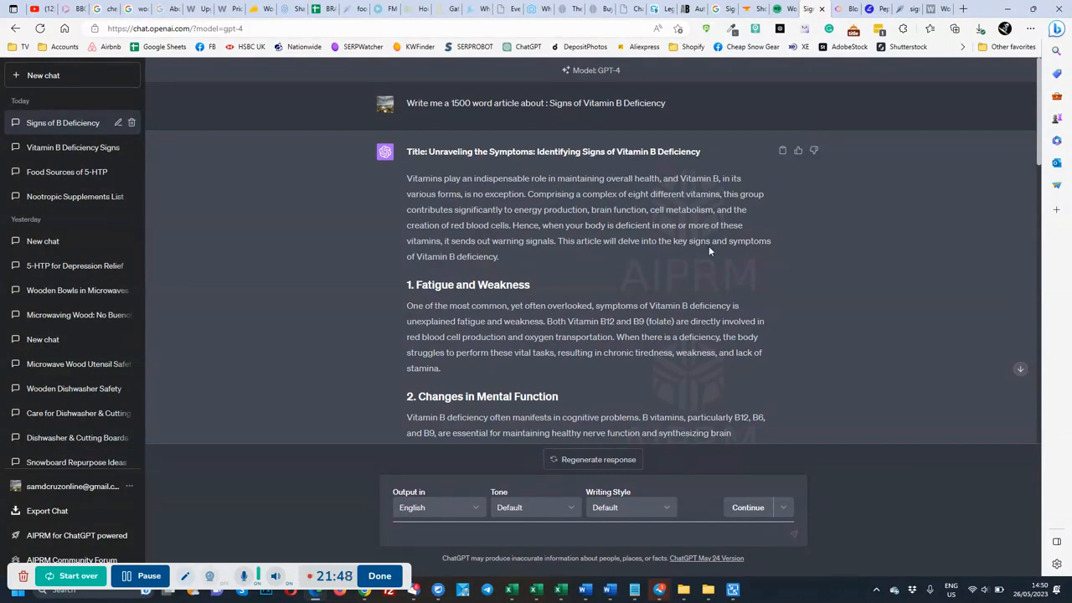
scroll(618, 310, "down", 15)
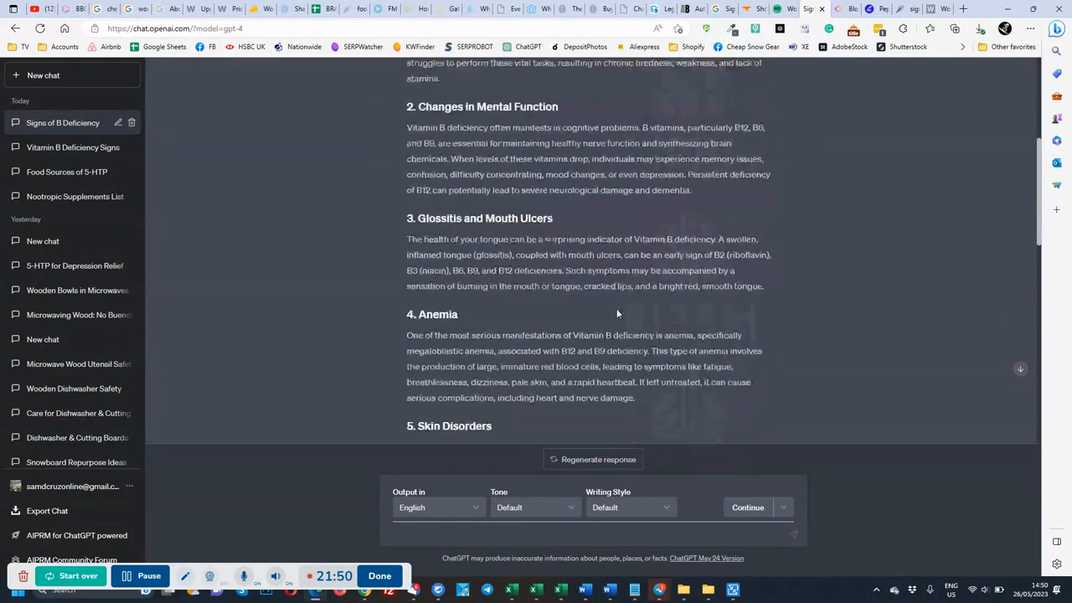
scroll(617, 310, "up", 6)
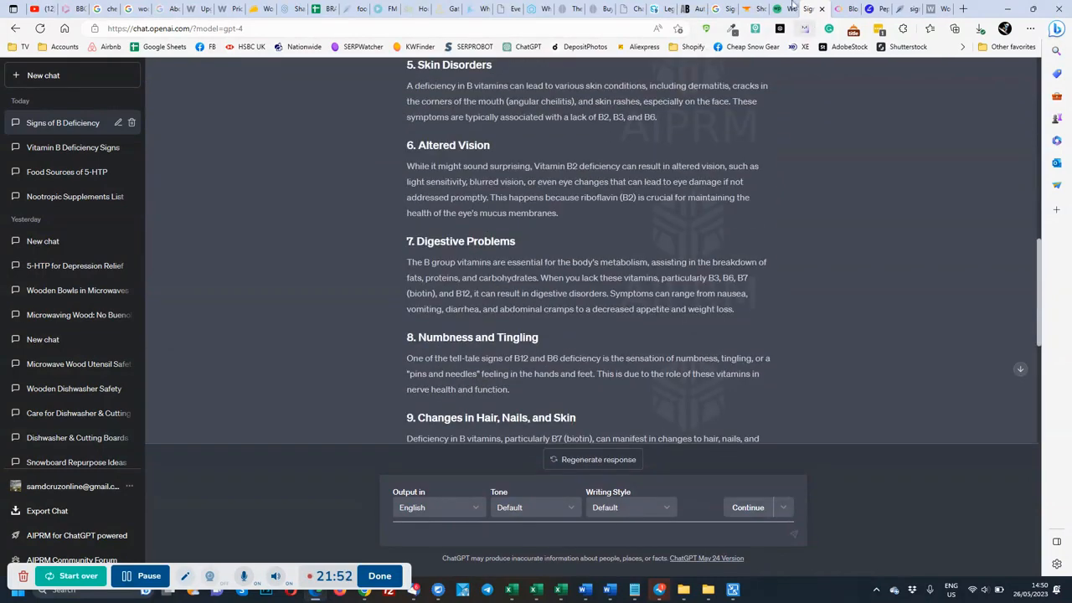
- Revisit the Article Forge article and ContentBot's blog bundle options, then check the GPT-4 version's score in NeuronWriter
left_click(745, 9)
scroll(559, 262, "down", 3)
scroll(561, 263, "up", 4)
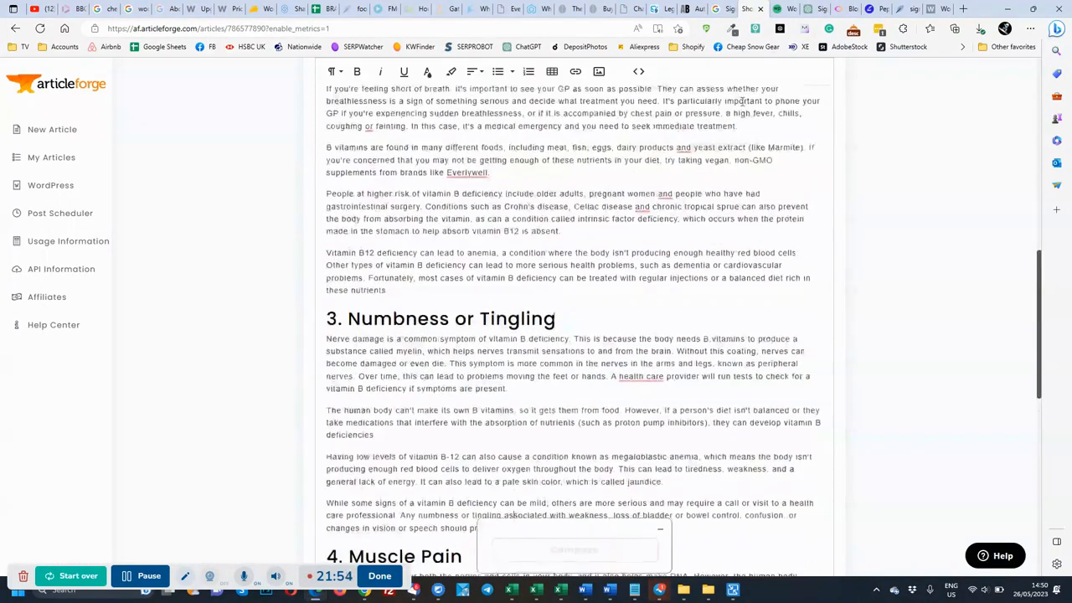
left_click(844, 10)
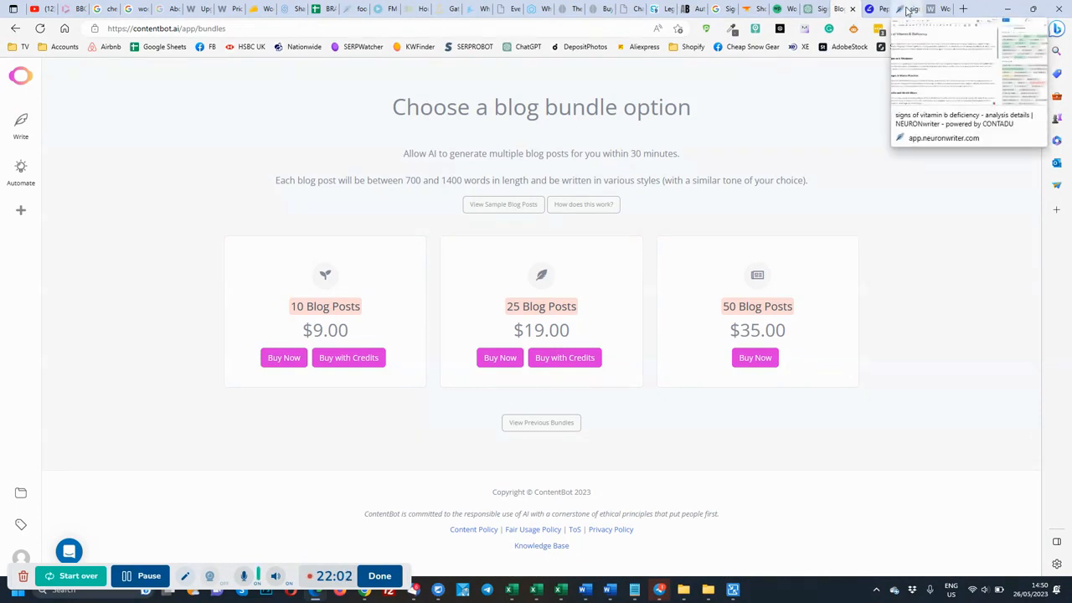
left_click(906, 10)
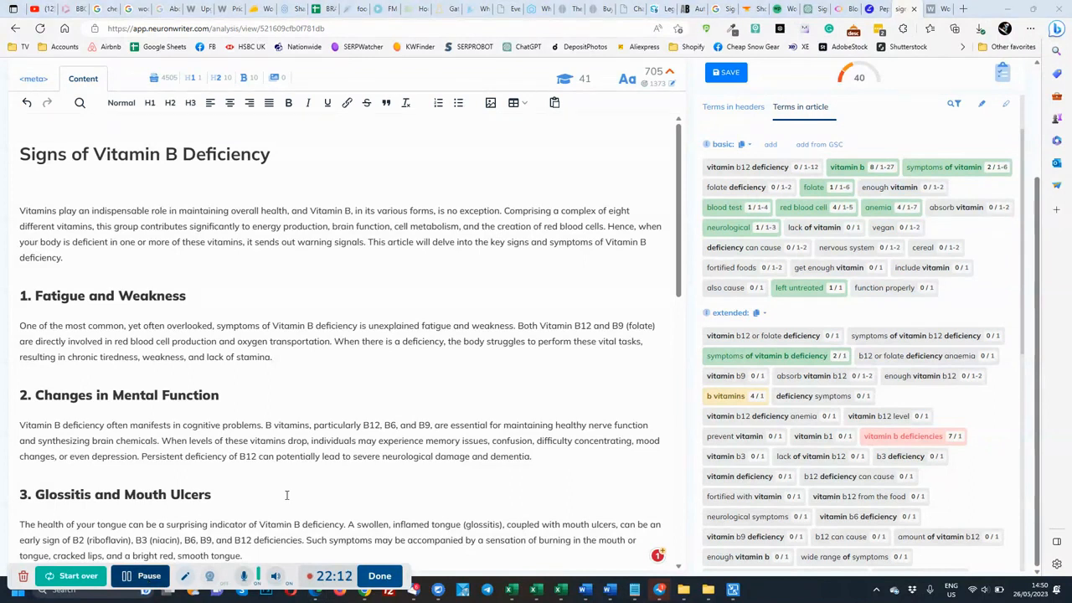
- Compare the Article Forge and Wordplay.ai articles with the introduction of the GPT-4 article in ChatGPT
left_click(751, 12)
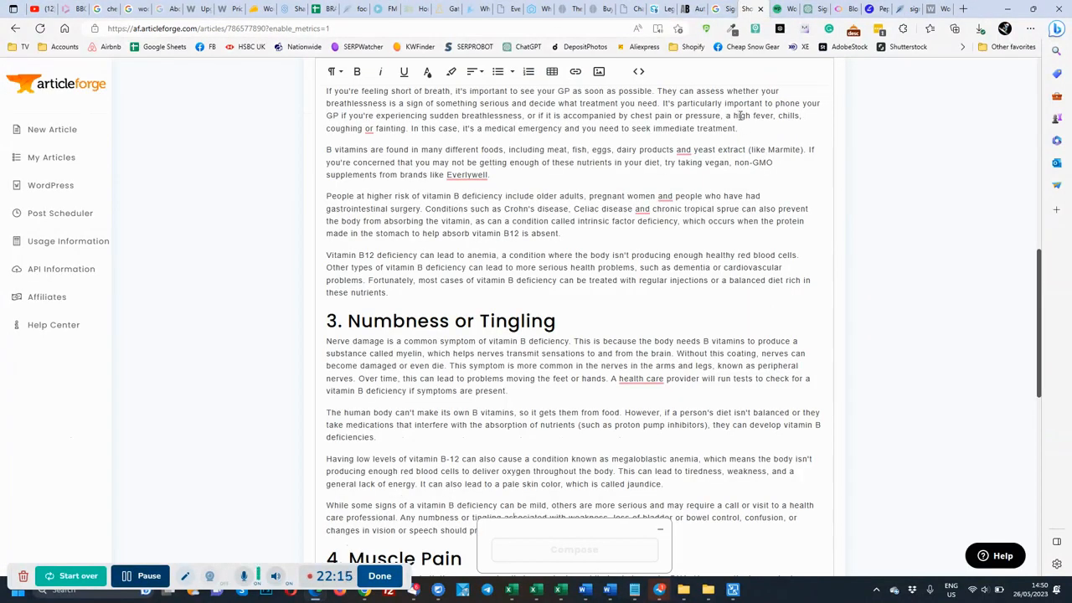
left_click(779, 9)
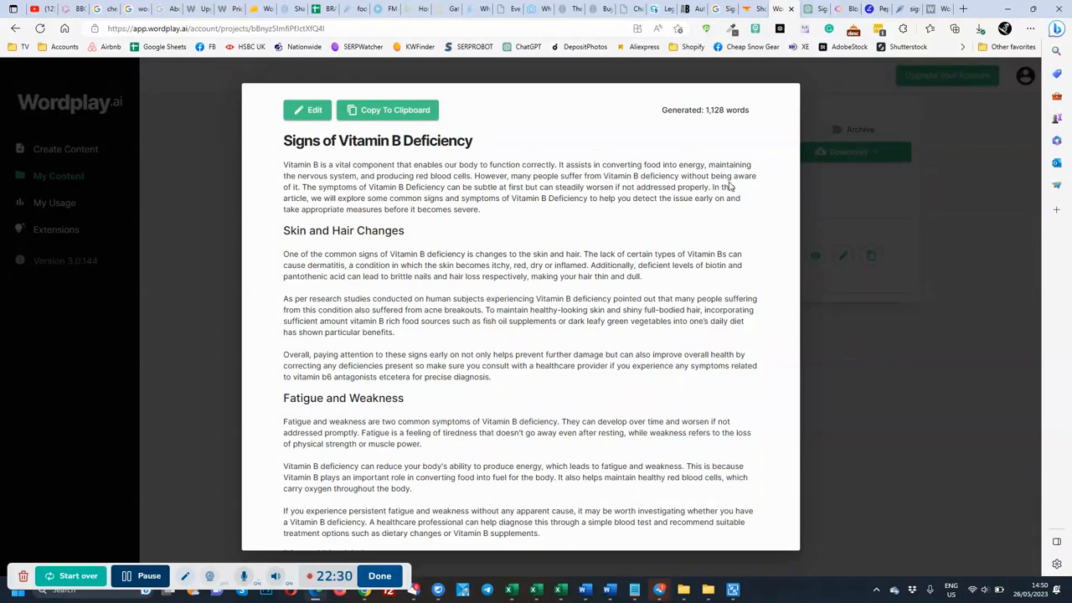
left_click(817, 11)
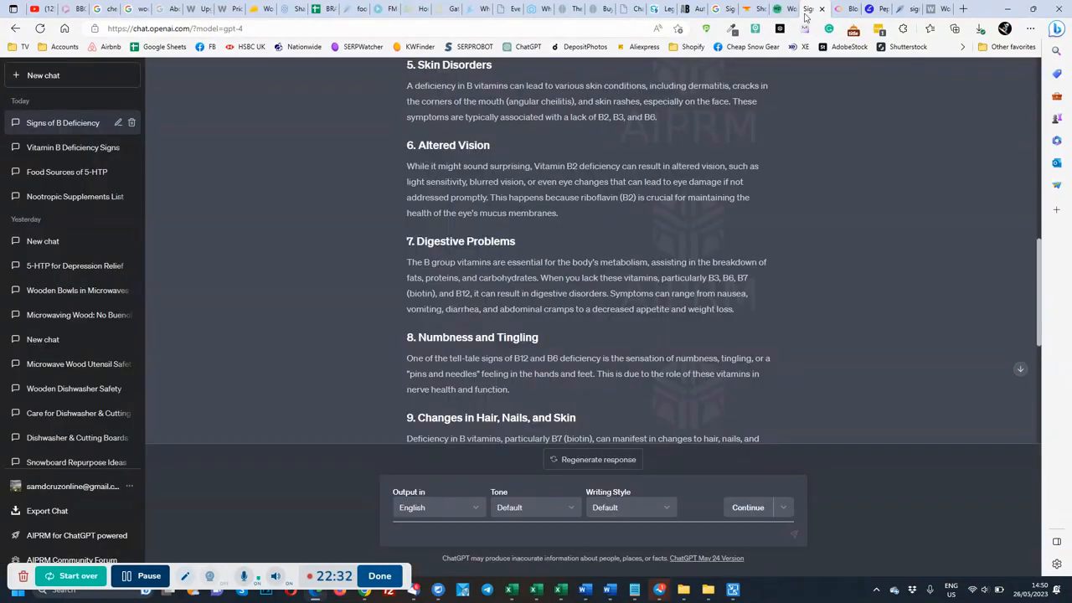
scroll(574, 236, "up", 8)
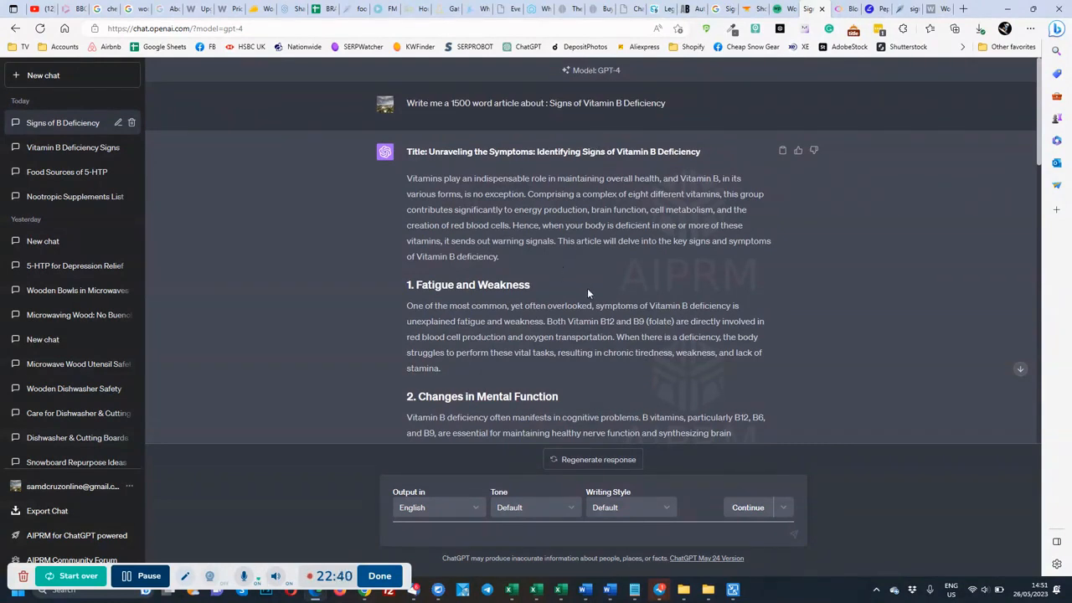
- Examine ContentBot's blog bundle prices, and revisit the Article Forge and Wordplay.ai articles for comparison
left_click(842, 15)
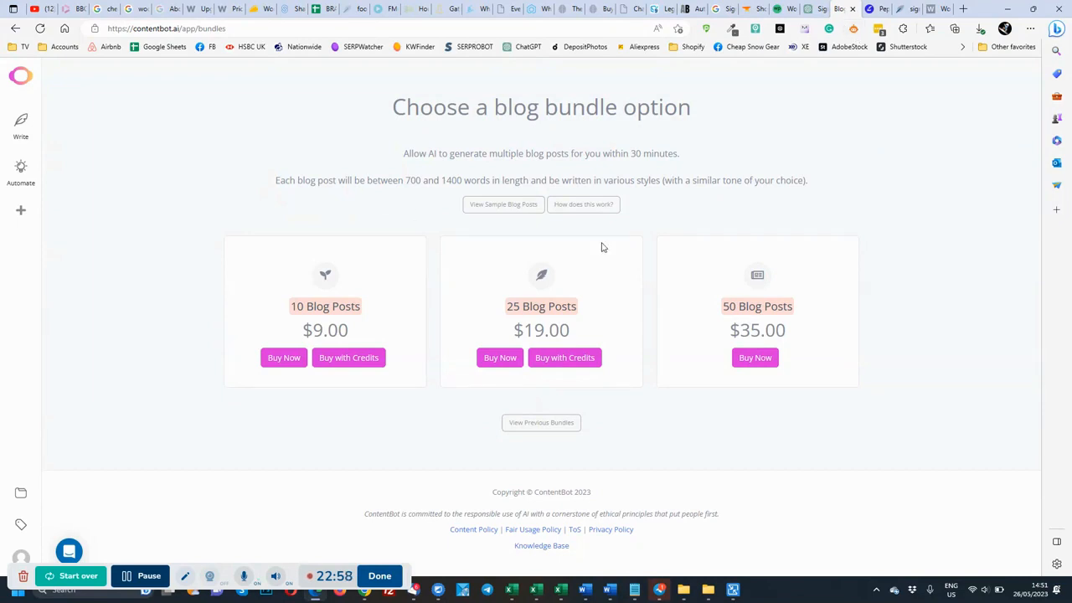
left_click(750, 10)
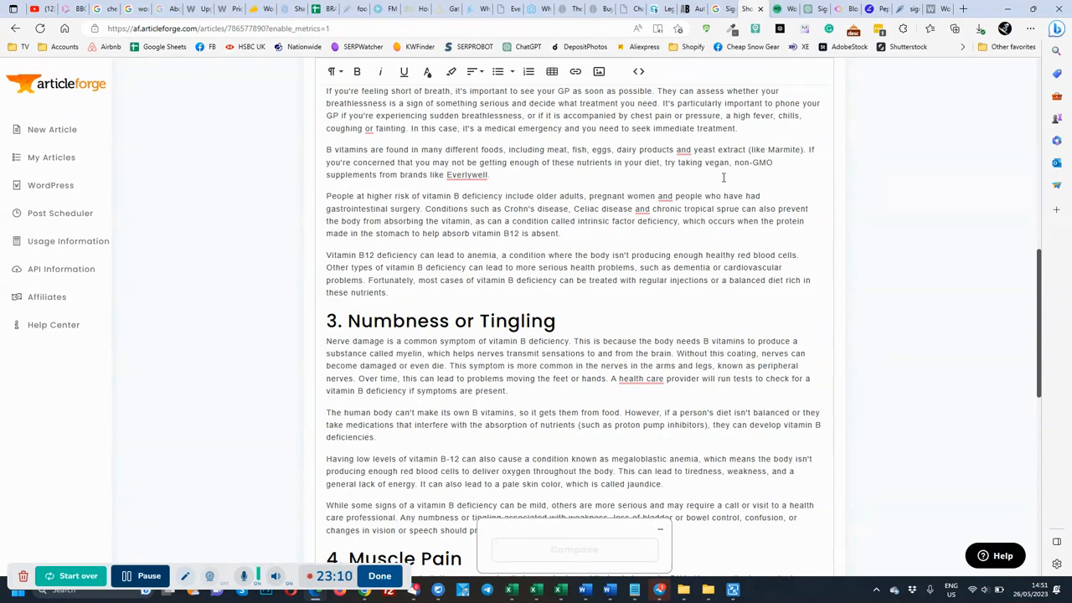
left_click(780, 10)
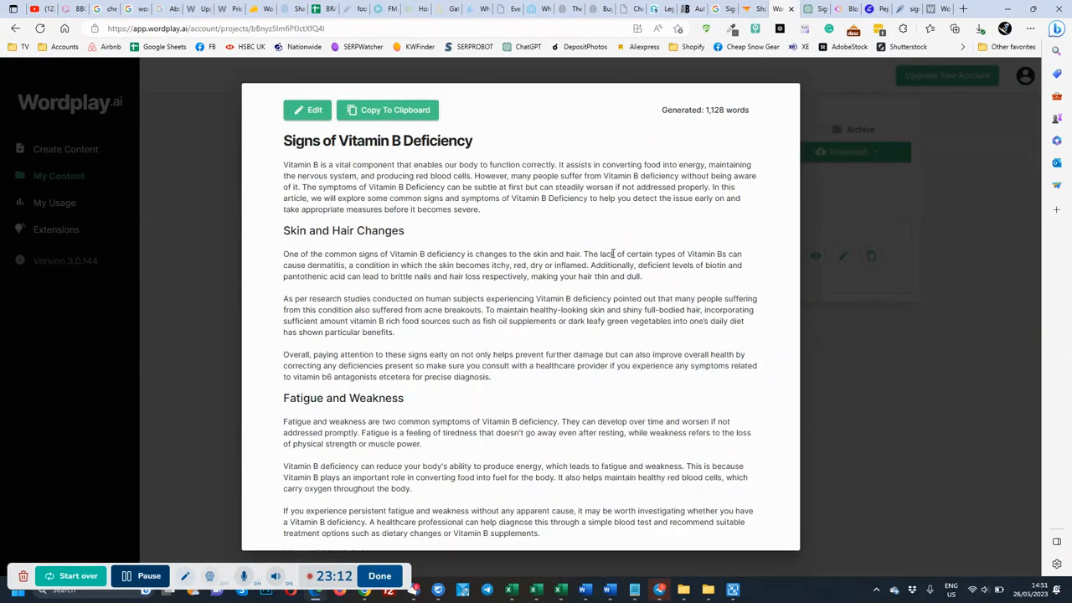
- Close the Wordplay.ai article preview and examine the available content creation modes and extensions
left_click(141, 584)
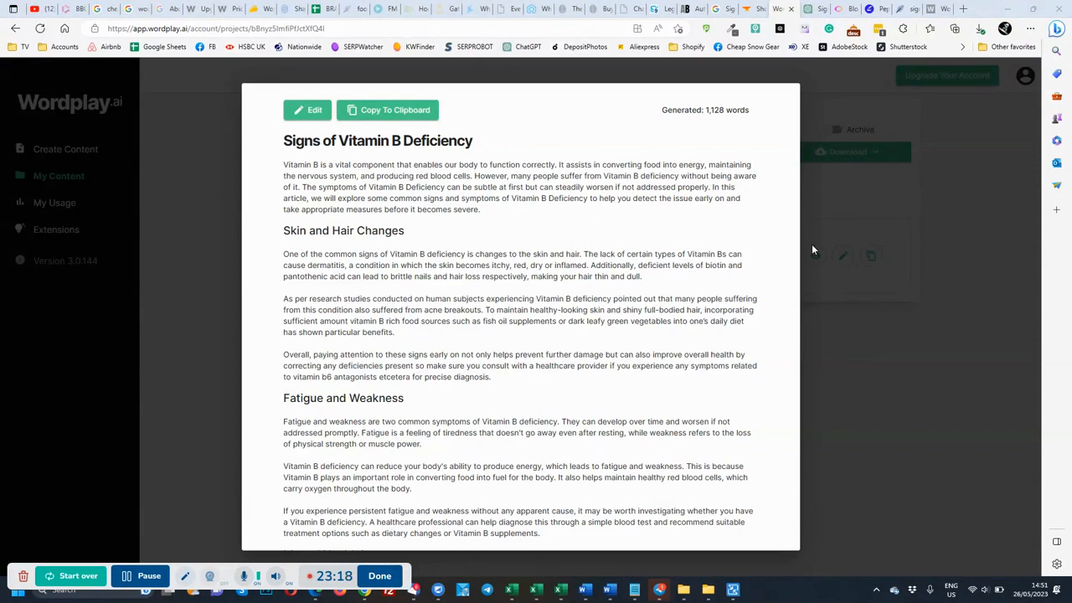
left_click(869, 313)
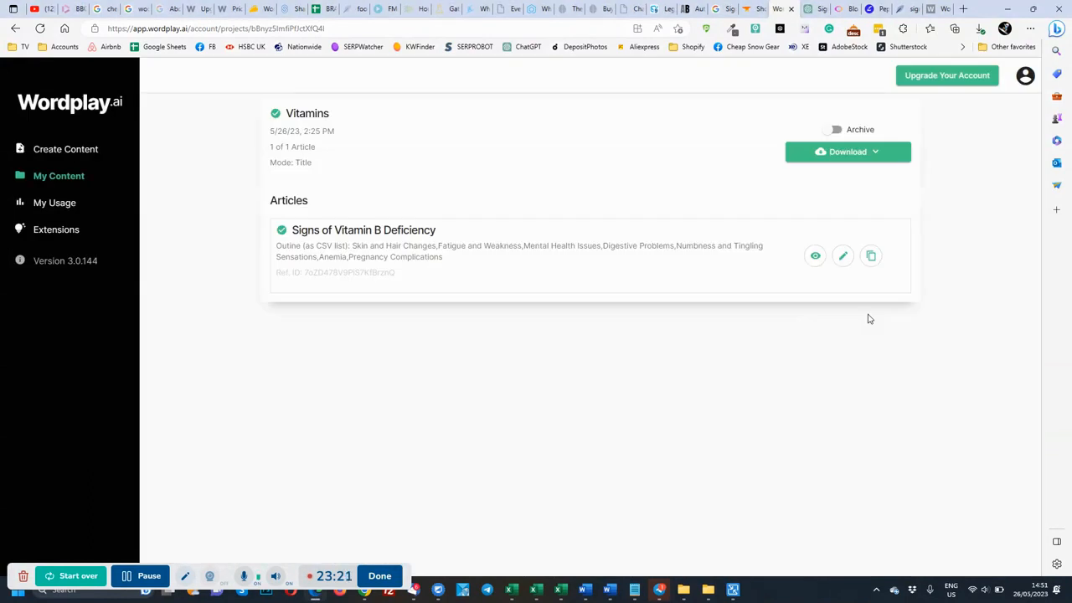
left_click(71, 154)
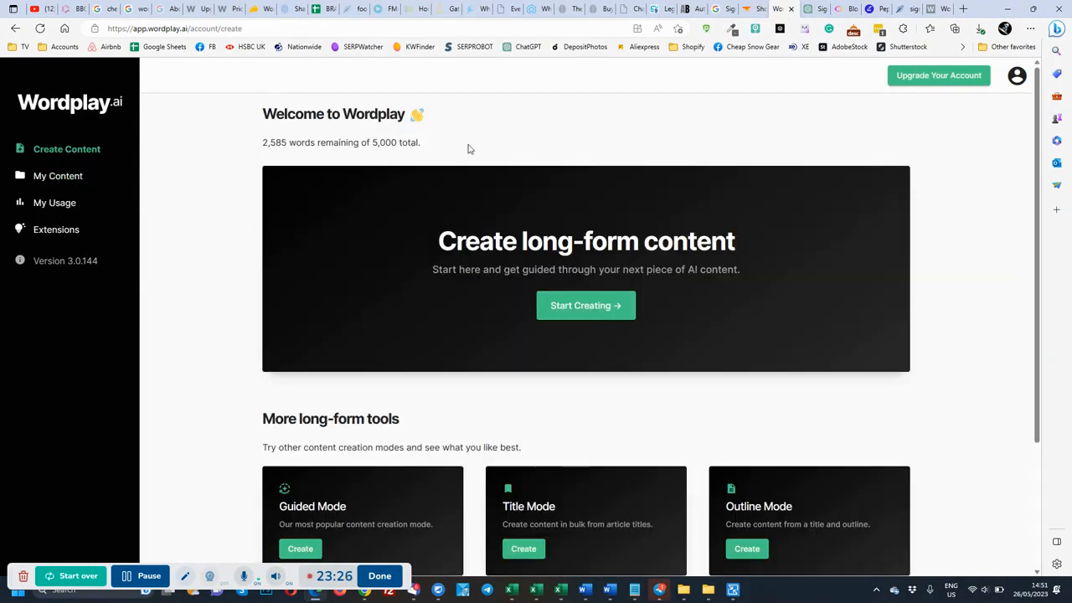
scroll(768, 294, "down", 2)
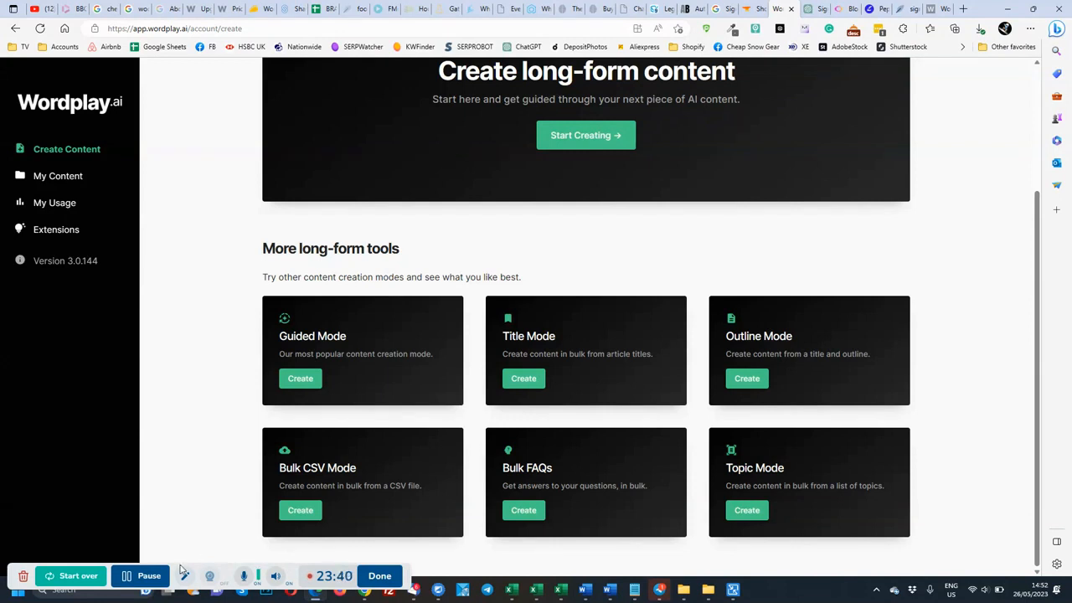
left_click(143, 576)
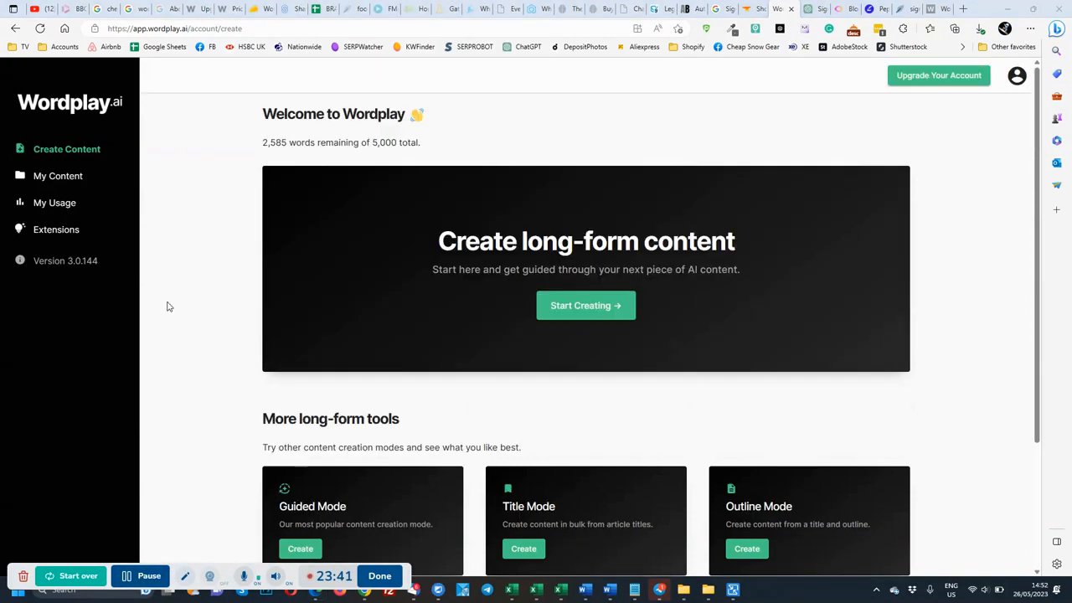
left_click(64, 232)
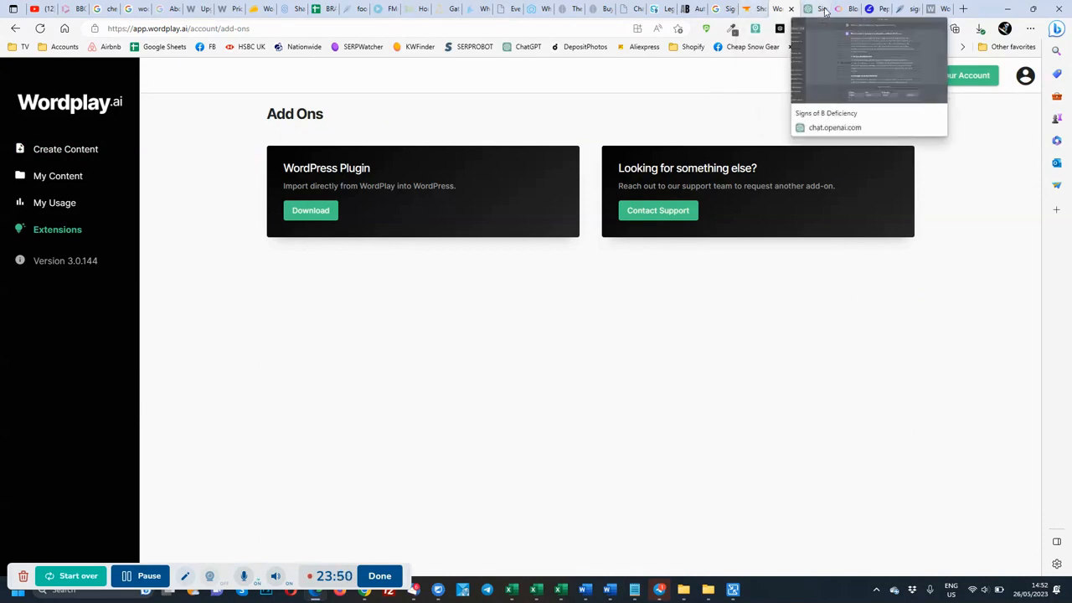
- Compare ContentBot's blog bundle offer with the Article Forge article, ending on Article Forge
left_click(751, 9)
left_click(842, 9)
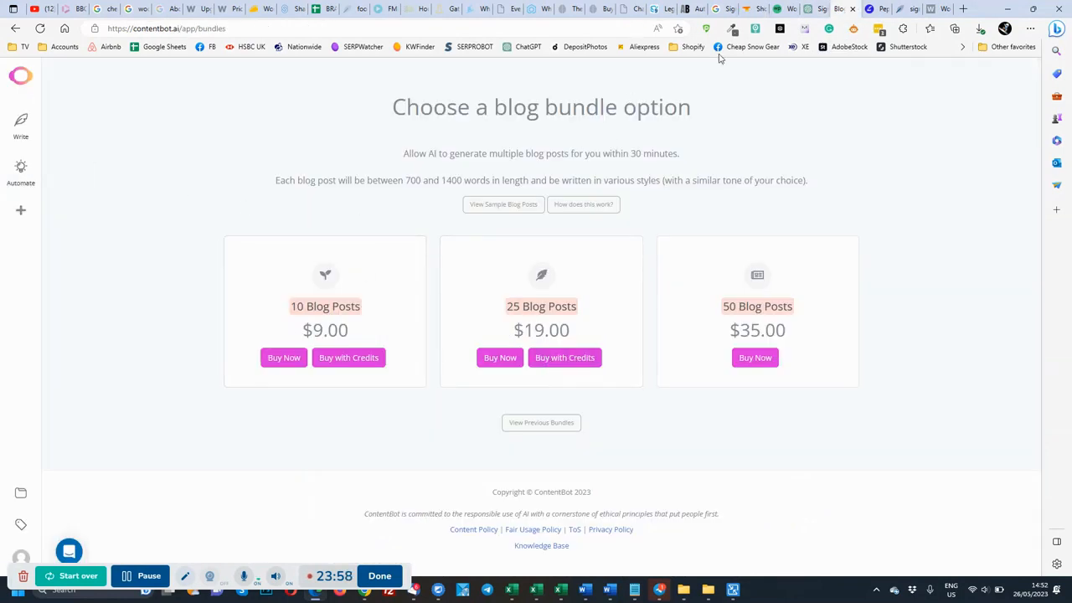
mouse_move(778, 11)
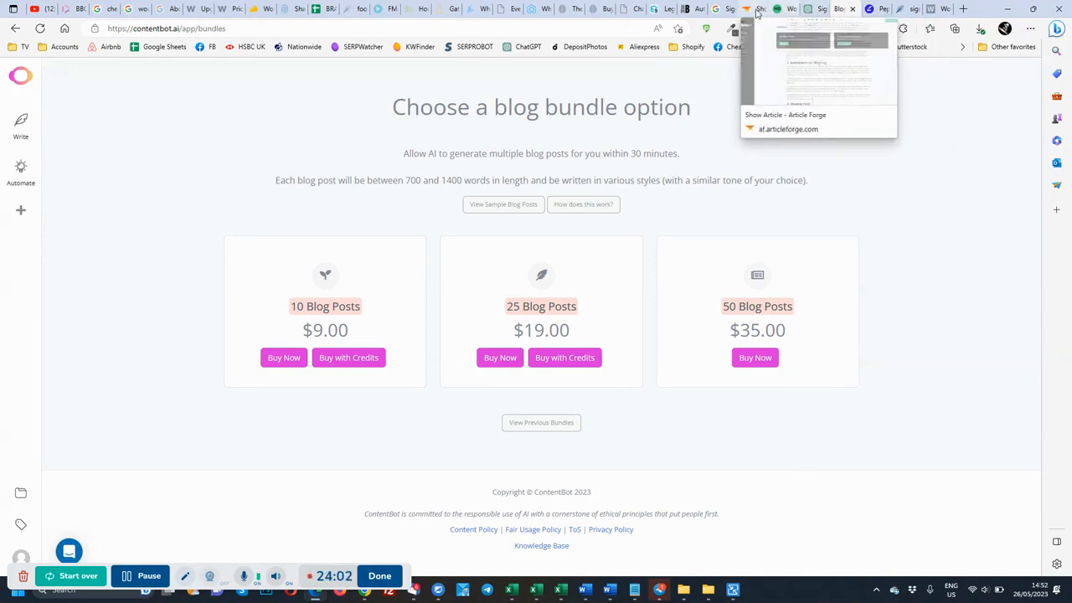
left_click(752, 14)
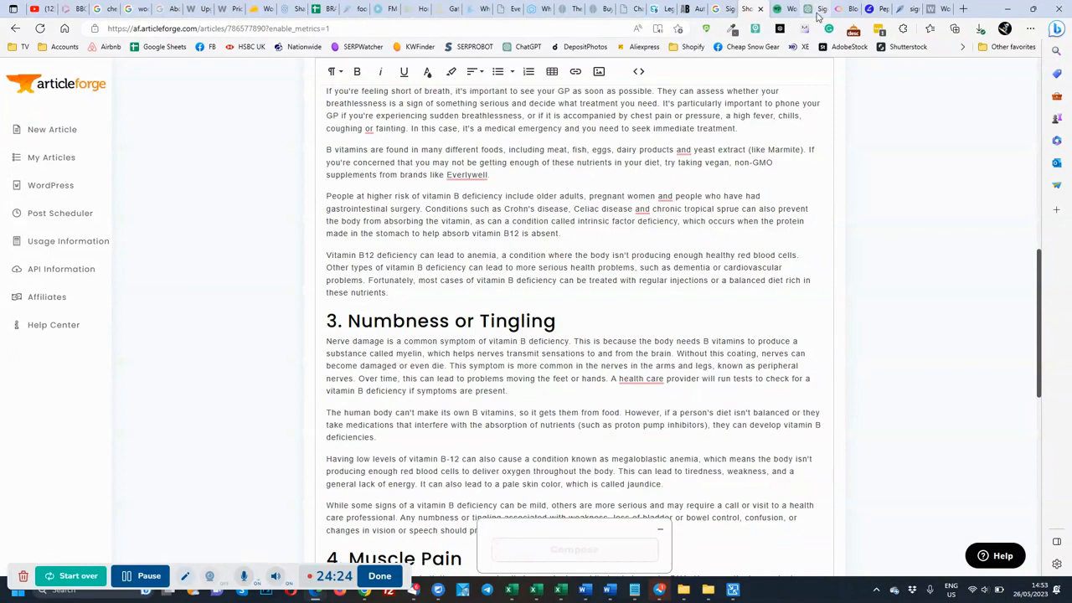
- Compare Wordplay.ai's add-ons page with the Article Forge article, switching between the two and ending on Article Forge
left_click(787, 10)
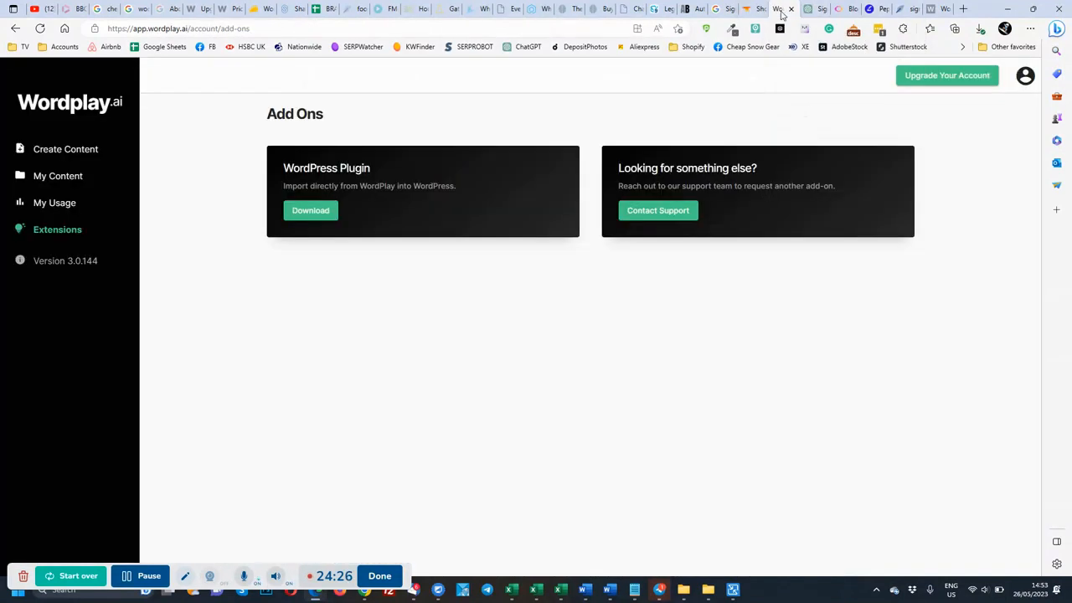
left_click(757, 12)
left_click(780, 10)
left_click(751, 10)
- Review the Article Forge article from its title down to the Fatigue section and back up to the Muscle Pain section
scroll(645, 232, "up", 5)
scroll(645, 232, "up", 3)
scroll(644, 232, "down", 12)
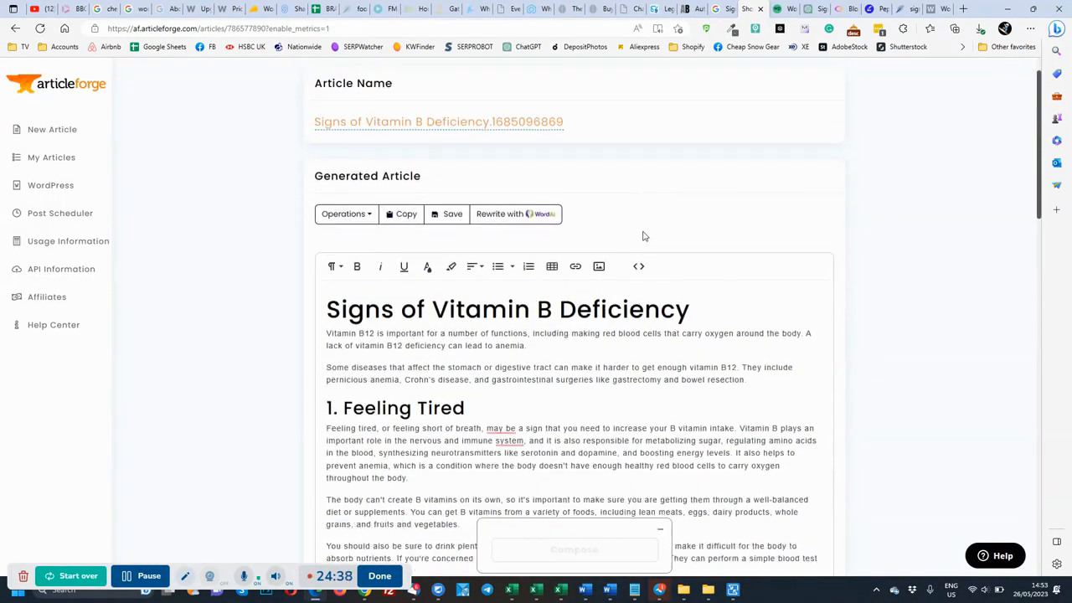
scroll(644, 232, "down", 3)
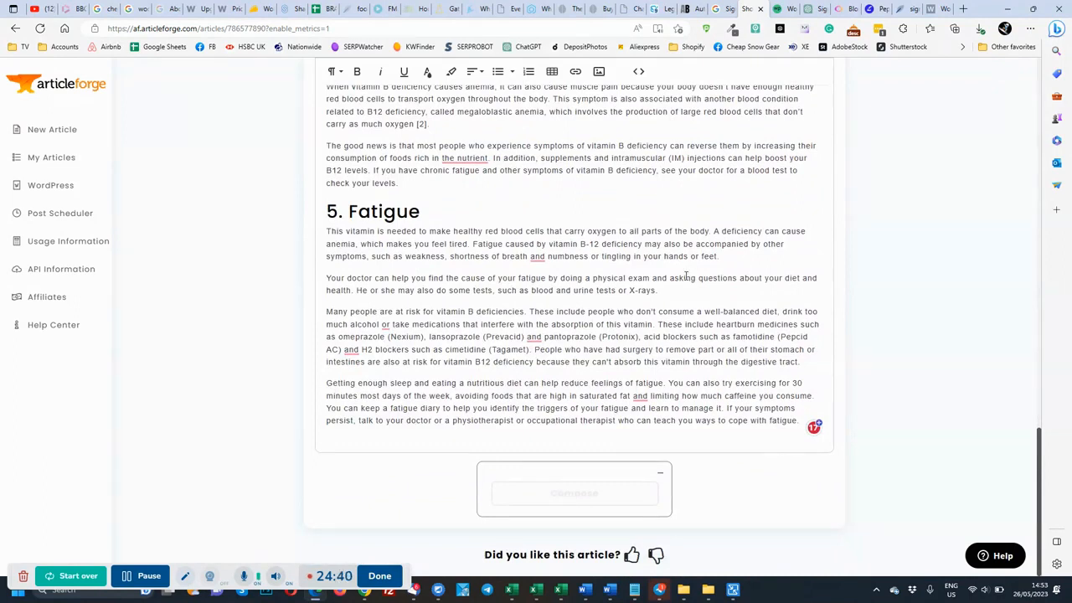
double_click(498, 311)
left_click(560, 313)
scroll(573, 314, "up", 6)
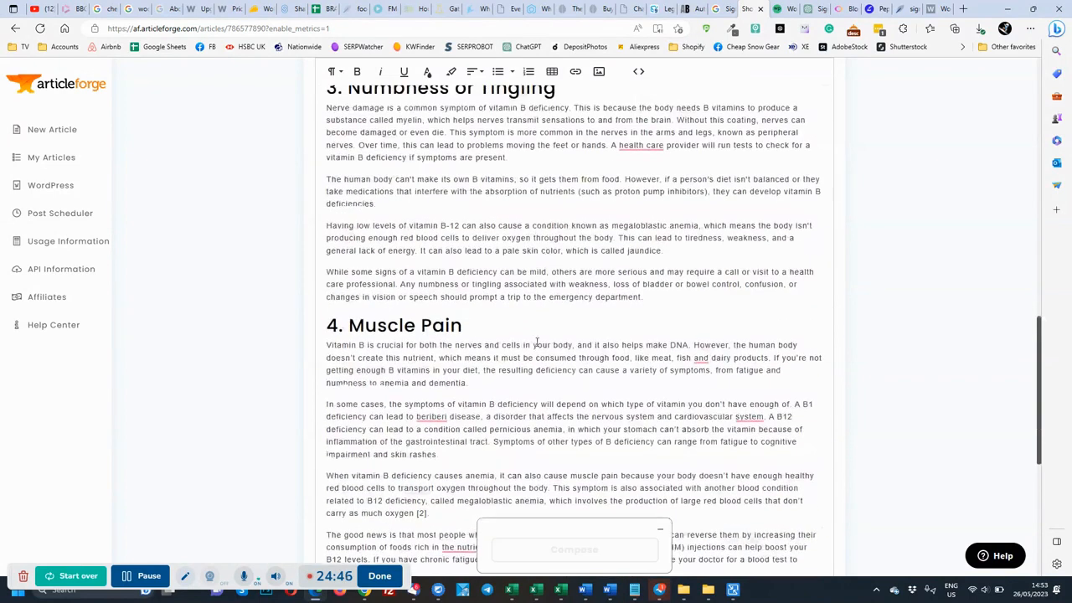
- Check Wordplay.ai's add-ons page again and reread the Article Forge article from its introduction to the end
left_click(779, 8)
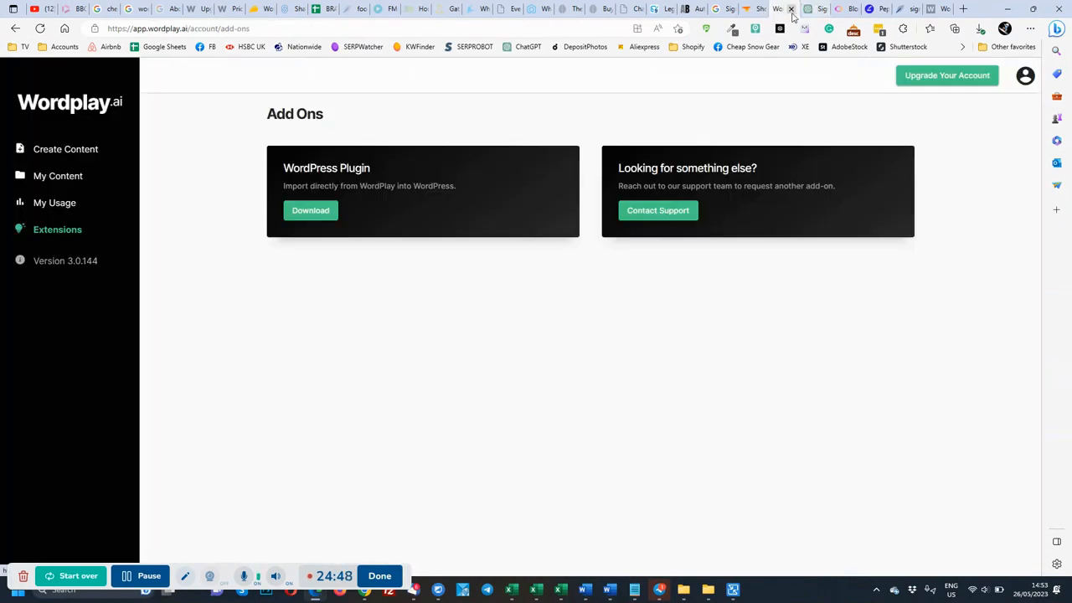
left_click(752, 9)
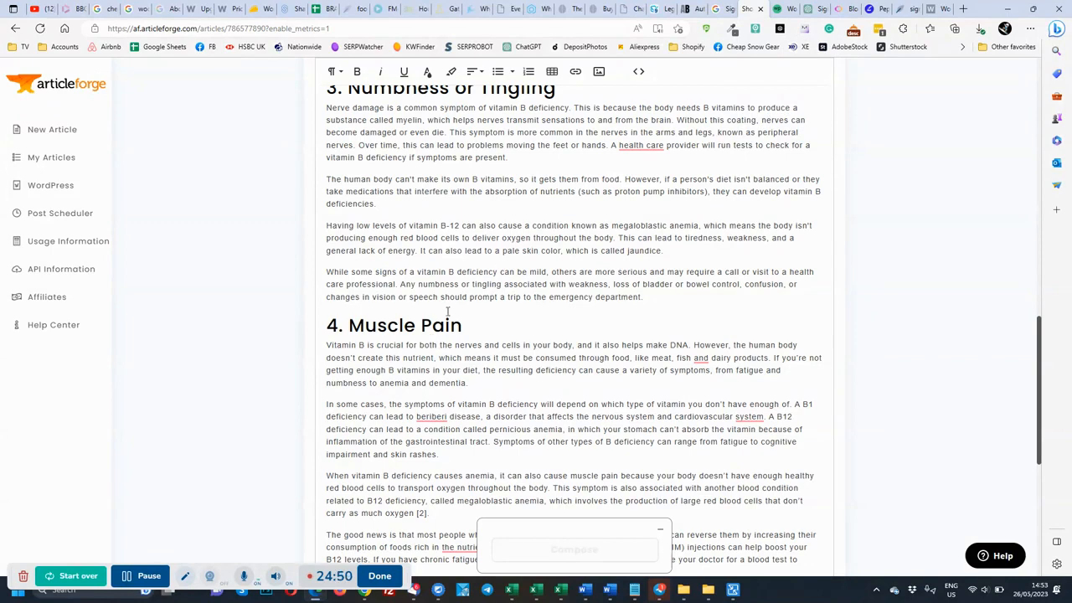
scroll(448, 283, "up", 6)
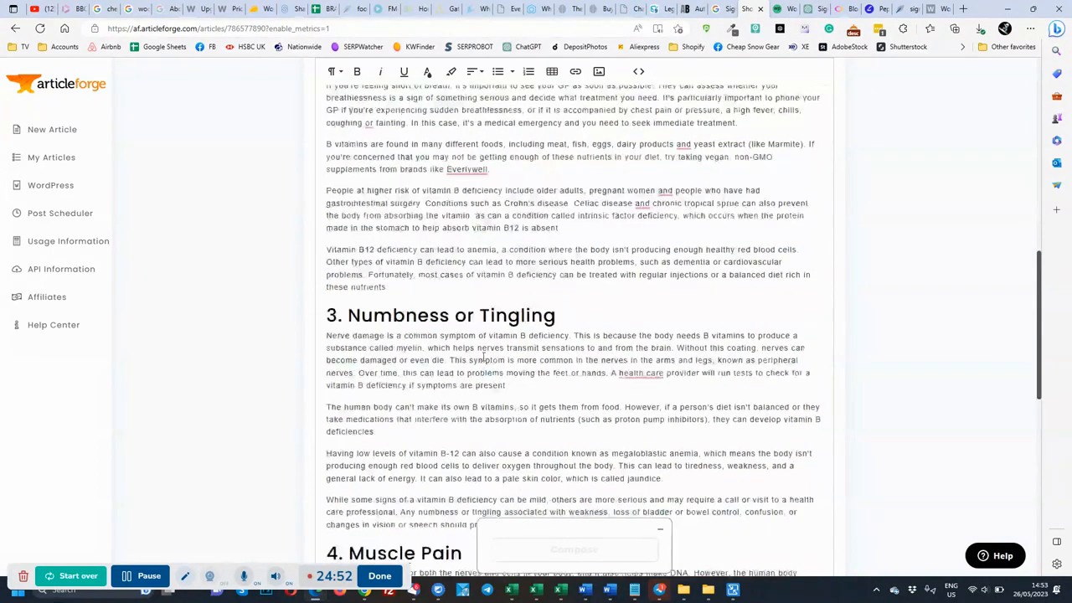
scroll(482, 307, "up", 6)
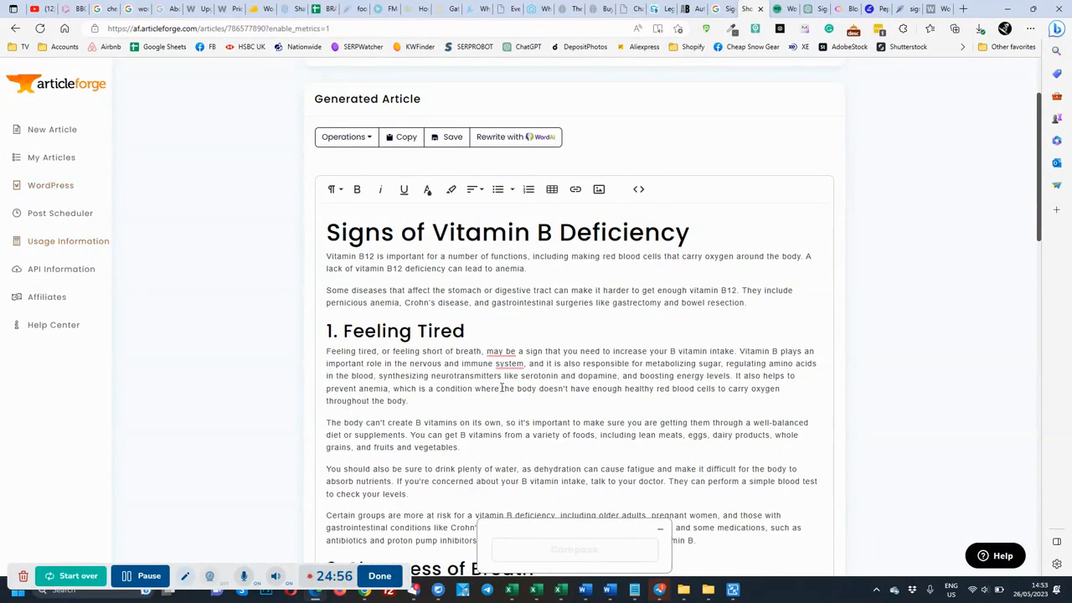
scroll(503, 388, "down", 5)
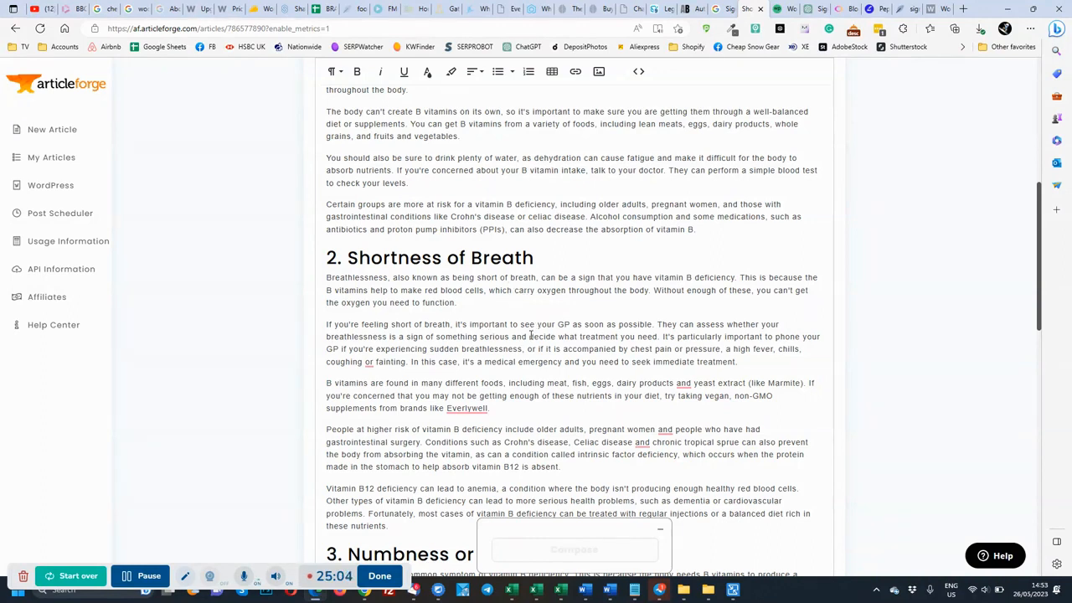
scroll(530, 334, "down", 15)
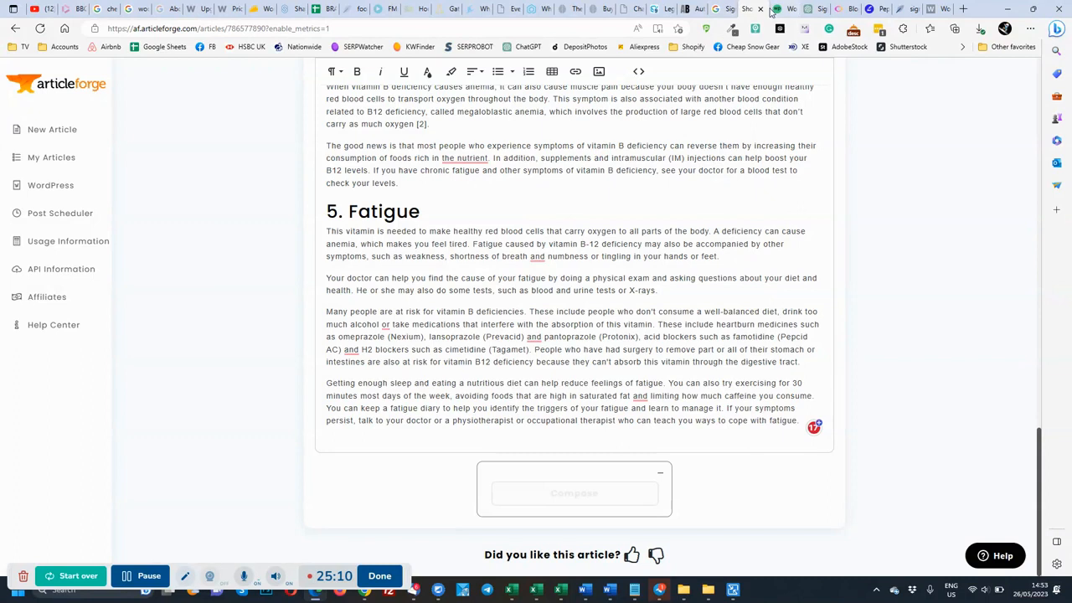
- Switch to NeuronWriter and examine the "Signs of Vitamin B Deficiency" article, focusing on the Fatigue and Weakness section
left_click(895, 7)
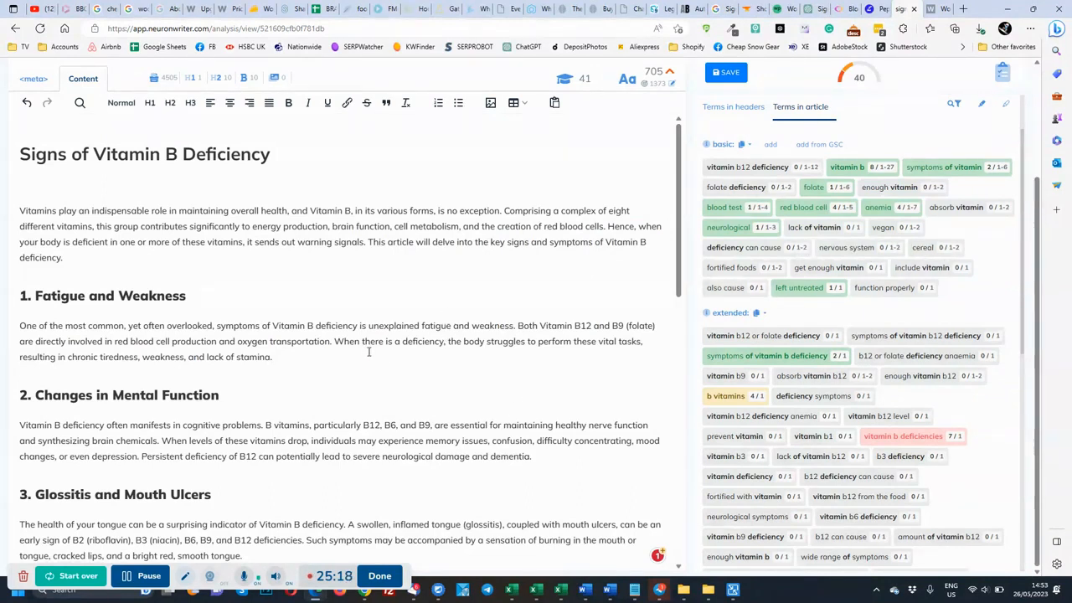
left_click(324, 363)
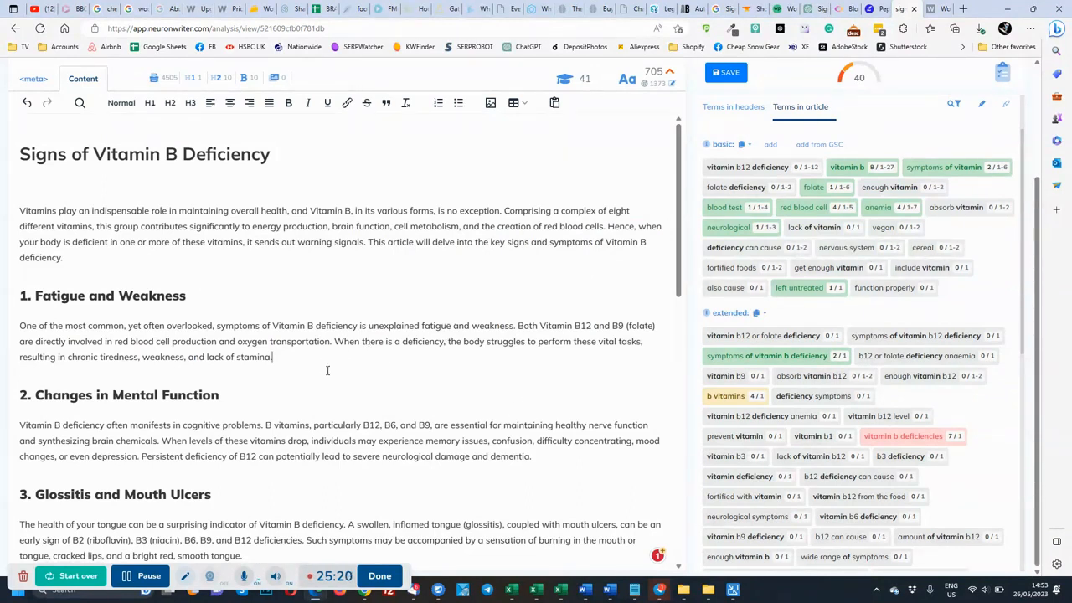